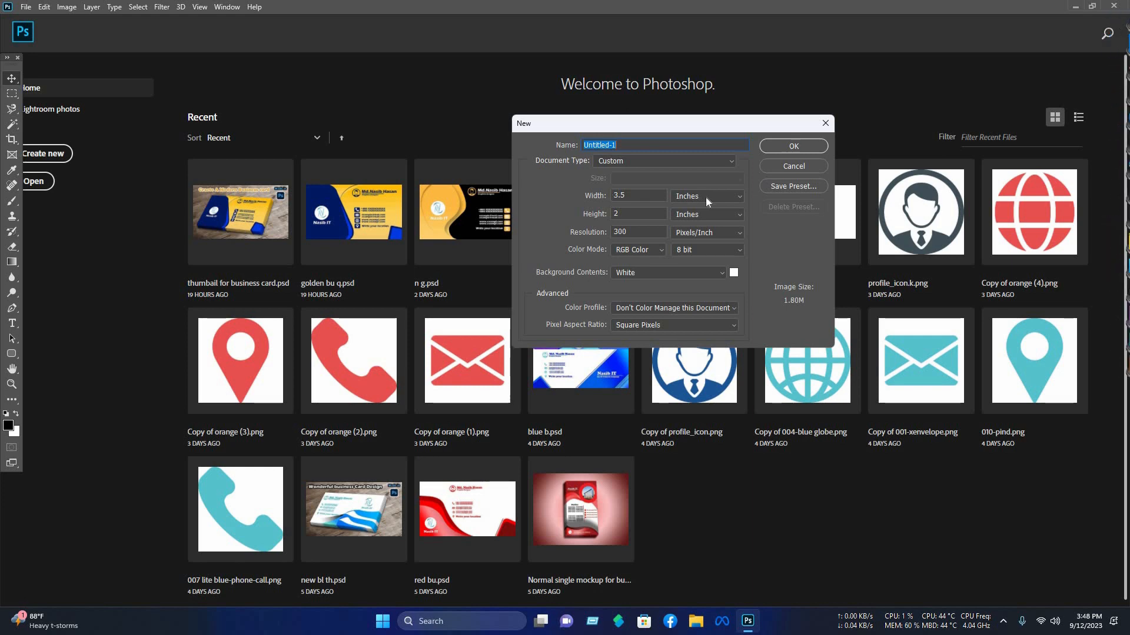
Step: Create a new 3.5 × 2 inch document at 300 pixels/inch
click(689, 199)
click(688, 217)
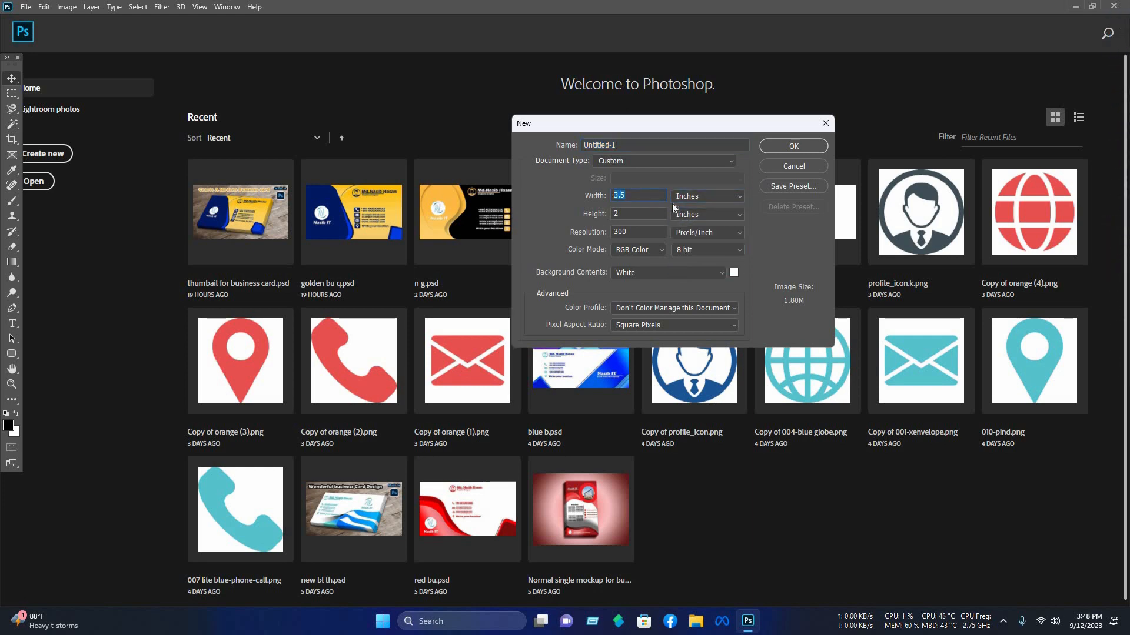
key(Tab)
click(772, 151)
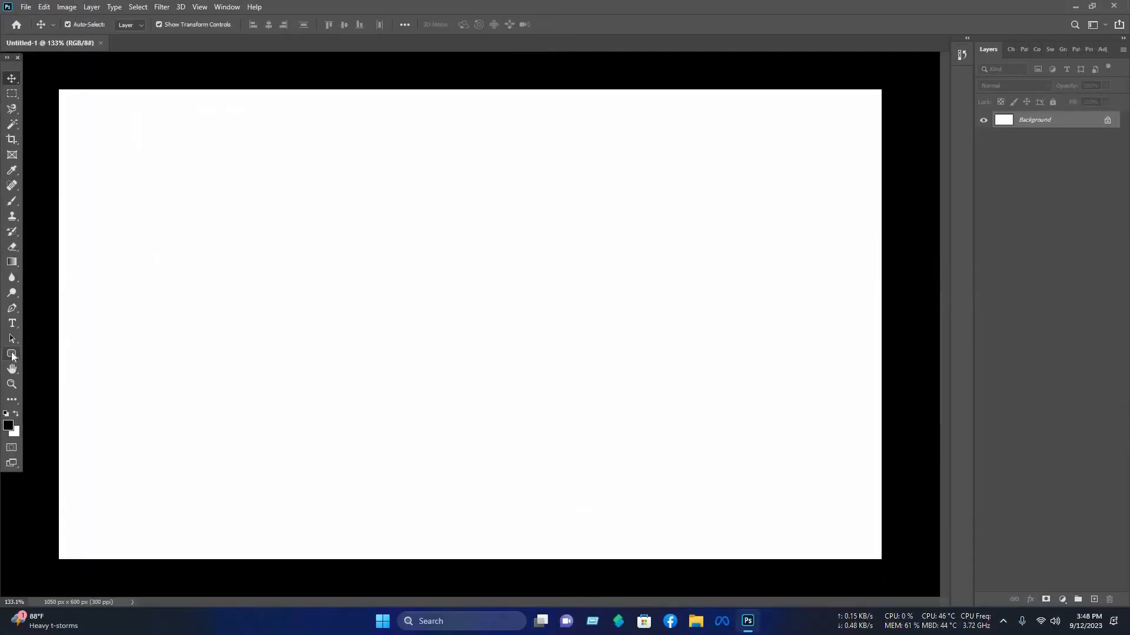
Step: Draw a large rectangle covering the left part of the card, about 815 × 667 px
click(12, 354)
right_click(12, 355)
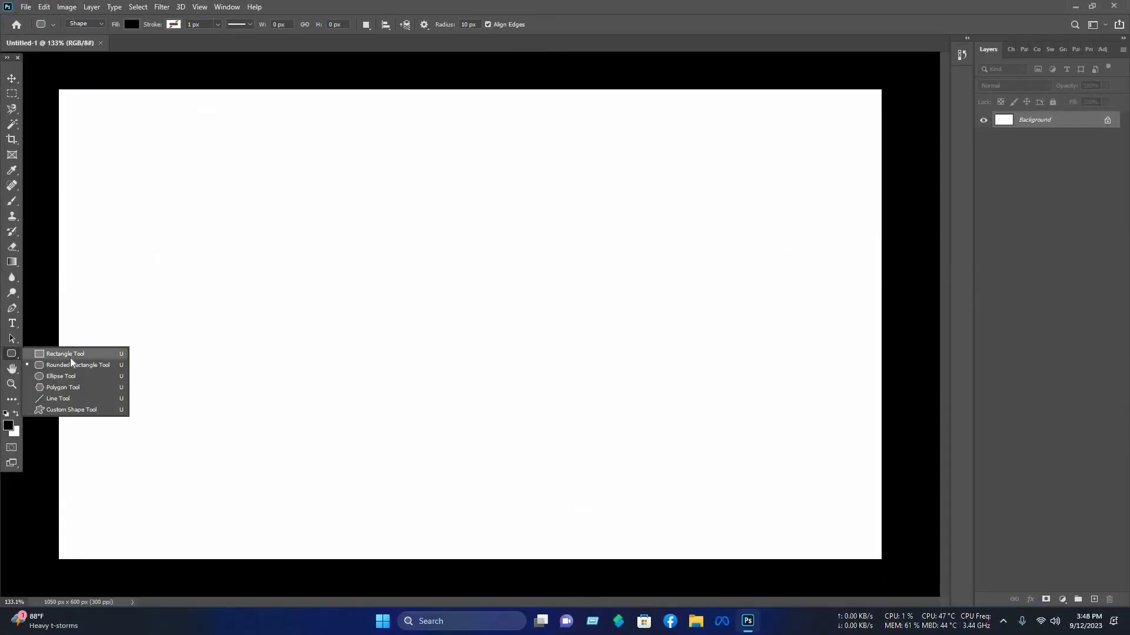
click(70, 356)
click(36, 73)
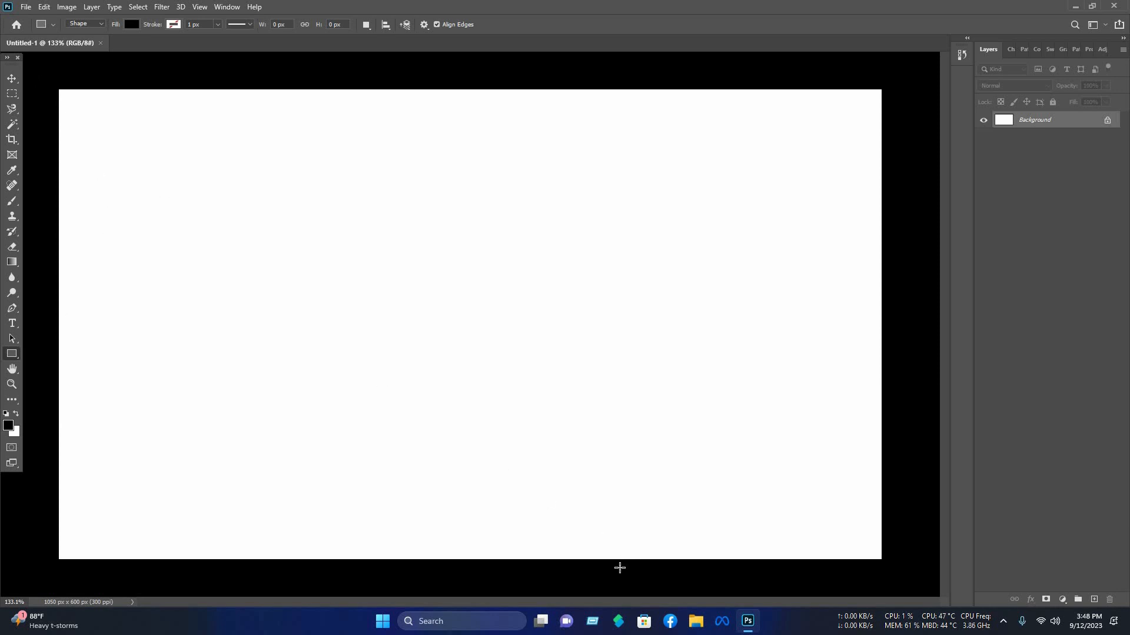
drag(619, 568, 678, 596)
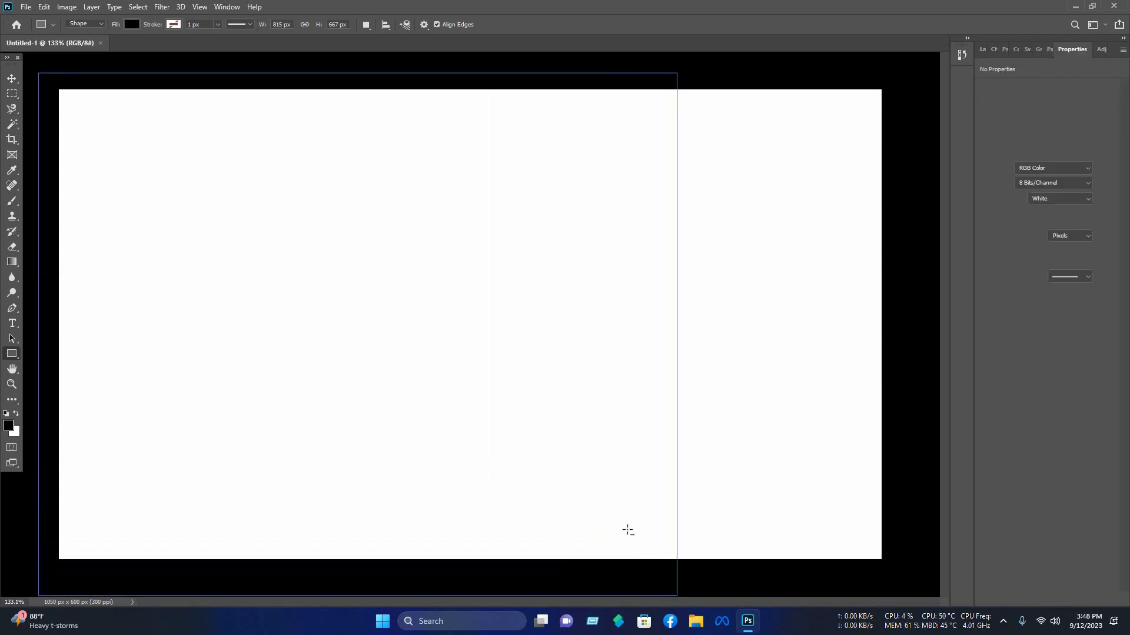
Step: Set the rectangle's fill to orange
scroll(230, 268, down, 4)
key(v)
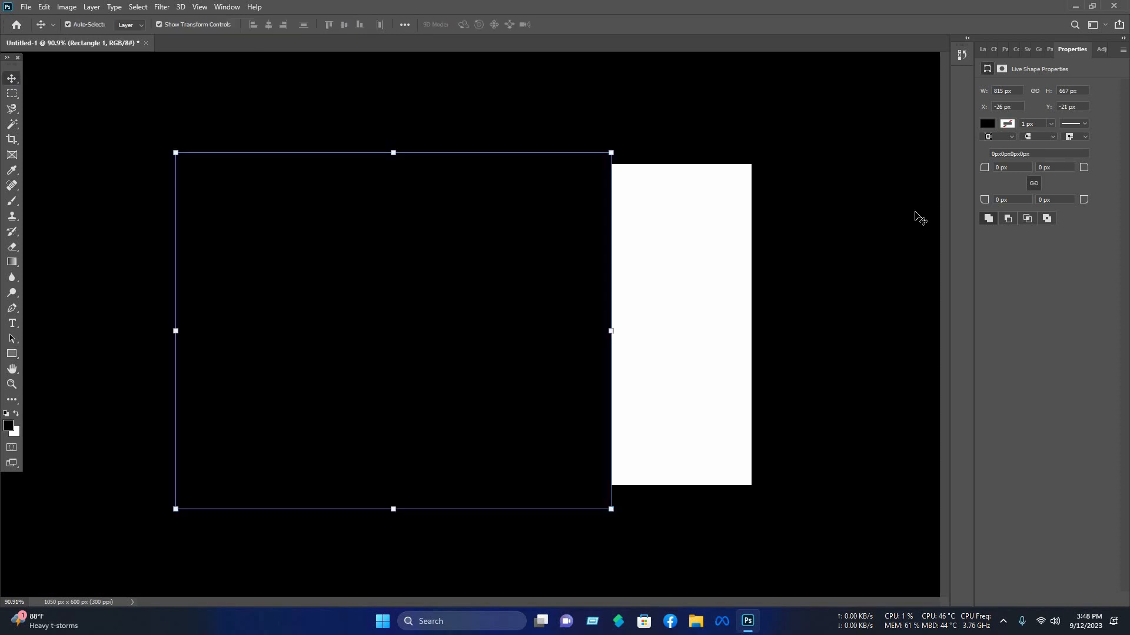
click(987, 126)
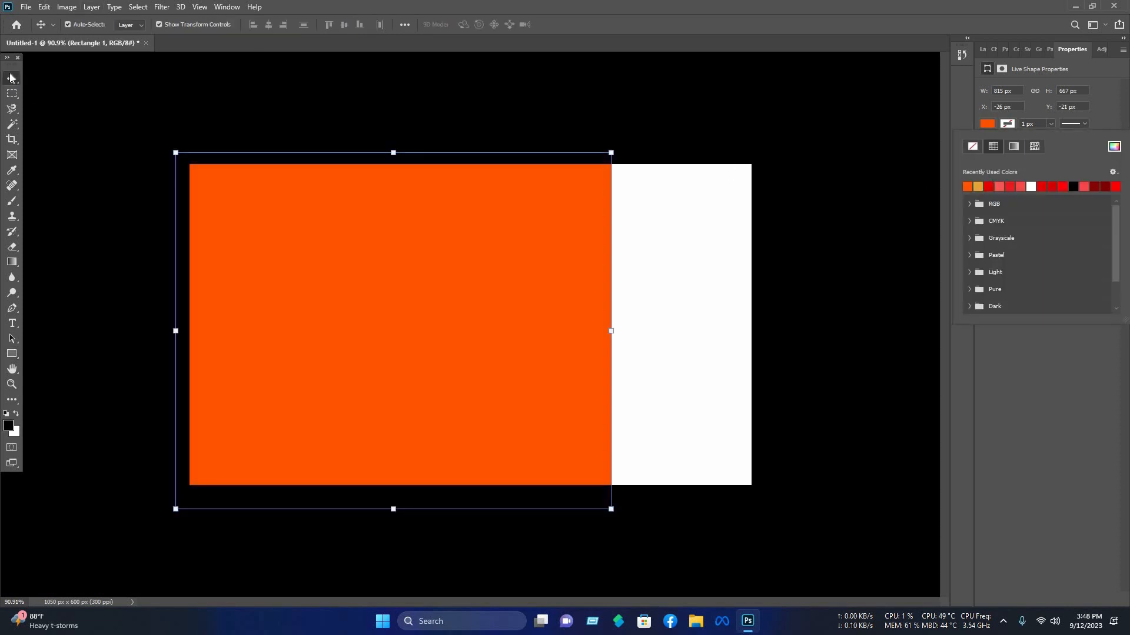
click(471, 298)
Step: Rotate the orange rectangle about -22° and enlarge it so its edge cuts diagonally across the card
drag(556, 387, 523, 388)
drag(640, 522, 755, 418)
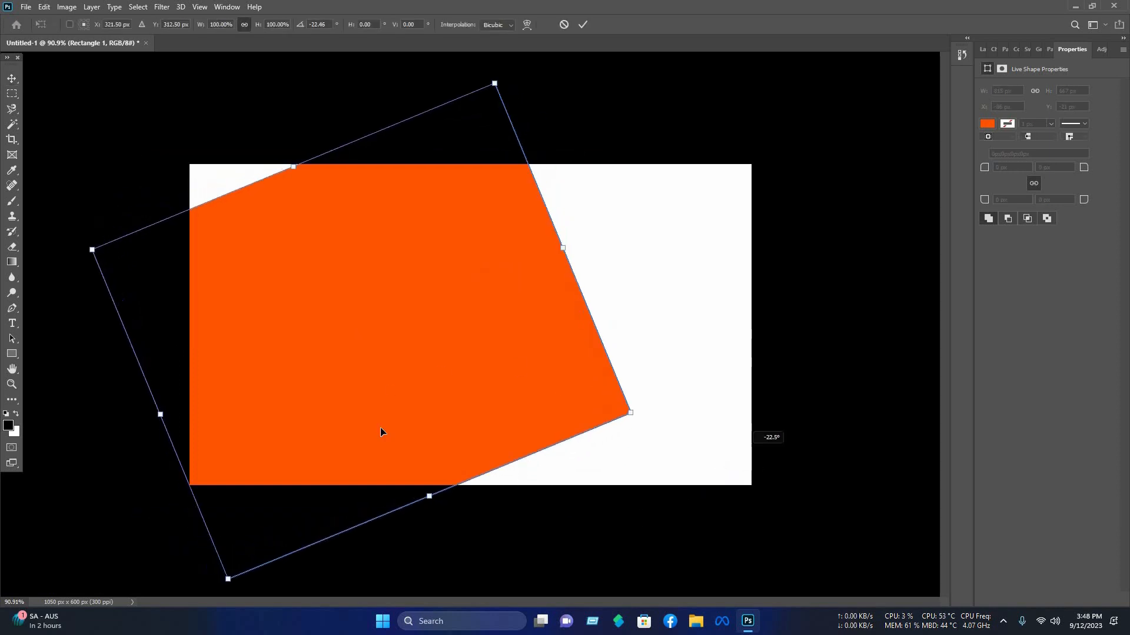
drag(381, 427, 288, 484)
drag(199, 223, 161, 131)
drag(446, 300, 390, 356)
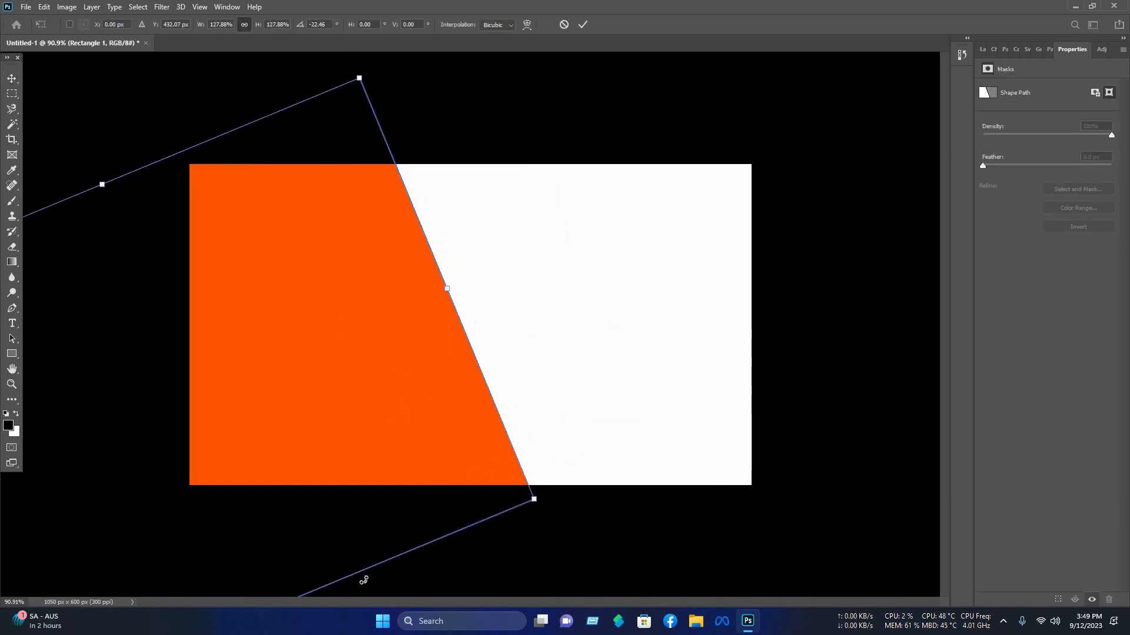
drag(363, 577, 177, 519)
drag(398, 409, 375, 317)
key(ctrl+z)
key(ctrl+z)
drag(534, 503, 551, 513)
mouse_move(449, 403)
mouse_down()
mouse_move(453, 416)
mouse_move(439, 408)
mouse_up()
click(583, 24)
Step: Shift the orange shape slightly to the left
click(565, 236)
drag(439, 316, 424, 317)
click(654, 334)
click(380, 319)
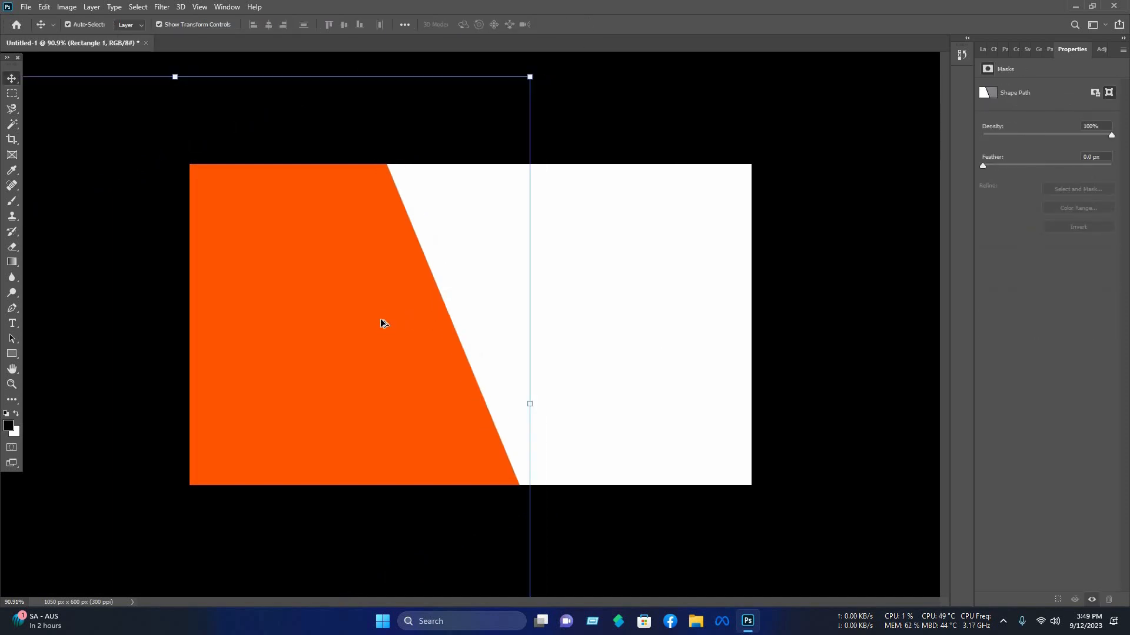
Step: Duplicate the orange shape with a small offset to the right
scroll(666, 358, up, 3)
scroll(671, 359, up, 1)
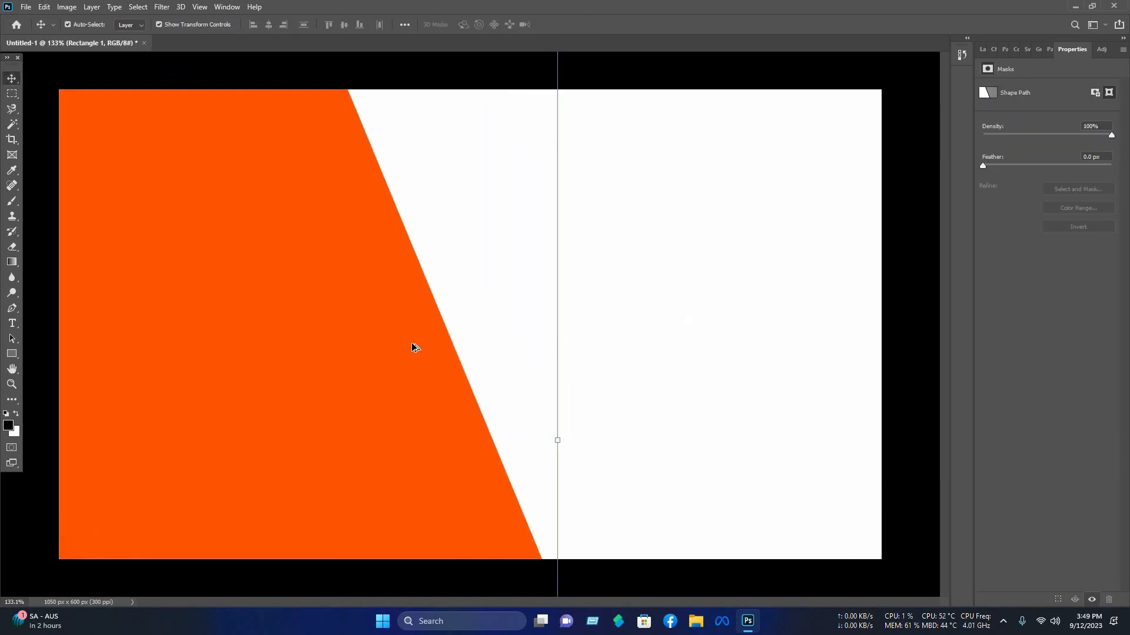
drag(428, 346, 449, 346)
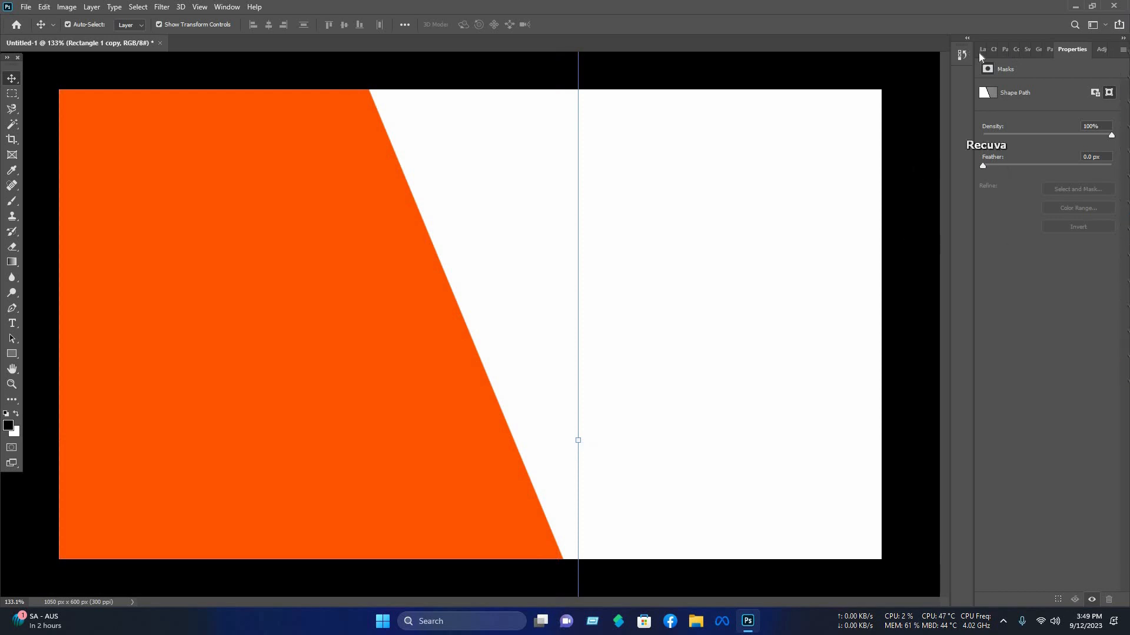
Step: Set the duplicate's fill to red ff0000 and move it beneath the orange shape
click(984, 50)
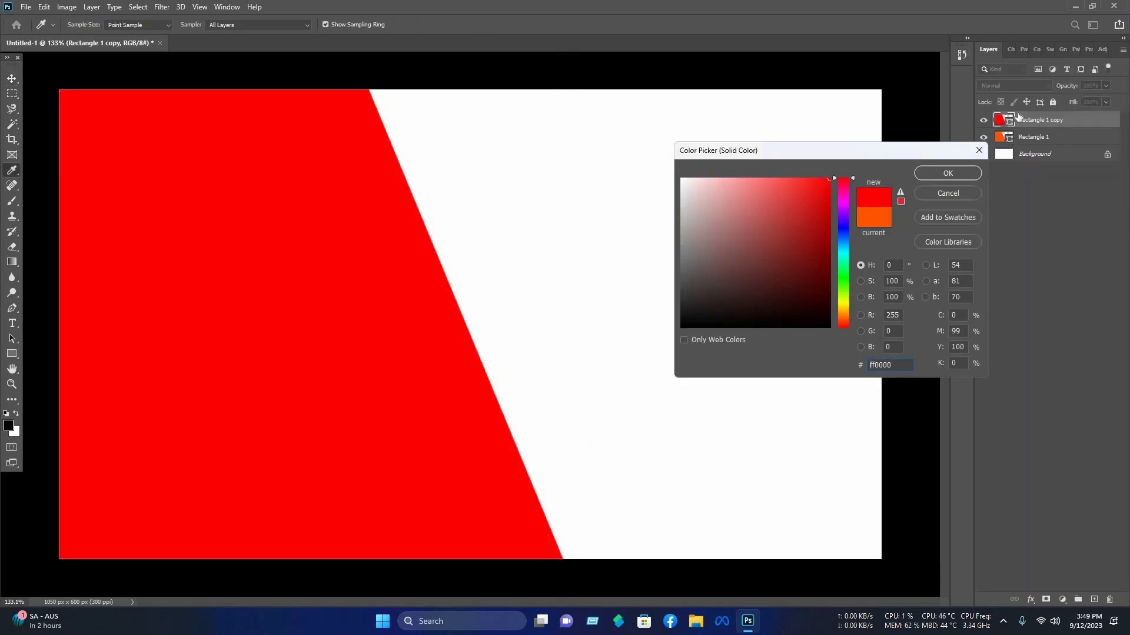
click(928, 173)
key(ctrl+bracketleft)
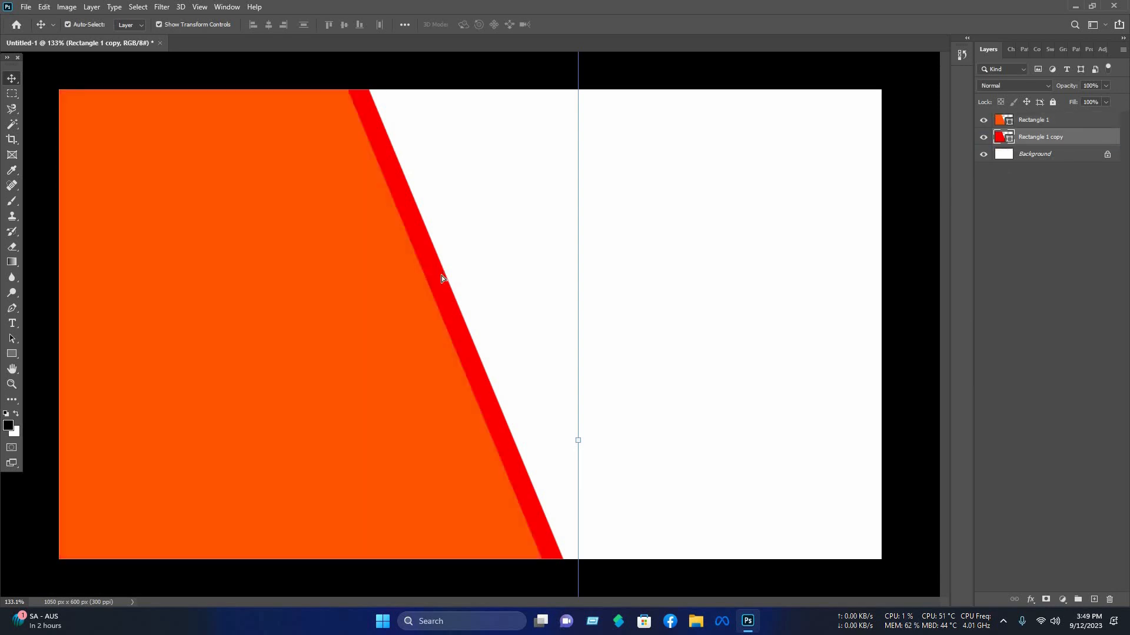
Step: Rotate and reposition the red copy so a thin red stripe shows along the orange edge
mouse_move(431, 287)
mouse_down()
mouse_move(439, 295)
mouse_move(426, 304)
mouse_up()
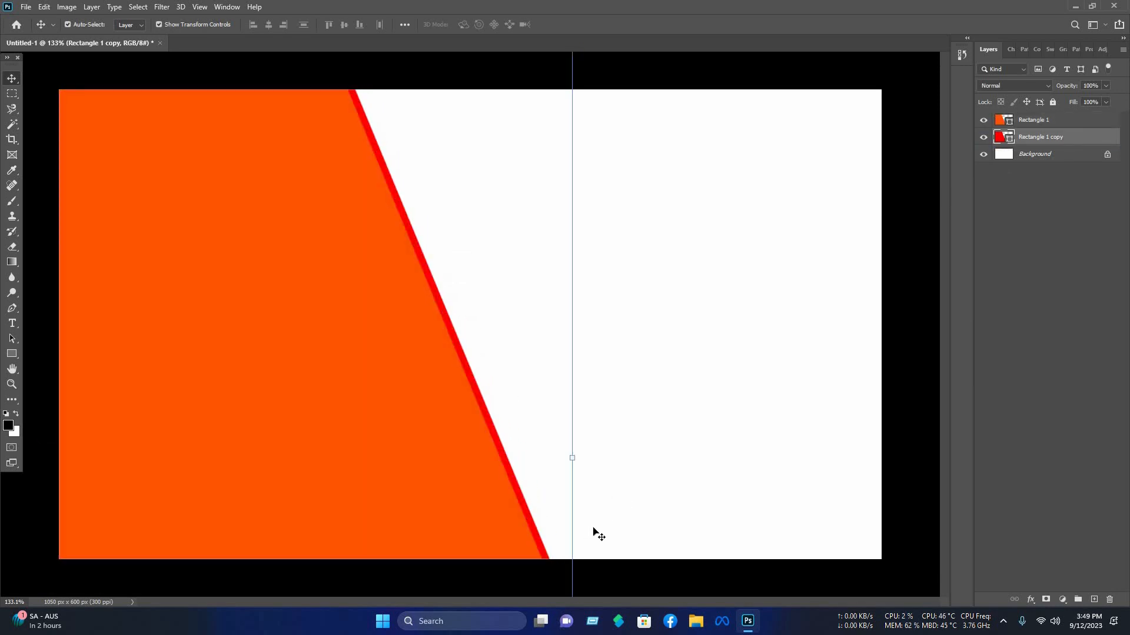
drag(600, 519, 599, 520)
drag(597, 584, 595, 579)
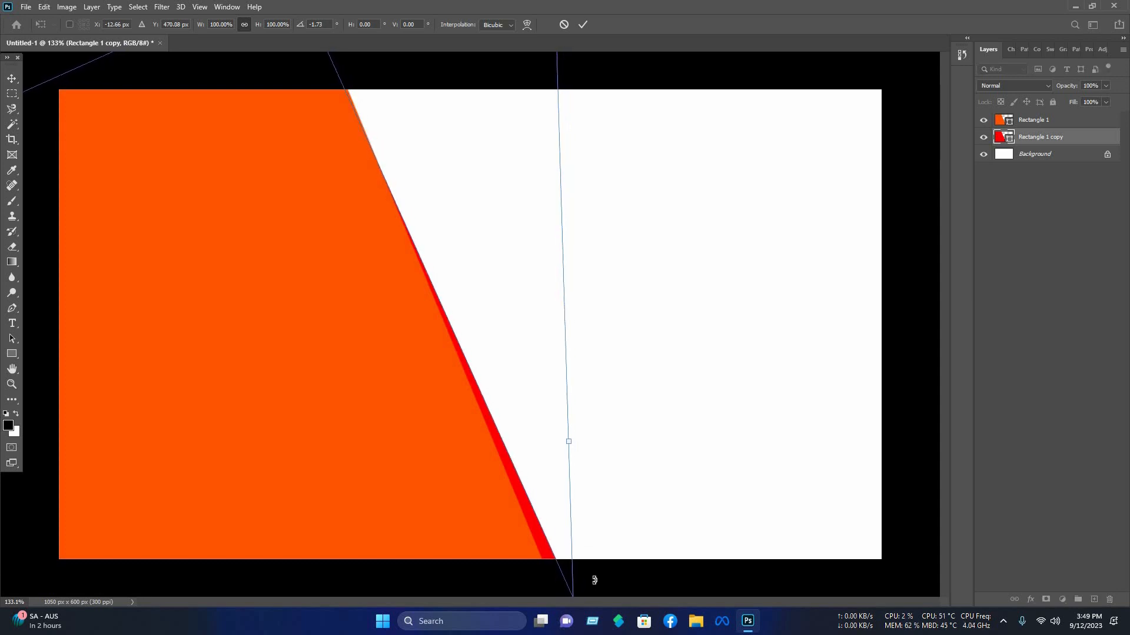
key(Right)
key(Right)
key(Right)
key(Right)
click(583, 25)
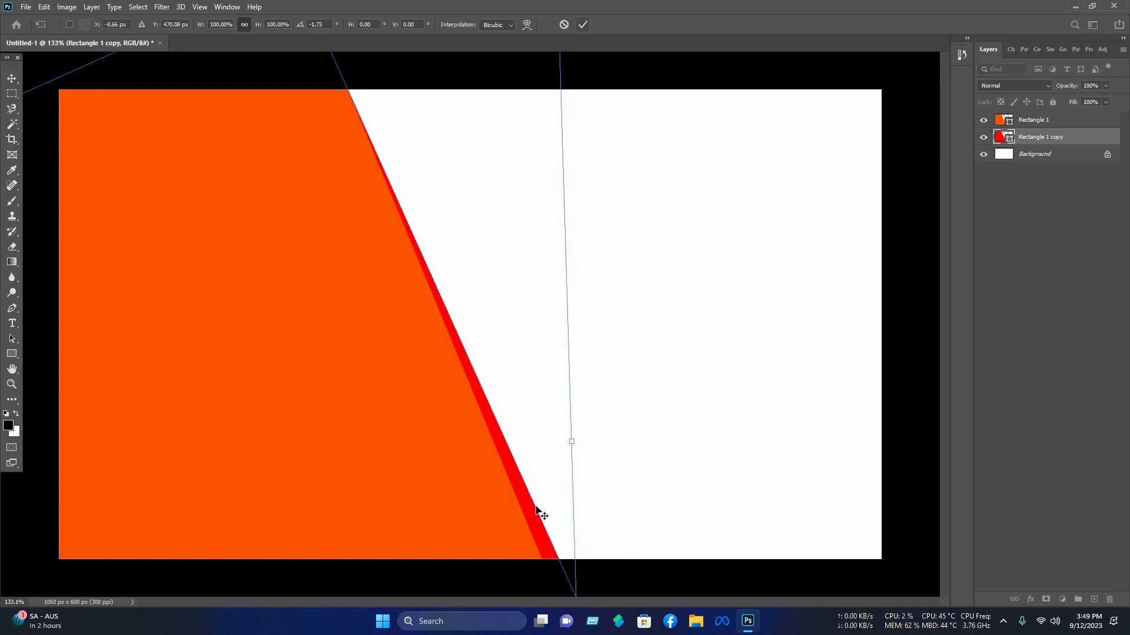
key(Return)
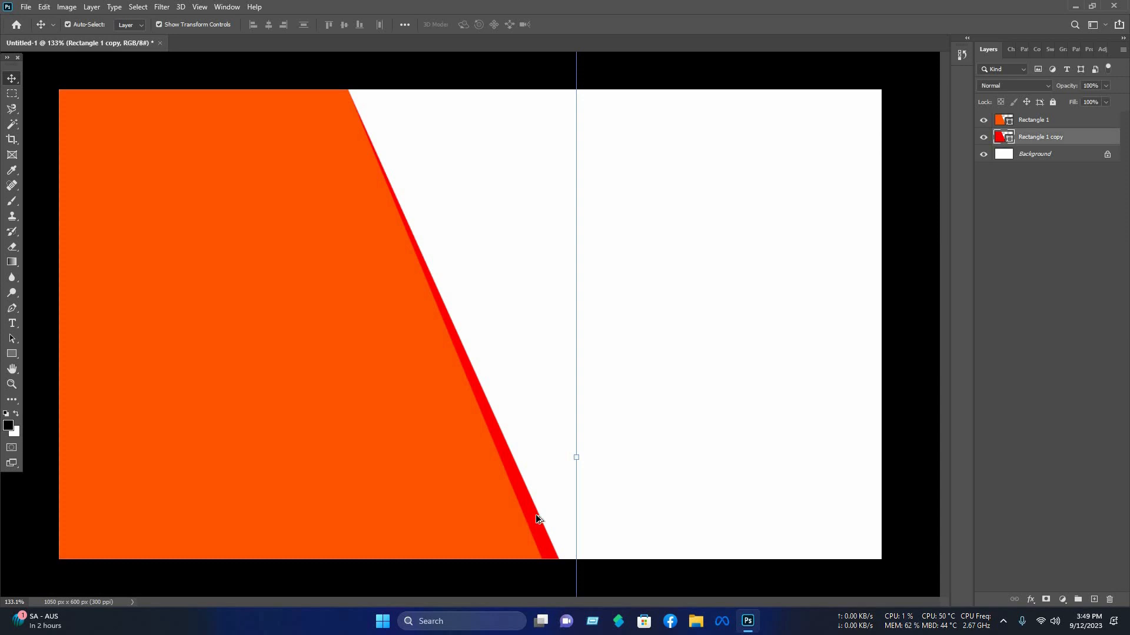
drag(537, 517, 574, 507)
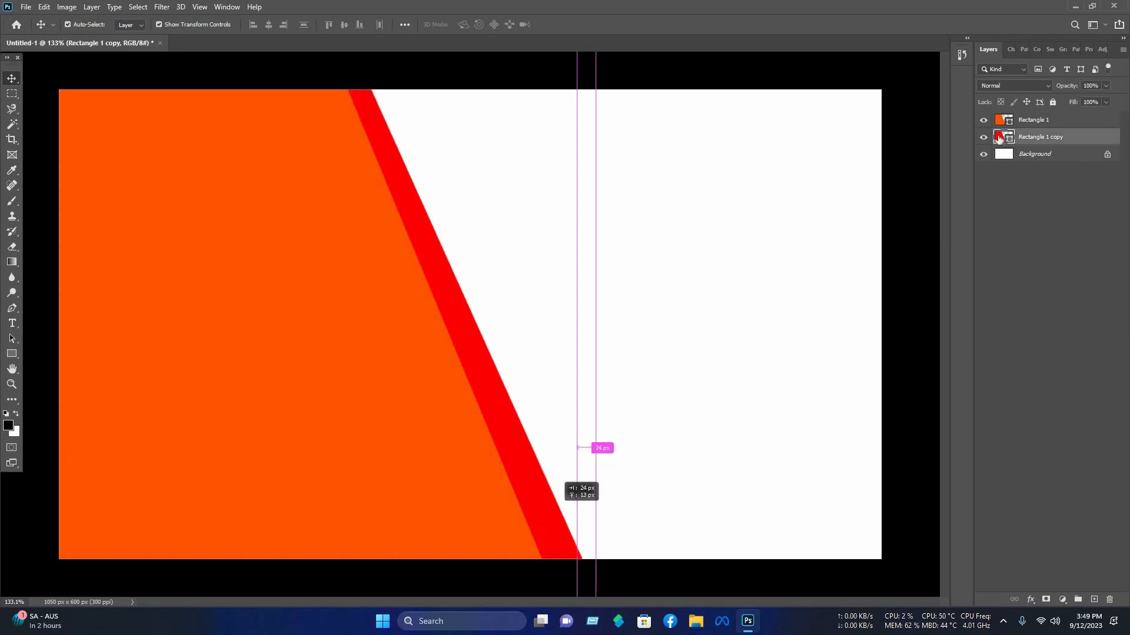
Step: Duplicate the red stripe and recolor the new copy blue
key(ctrl+j)
double_click(1000, 136)
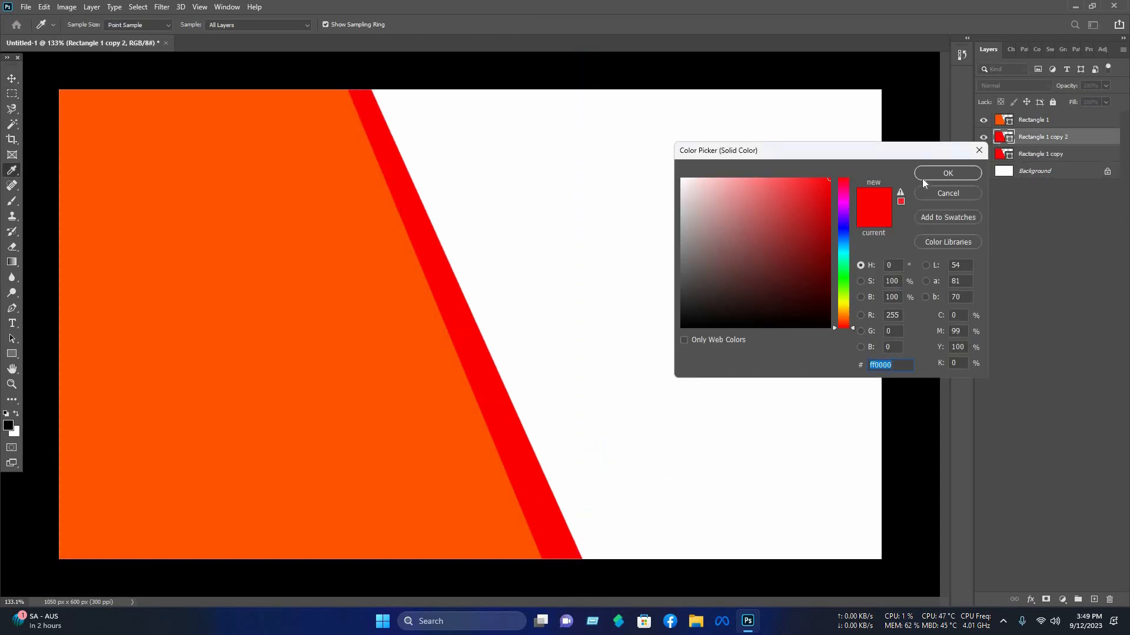
click(845, 224)
click(942, 174)
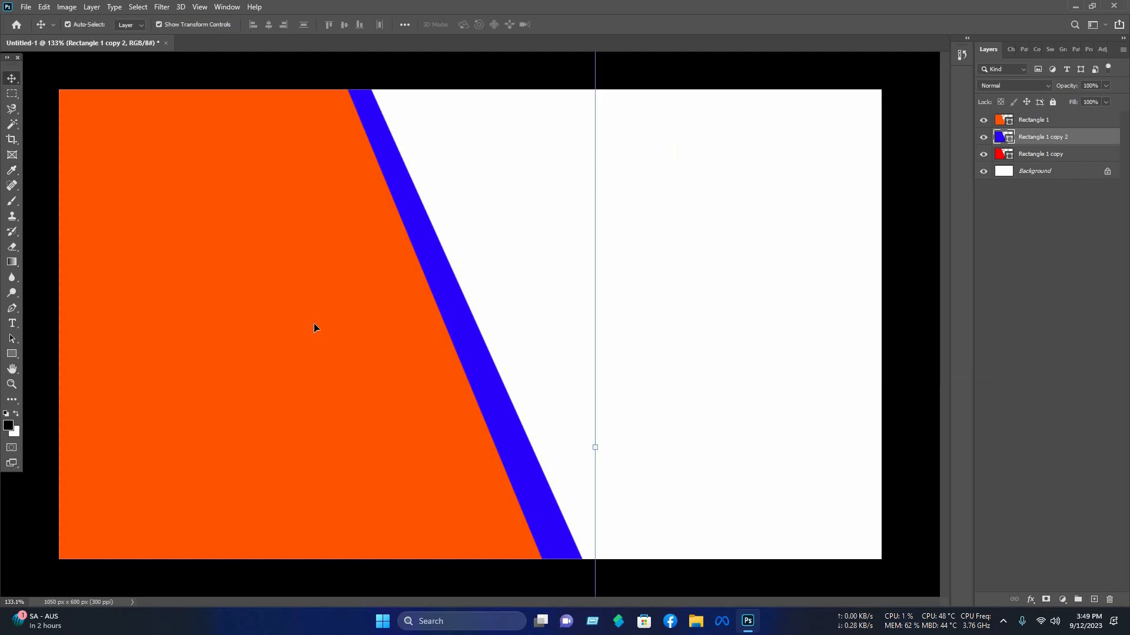
Step: Send the blue copy behind the red stripe and rotate it slightly so a blue band shows
key(ctrl+bracketleft)
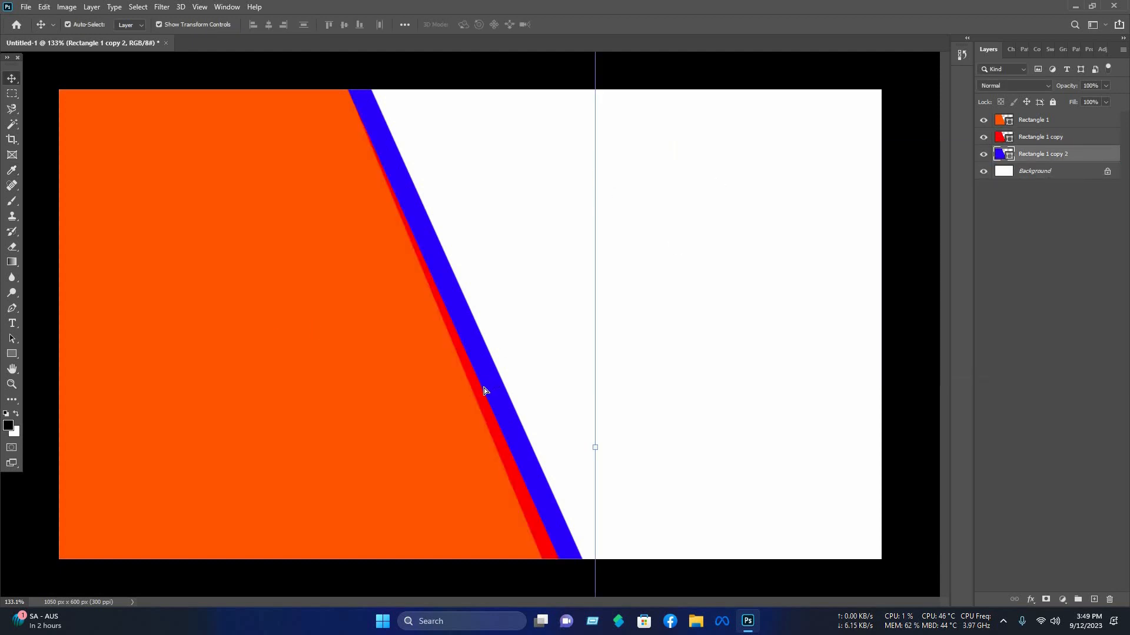
drag(484, 387, 472, 387)
drag(609, 542, 566, 525)
key(Left)
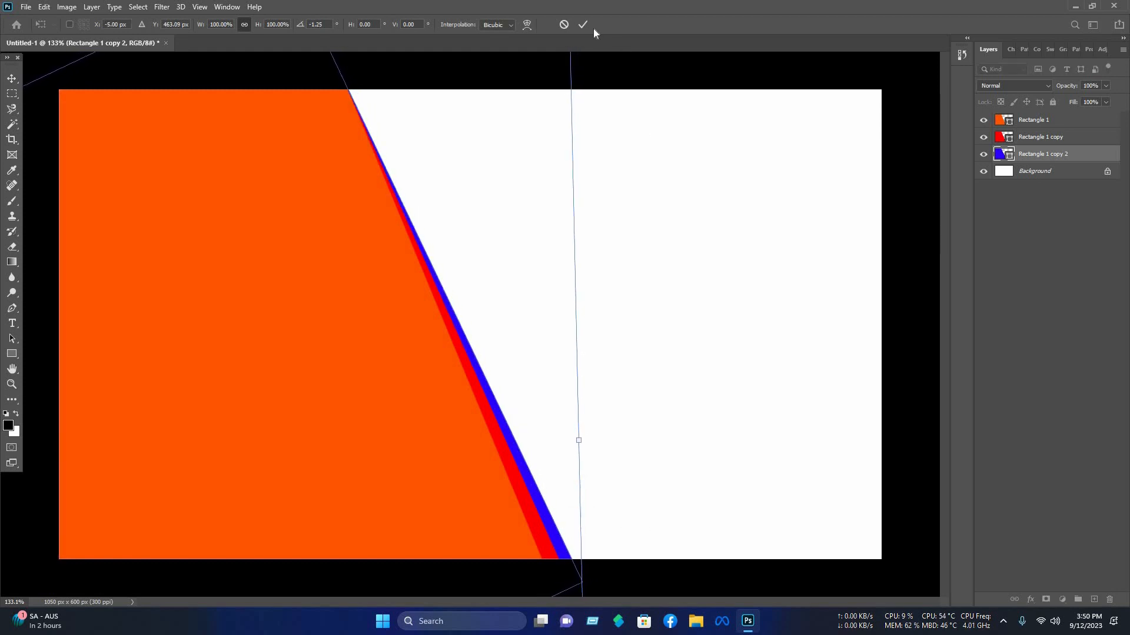
key(Return)
click(550, 564)
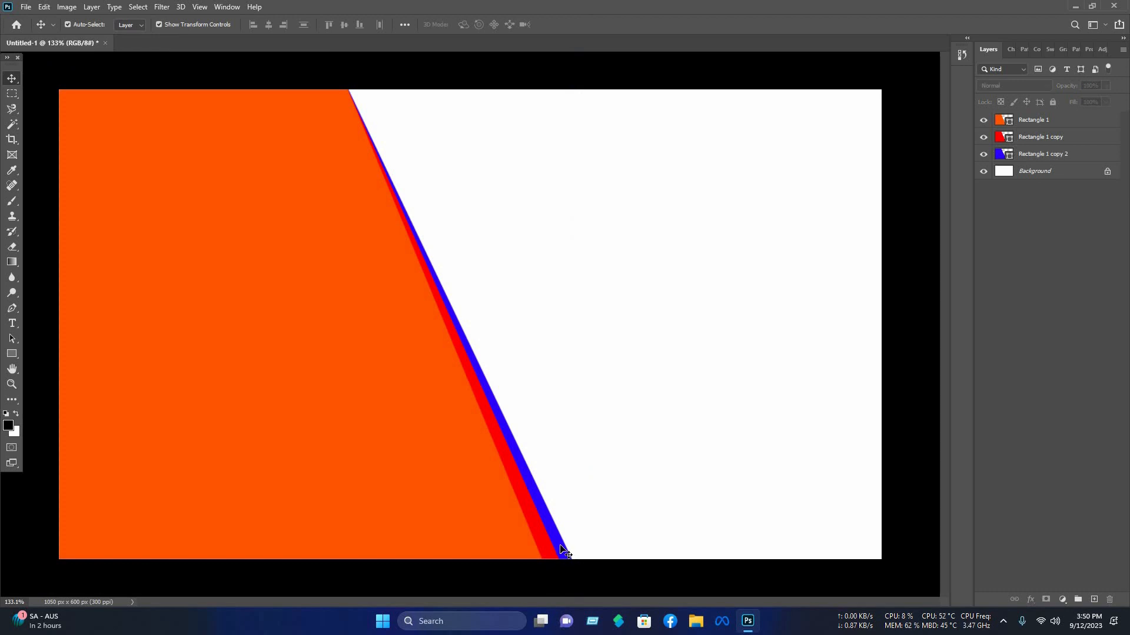
Step: Duplicate the blue stripe, recolor it green and move its layer below the blue one
click(562, 552)
mouse_move(570, 542)
mouse_down()
mouse_move(588, 526)
mouse_move(583, 536)
mouse_up()
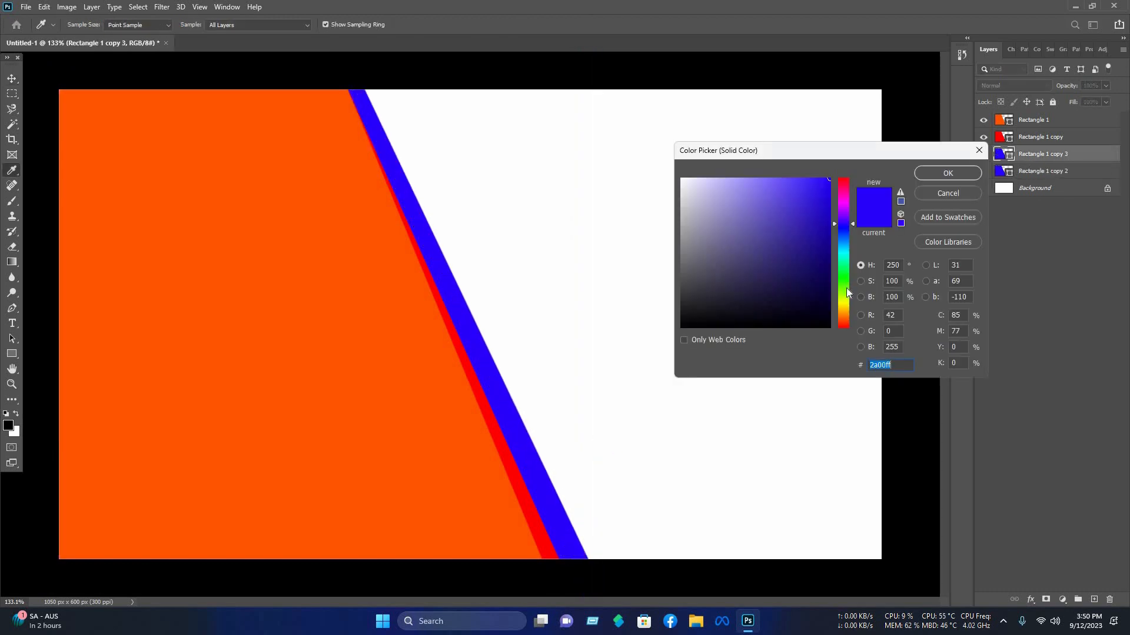
click(844, 288)
click(970, 173)
drag(1037, 159, 1039, 180)
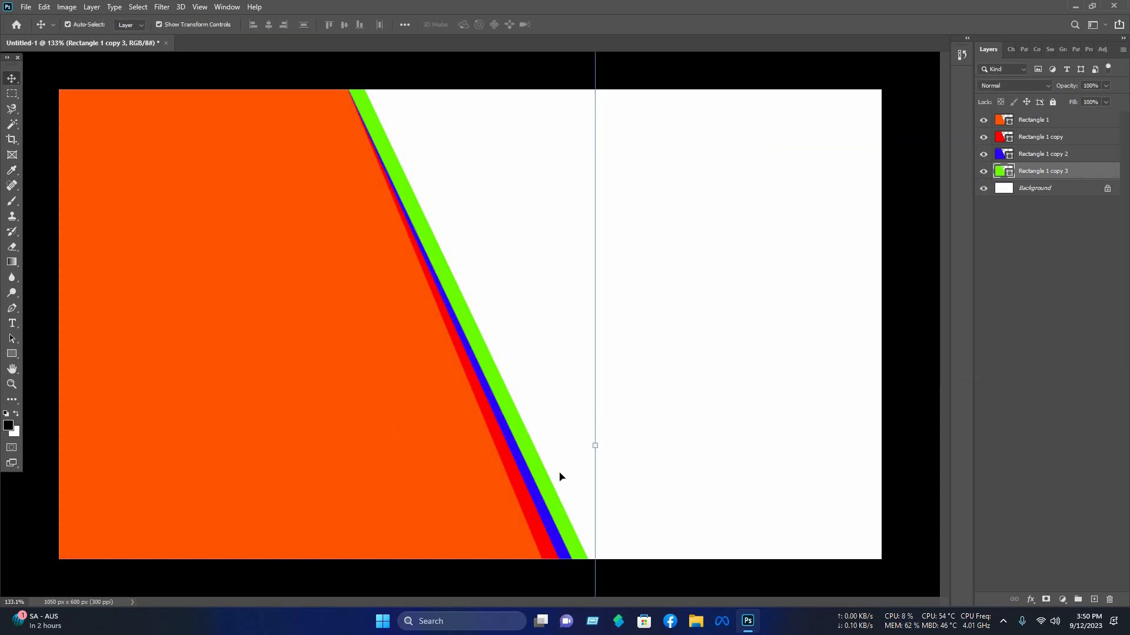
Step: Rotate and nudge the green stripe so it shows as a thin band beside the blue
key(Left)
key(Left)
key(Left)
mouse_move(617, 516)
mouse_down()
mouse_move(564, 554)
mouse_move(604, 533)
mouse_up()
click(569, 548)
click(582, 25)
key(Left)
key(Left)
click(653, 25)
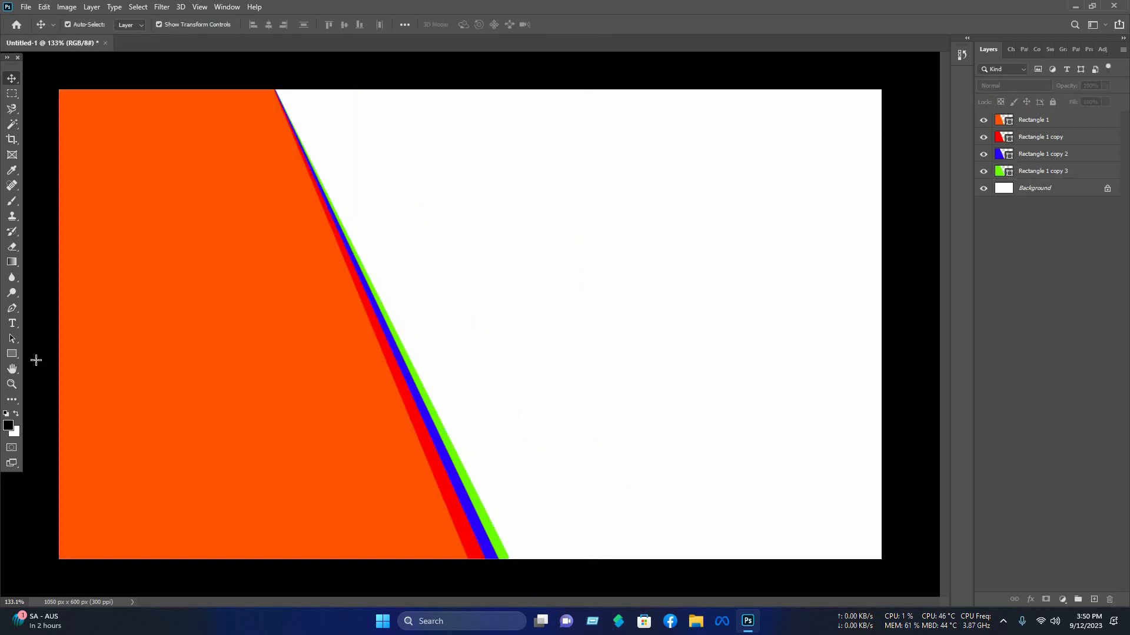
Step: Draw a rounded rectangle near the card's lower-right corner
click(10, 356)
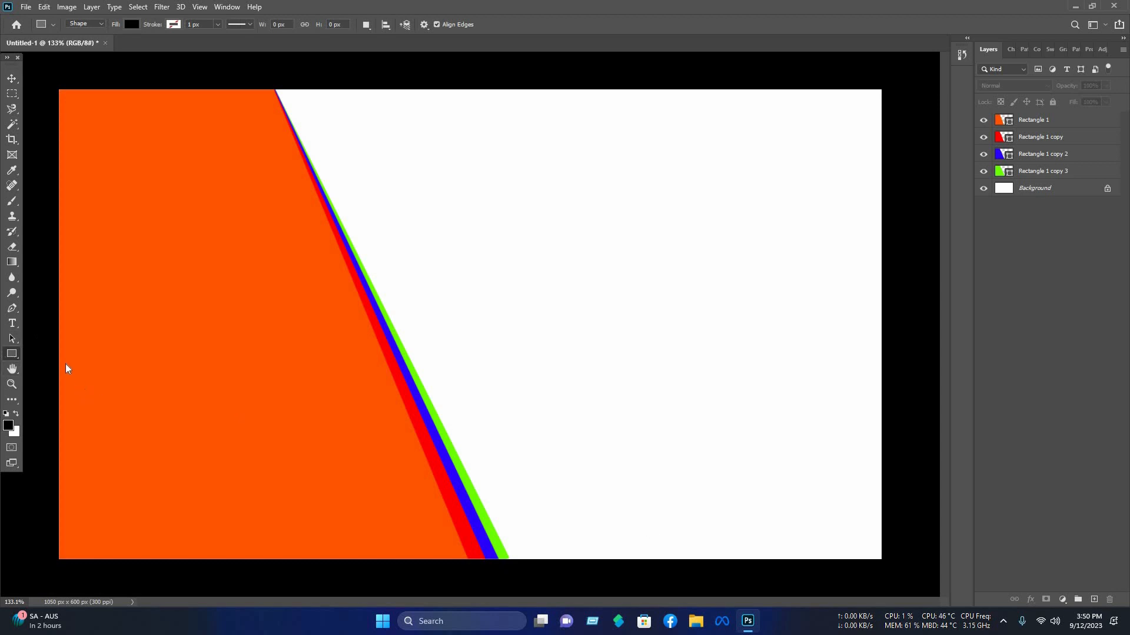
right_click(12, 354)
click(58, 365)
drag(651, 409, 868, 566)
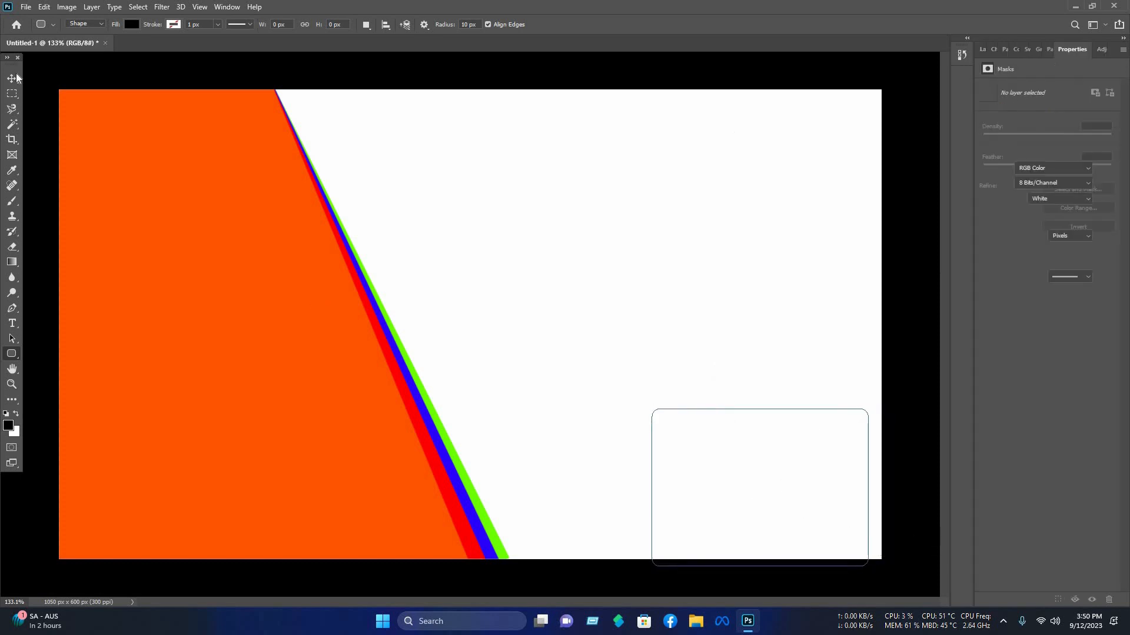
Step: Rotate the rounded rectangle about 14° and move it into the lower-right corner
click(11, 78)
drag(782, 514, 864, 541)
drag(752, 421, 757, 404)
drag(818, 501, 827, 516)
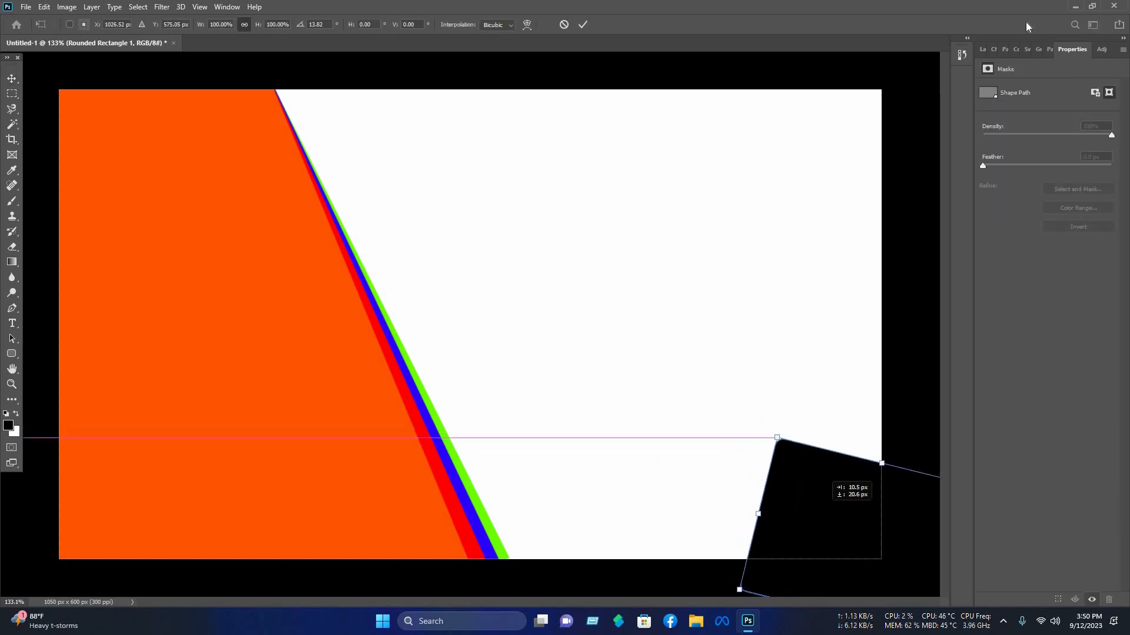
Step: Set the rounded rectangle's fill to dark red
click(982, 49)
double_click(1004, 120)
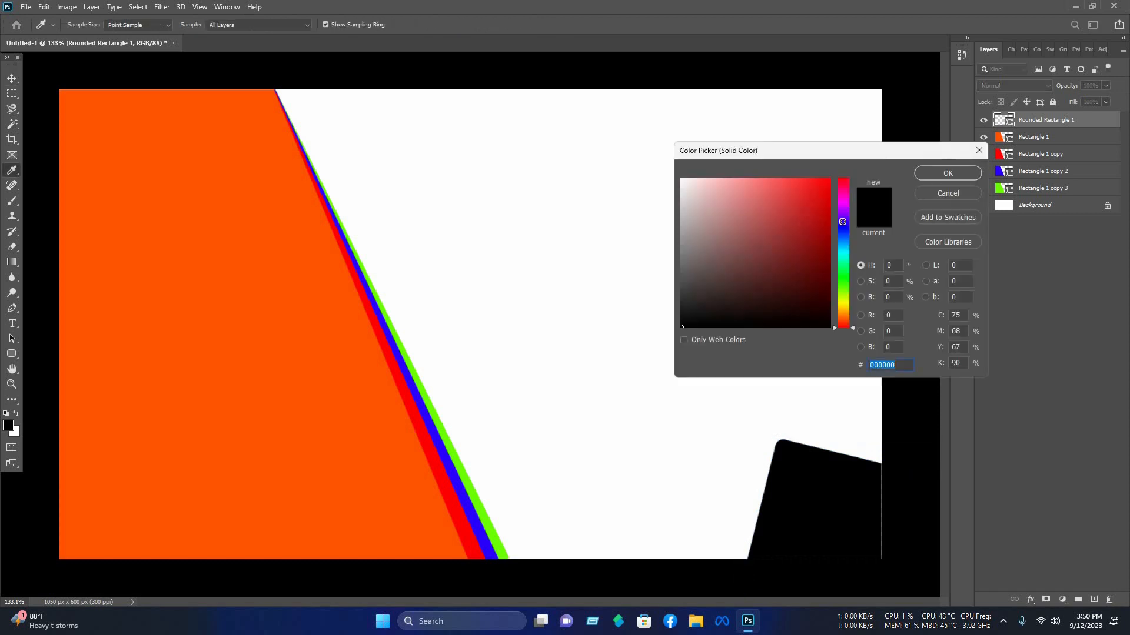
drag(805, 247, 843, 221)
click(962, 178)
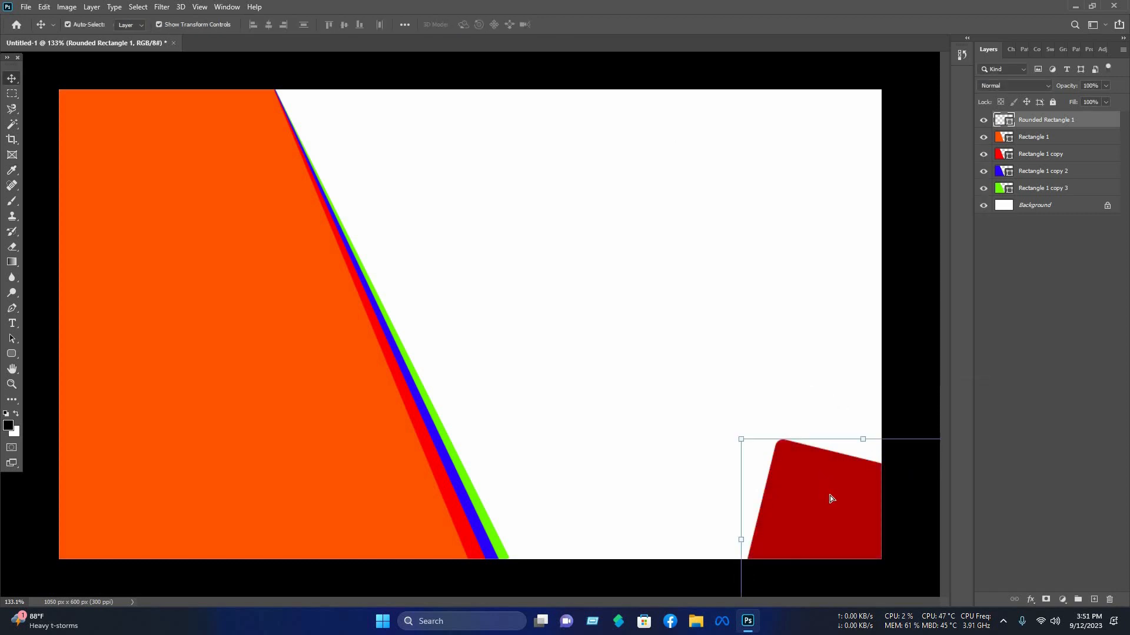
Step: Rotate and reposition the dark red shape into a triangular accent in the lower-right corner
drag(824, 471, 843, 484)
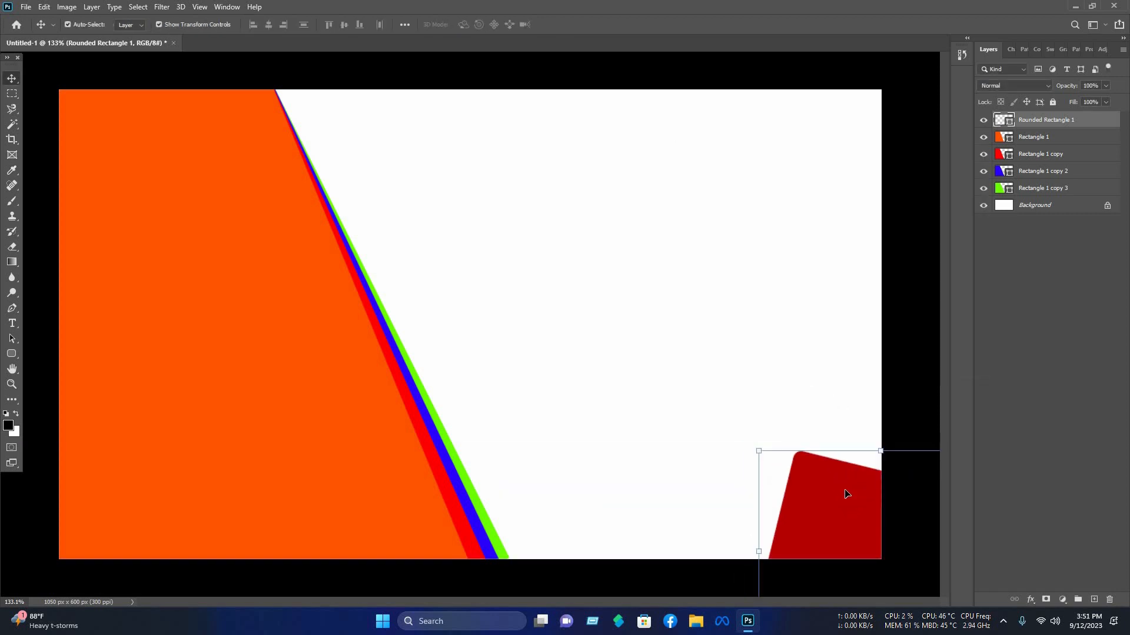
drag(777, 601, 845, 490)
key(Return)
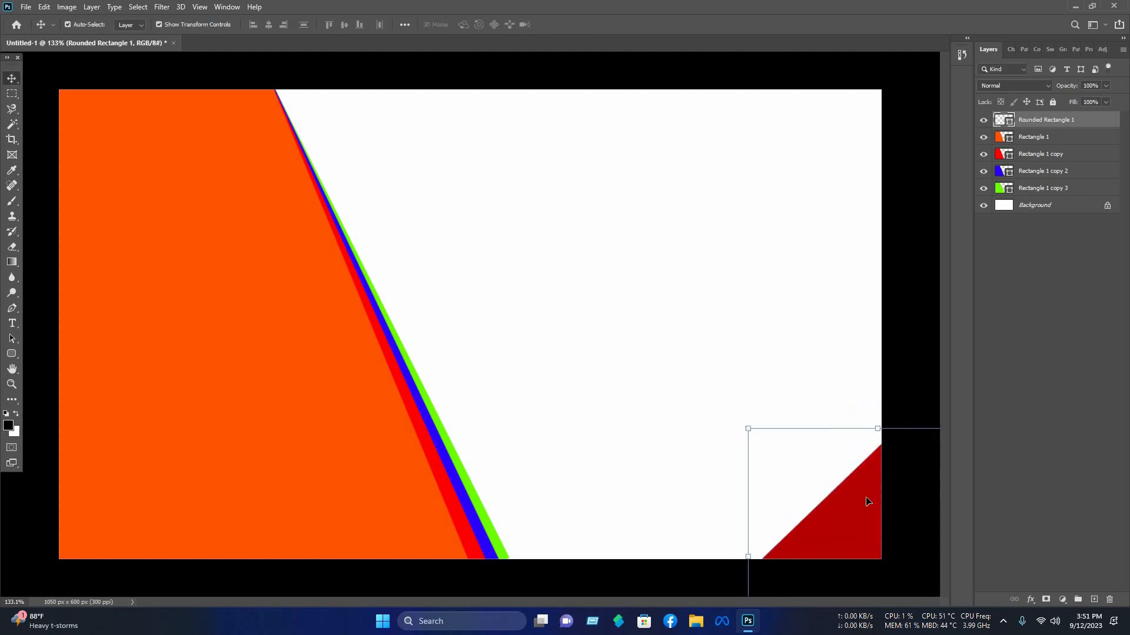
Step: Duplicate the dark red corner shape and set the top copy's fill color to purple #3c07a8
mouse_move(871, 505)
mouse_down()
mouse_move(862, 514)
mouse_move(873, 521)
mouse_up()
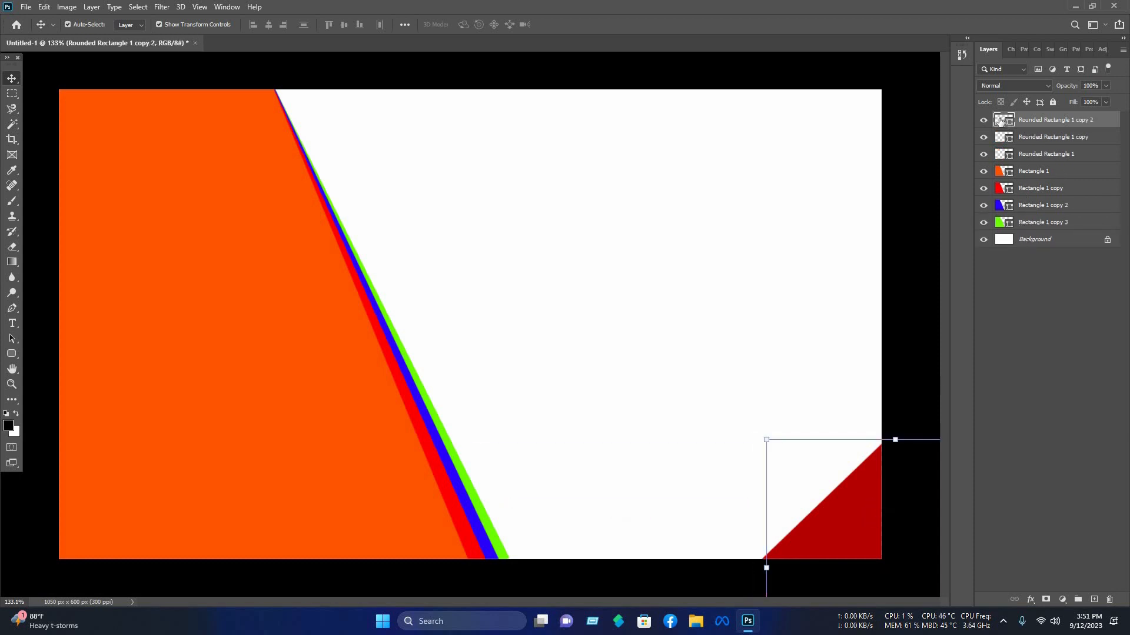
double_click(1002, 120)
click(824, 229)
click(844, 219)
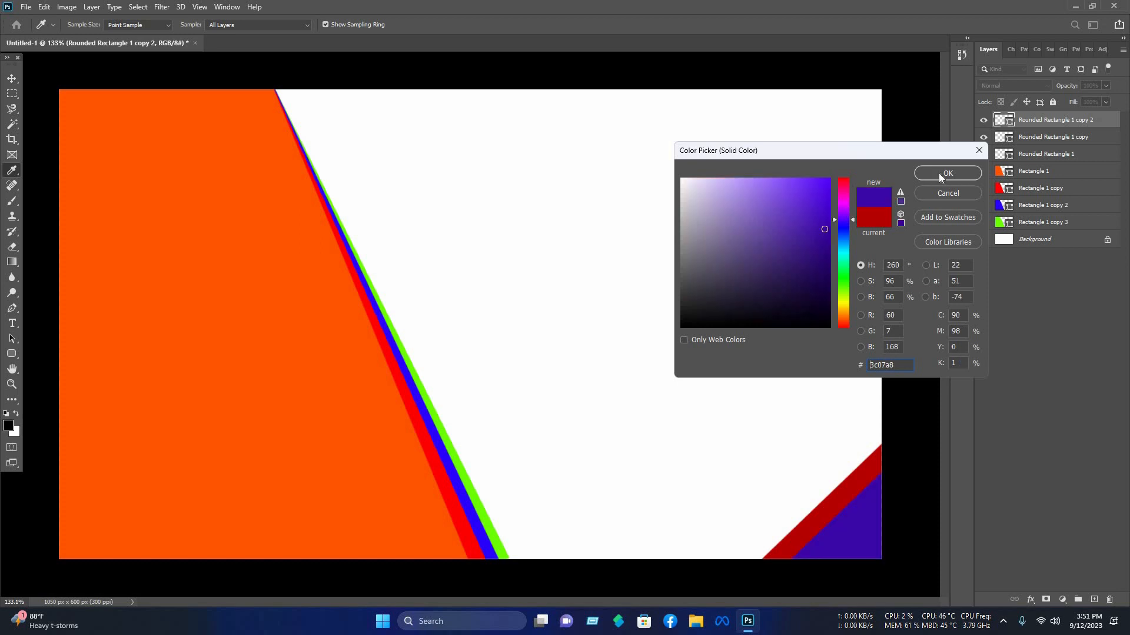
click(938, 173)
click(947, 173)
Step: Set the middle corner copy's fill to black and shift the three stacked corner shapes further into the corner
click(851, 522)
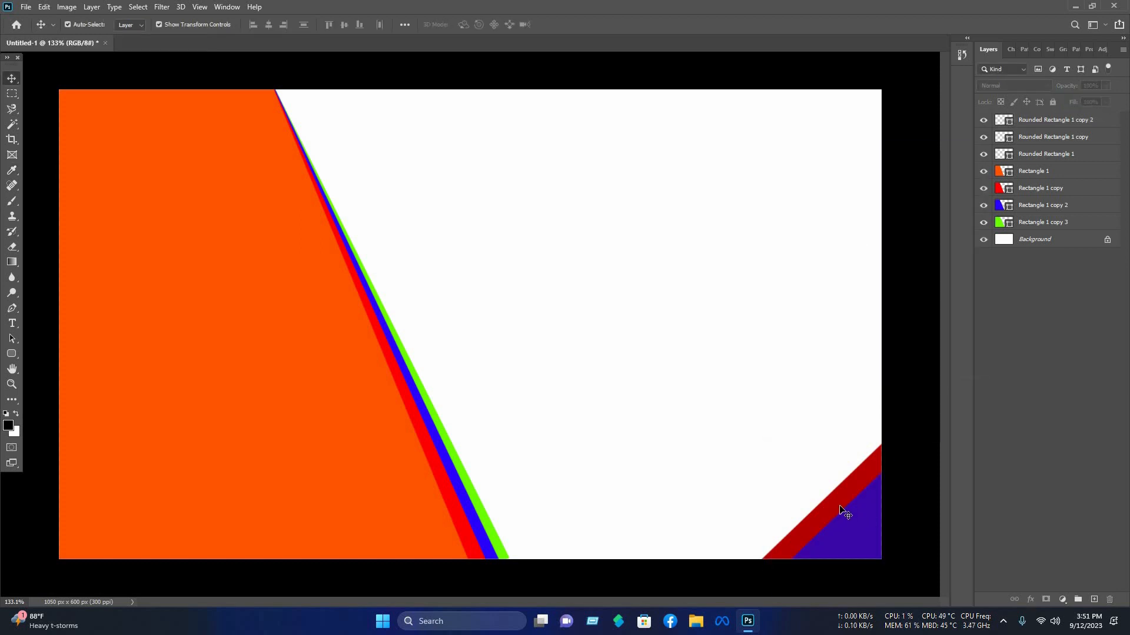
click(844, 231)
click(830, 328)
click(948, 173)
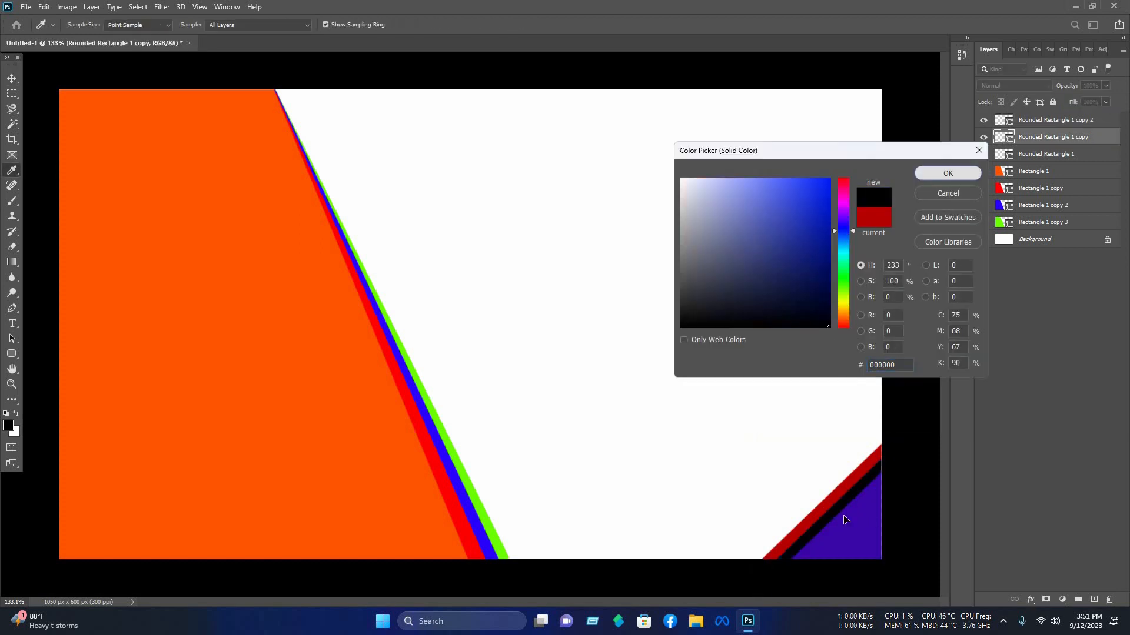
drag(767, 395, 860, 529)
drag(857, 526, 863, 537)
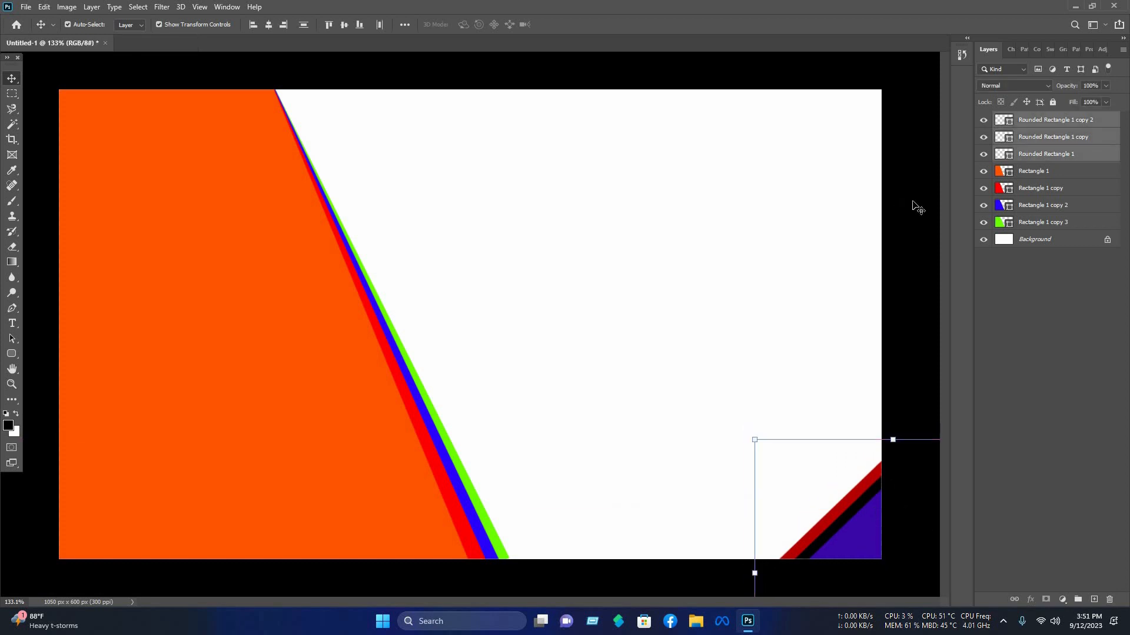
Step: Draw an ellipse about 217 × 225 px and move it onto the orange panel's upper-left area
click(913, 203)
click(17, 358)
right_click(17, 361)
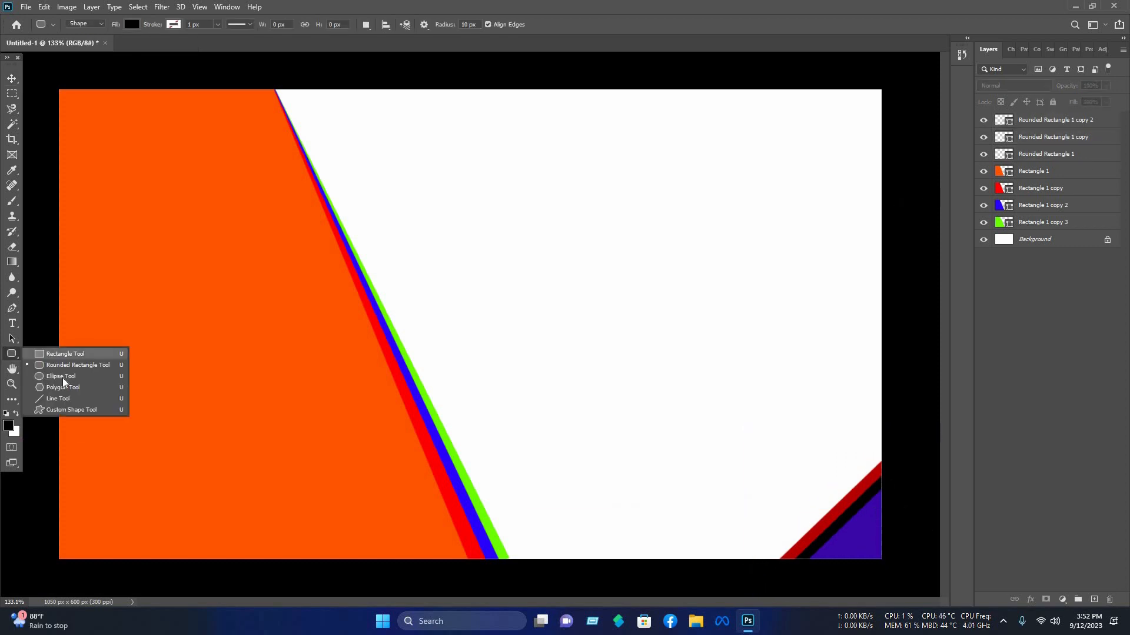
click(56, 375)
drag(169, 300, 338, 476)
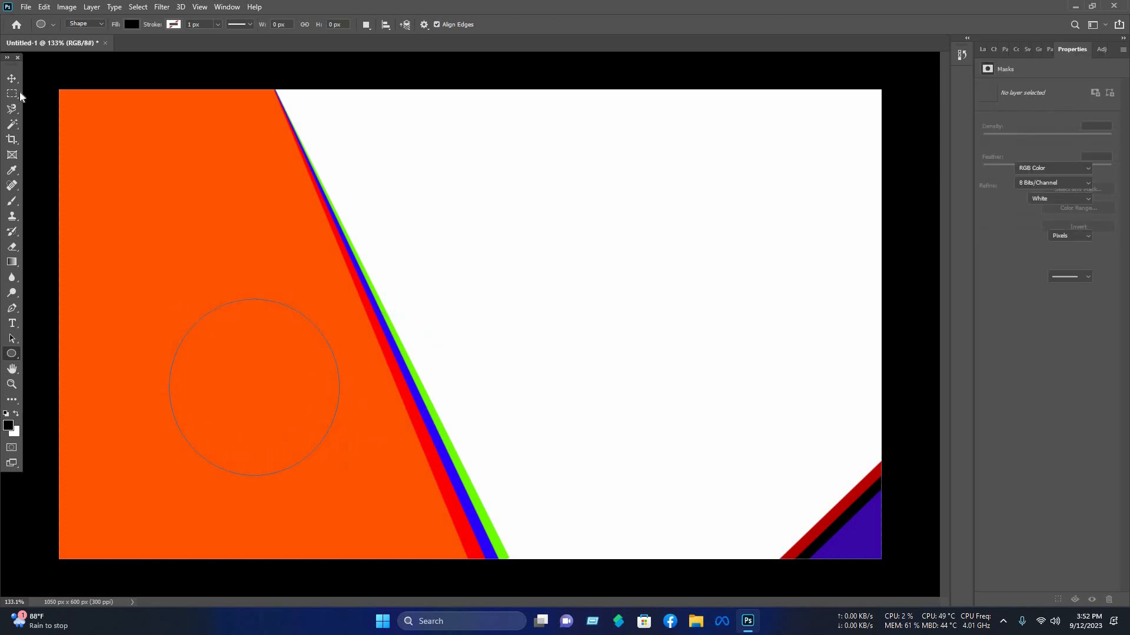
key(v)
drag(288, 357, 238, 308)
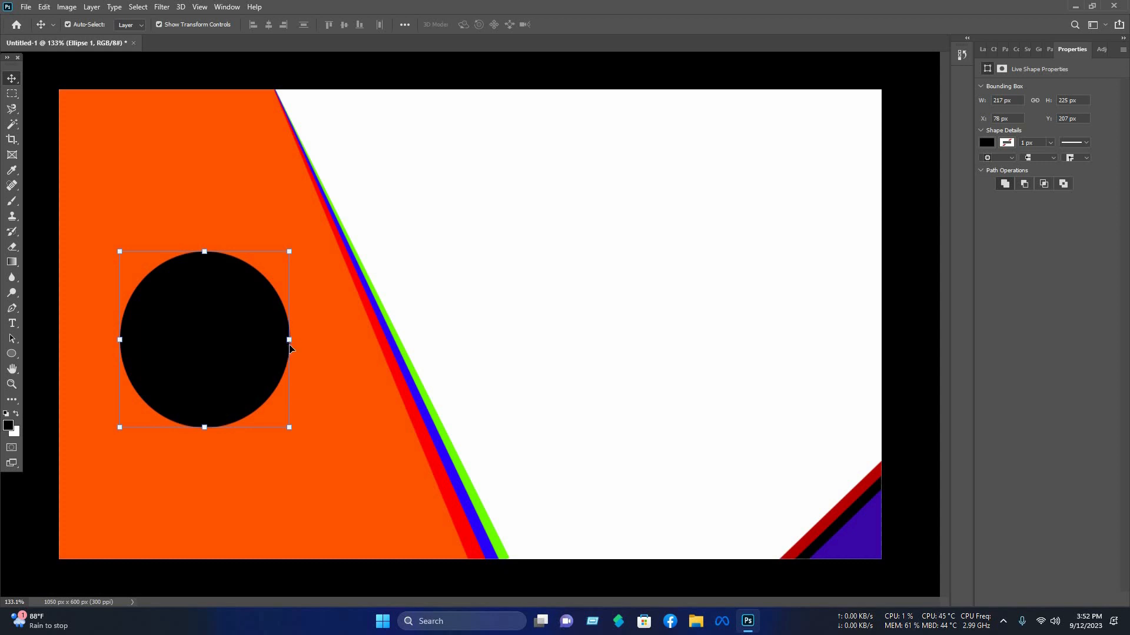
Step: Warp the ellipse into an abstract curved, pointed shape by pulling its warp corners and handles
drag(290, 342, 292, 344)
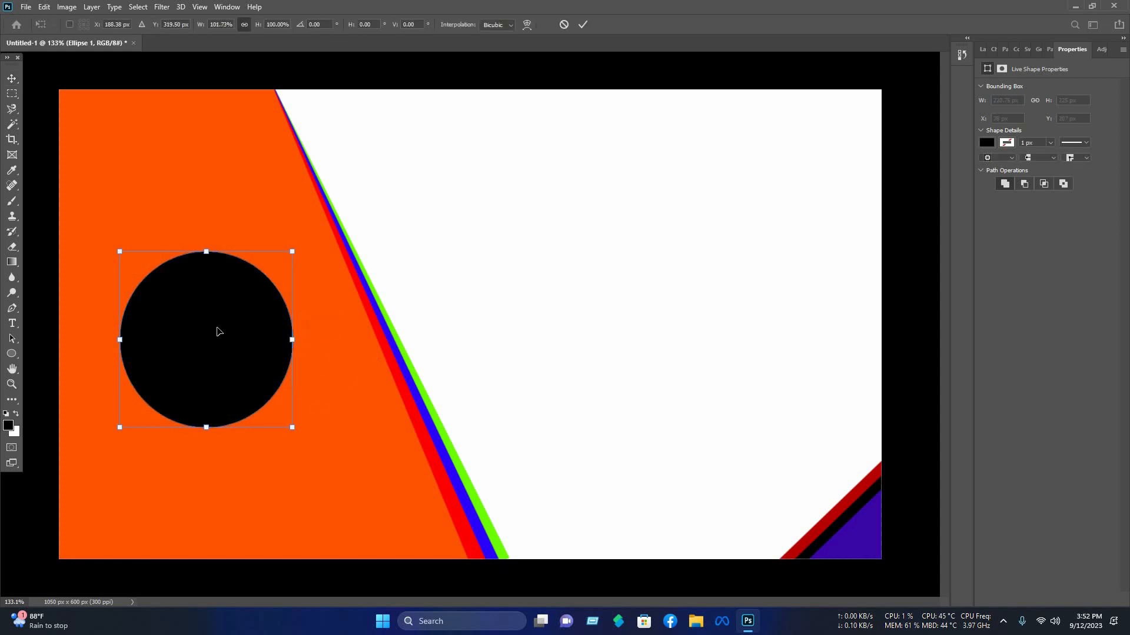
right_click(218, 351)
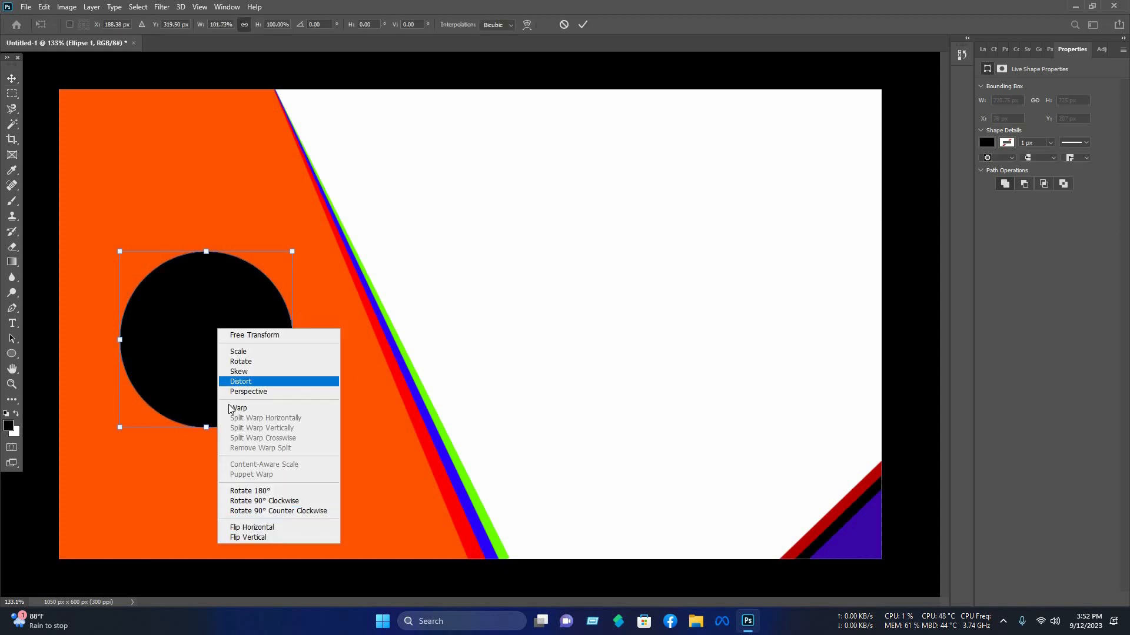
drag(119, 251, 79, 167)
drag(235, 252, 401, 190)
drag(292, 310, 465, 472)
drag(177, 428, 114, 450)
drag(119, 369, 270, 278)
drag(235, 427, 54, 489)
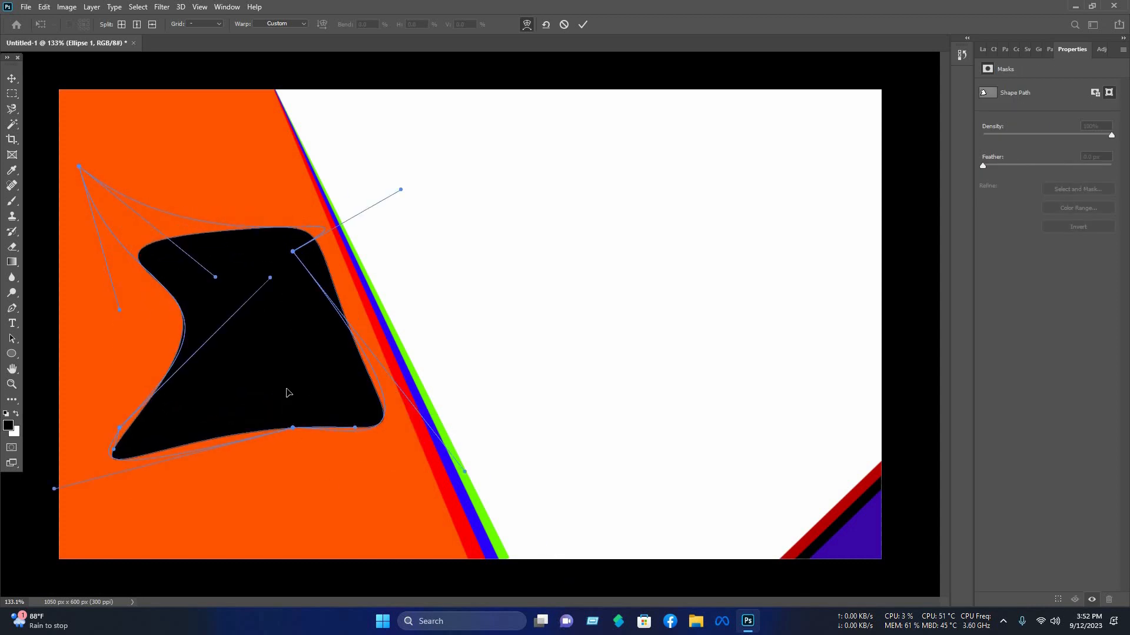
drag(293, 428, 234, 407)
drag(229, 332, 250, 348)
drag(465, 472, 464, 546)
drag(124, 310, 146, 477)
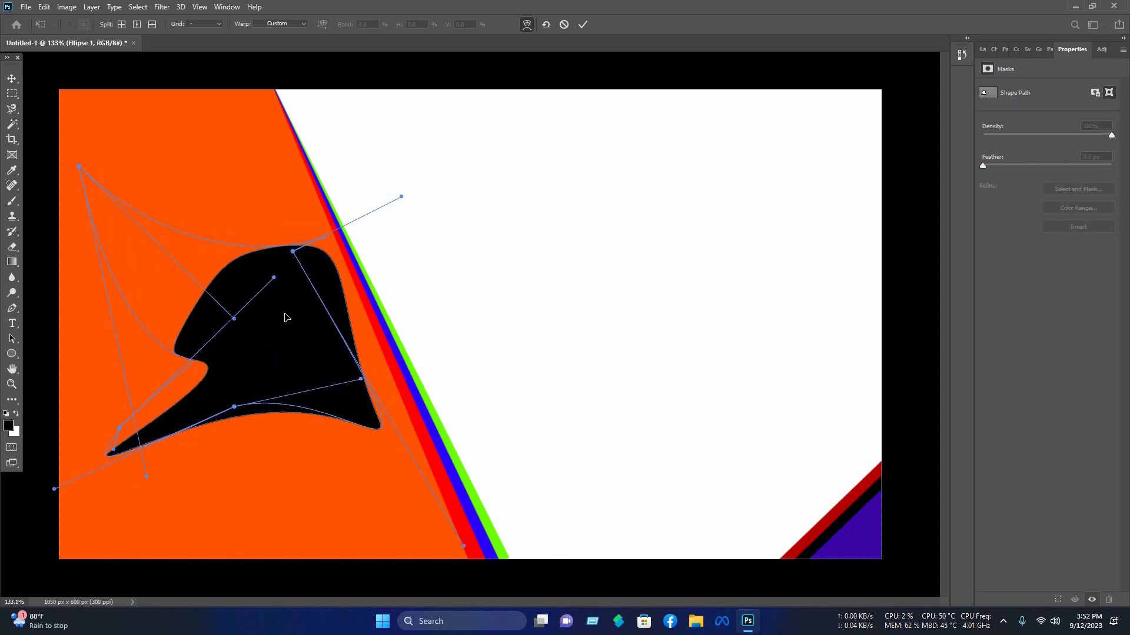
drag(401, 196, 338, 352)
drag(234, 318, 194, 373)
key(Return)
Step: Scale the warped shape slightly and position it in the orange panel's upper-left area
drag(304, 363, 264, 334)
drag(339, 428, 353, 437)
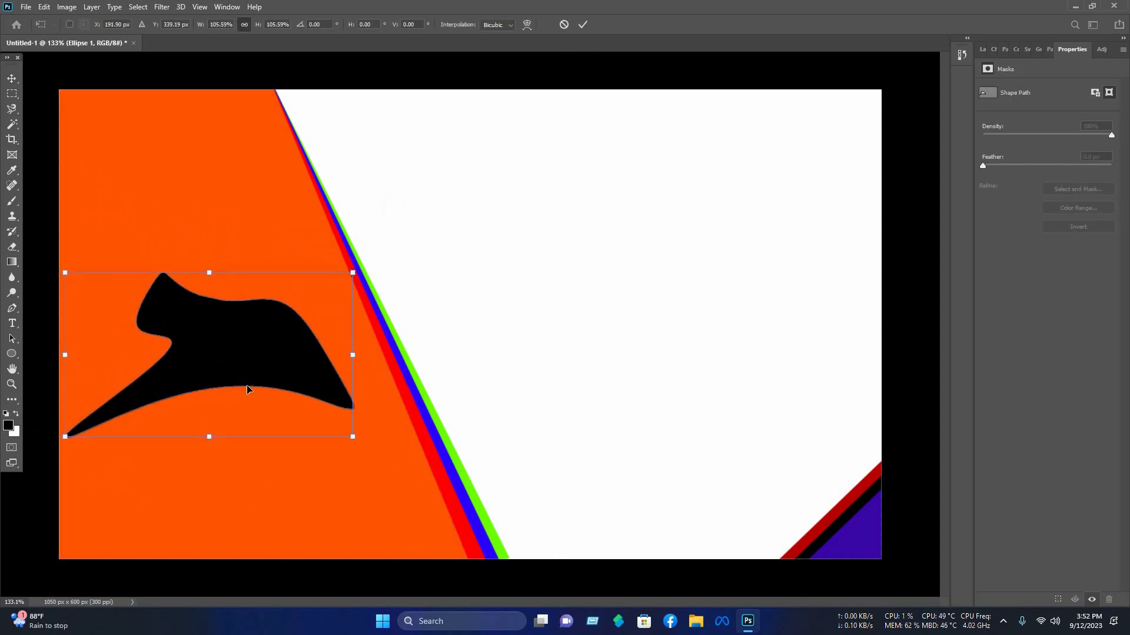
drag(253, 359, 246, 253)
drag(346, 250, 338, 251)
Step: Duplicate the warped shape lower on the panel and flip the copy both vertically and horizontally
drag(236, 245, 239, 459)
key(Return)
key(ctrl+t)
right_click(294, 451)
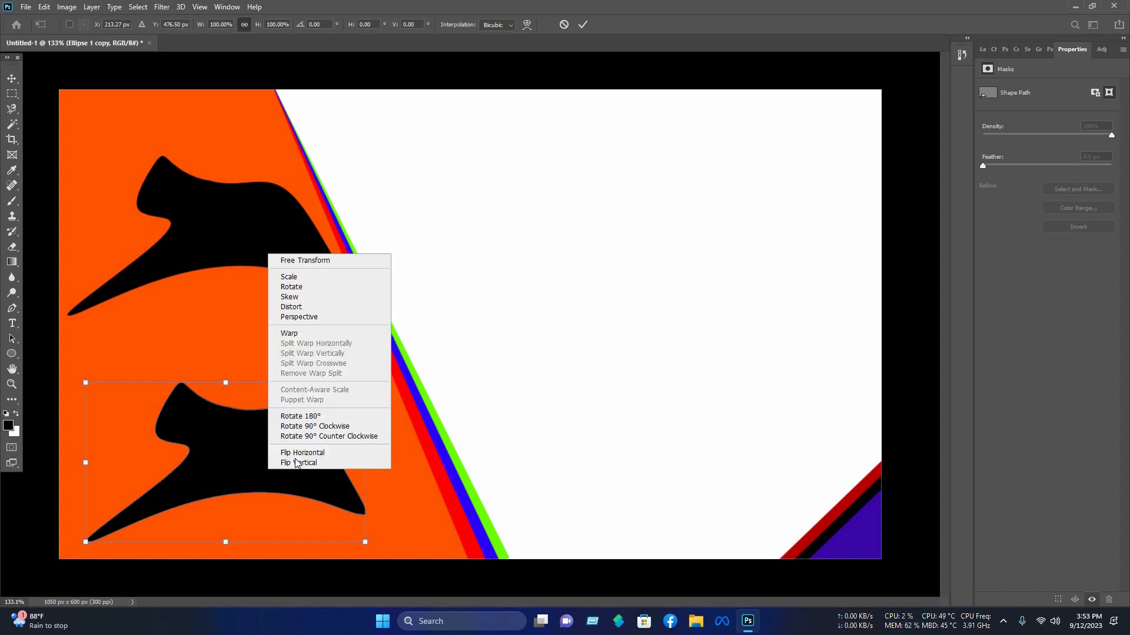
click(296, 463)
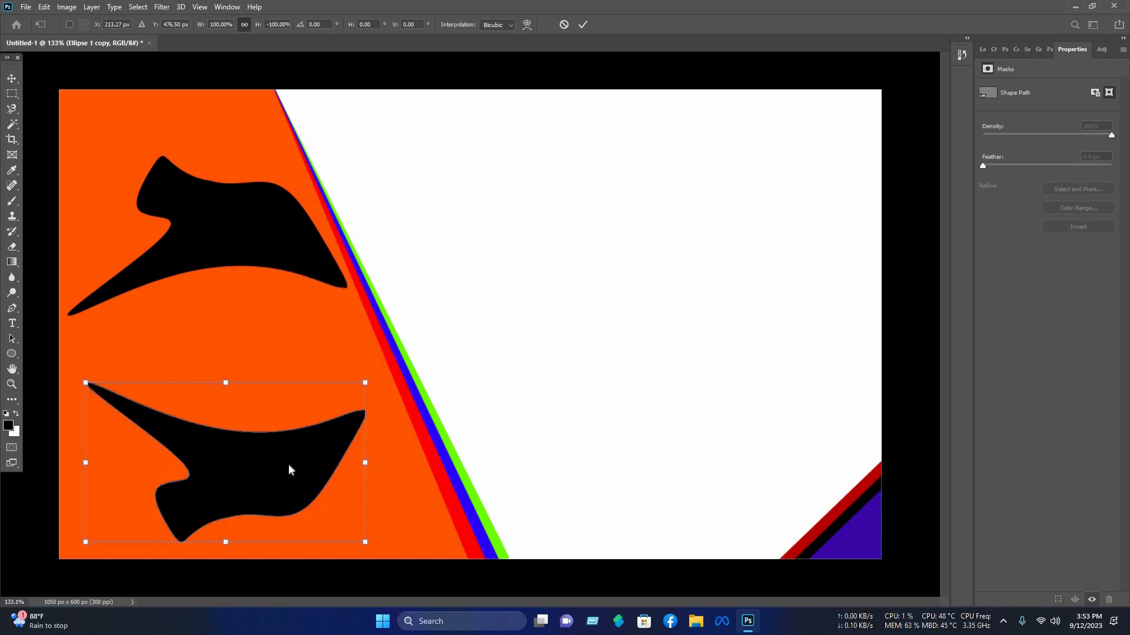
right_click(302, 448)
click(309, 454)
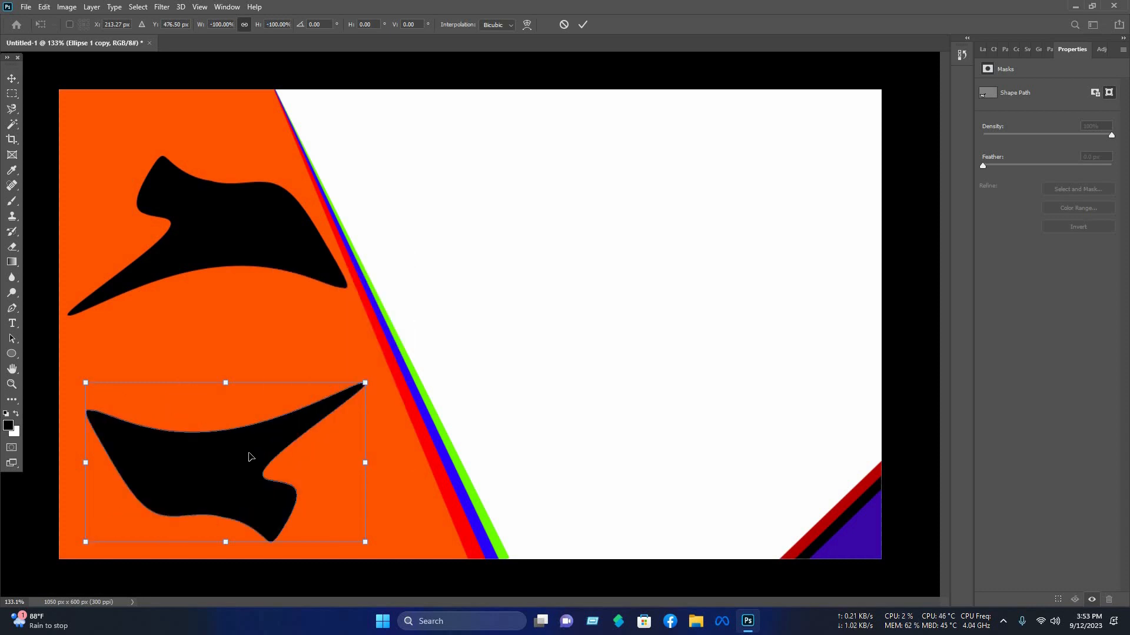
mouse_move(252, 460)
mouse_down()
mouse_move(249, 451)
mouse_move(263, 459)
mouse_move(253, 457)
mouse_up()
key(Return)
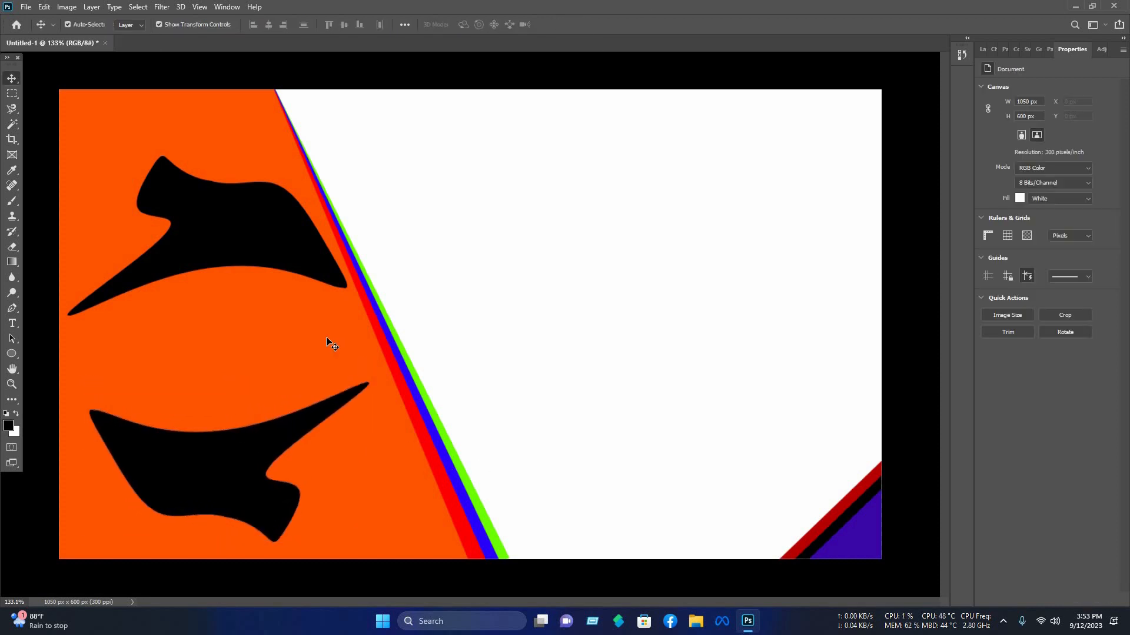
Step: Add a Gradient Overlay to the orange panel layer and choose the Orange_05 gradient preset
click(984, 49)
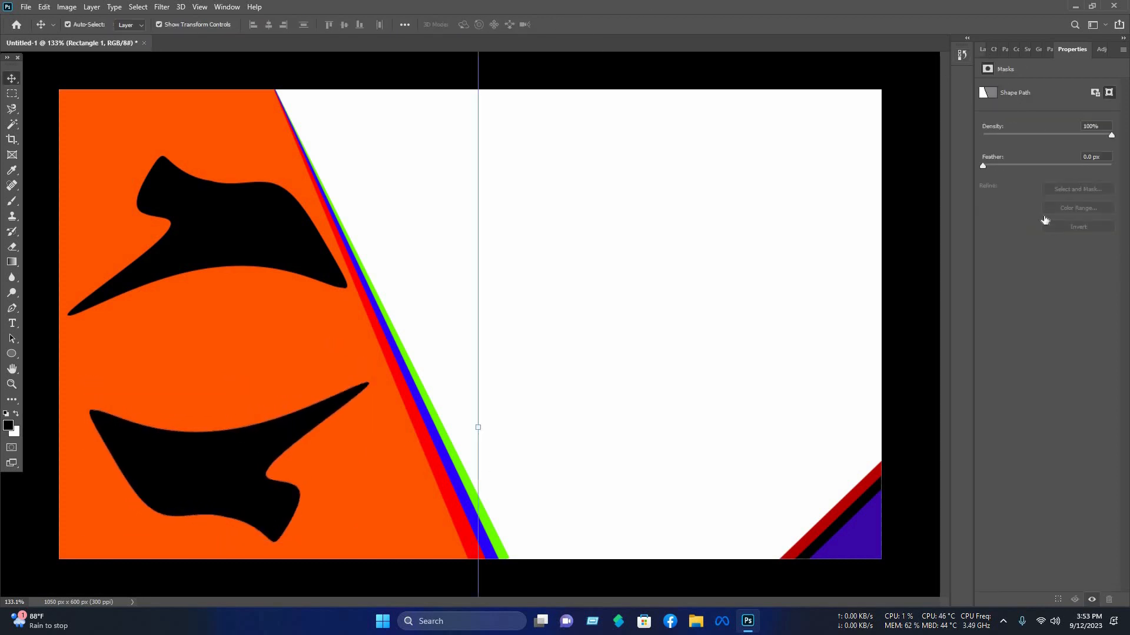
right_click(1068, 204)
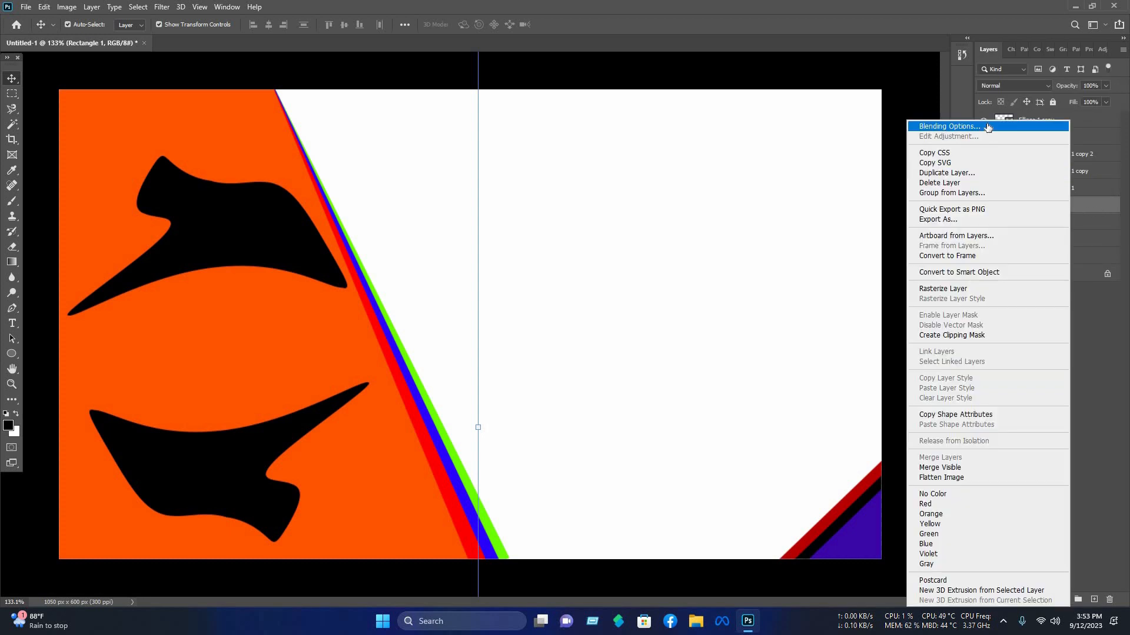
click(941, 125)
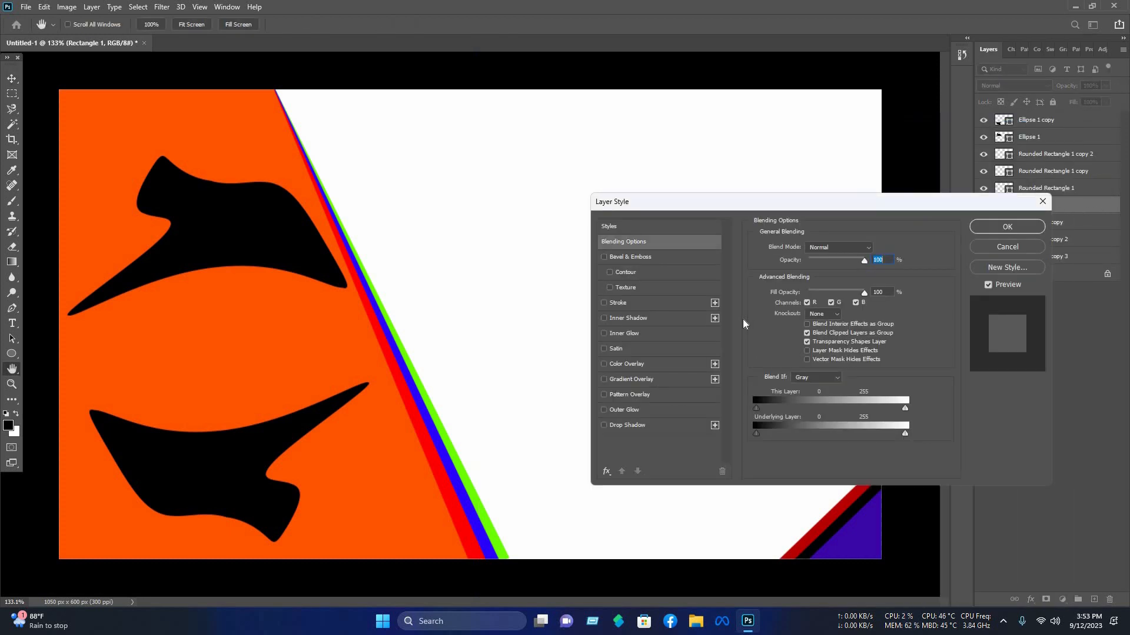
click(632, 379)
click(830, 290)
click(823, 286)
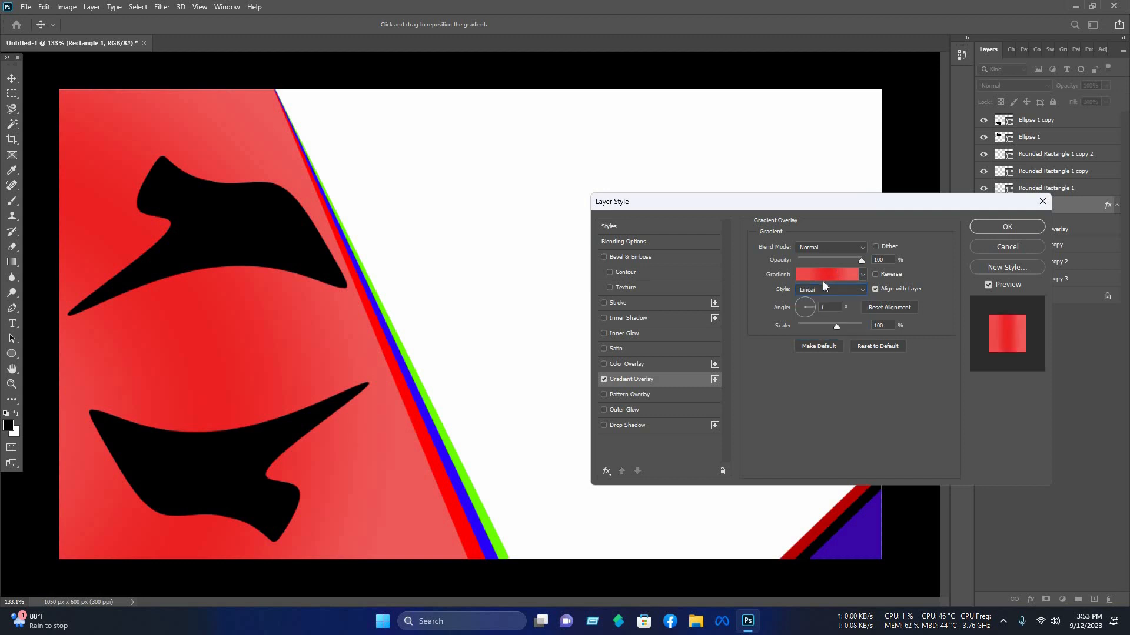
click(816, 273)
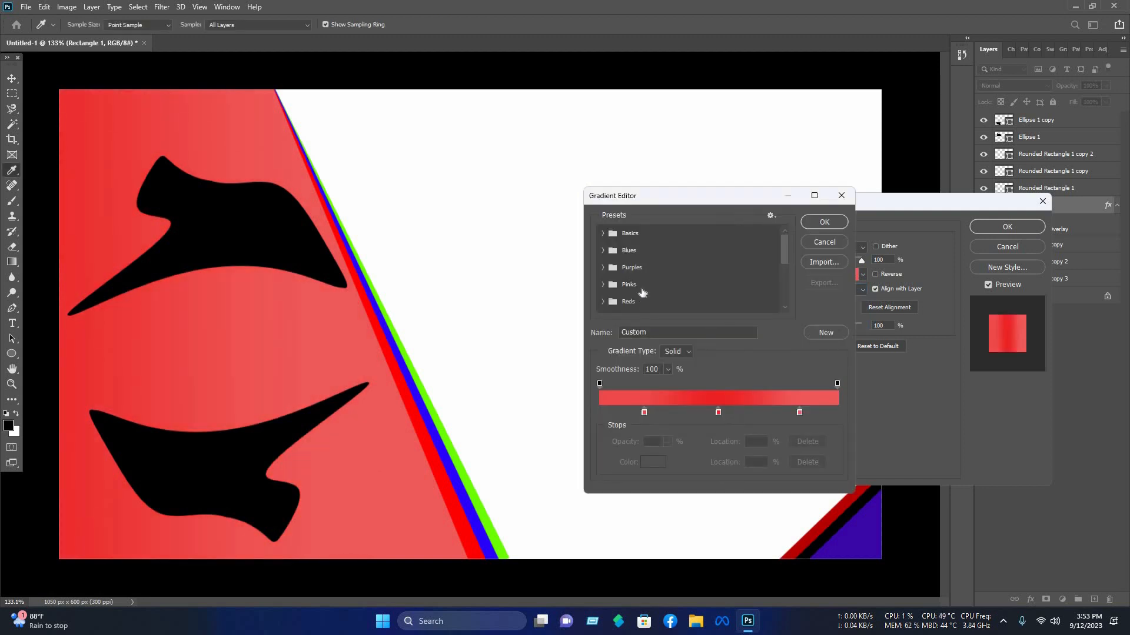
scroll(642, 292, down, 2)
click(610, 269)
scroll(607, 262, down, 3)
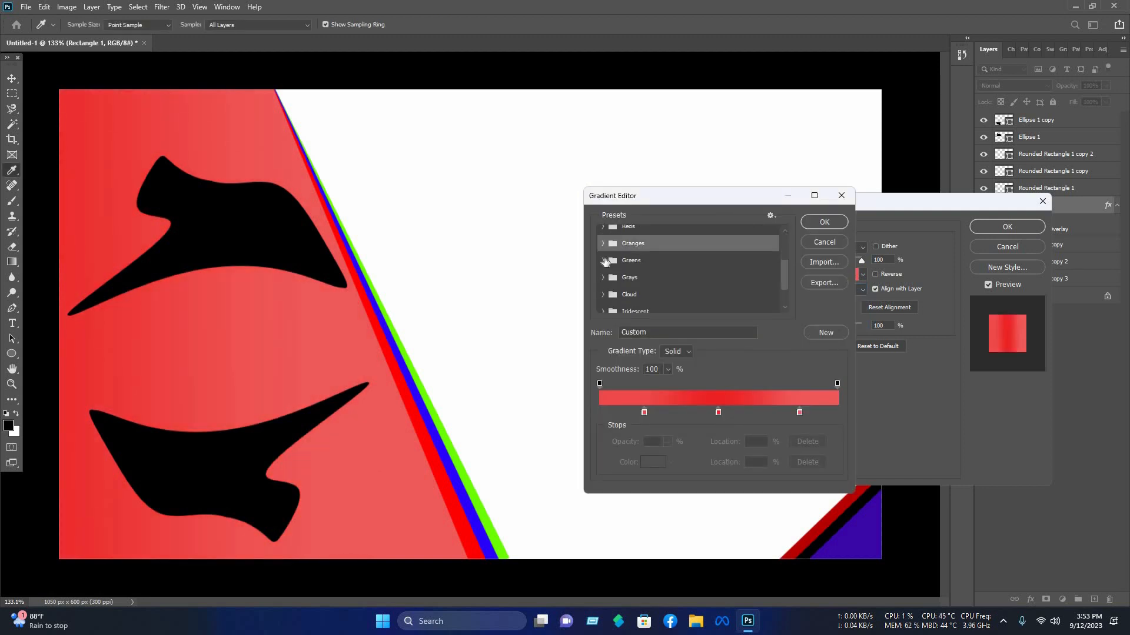
scroll(605, 257, up, 1)
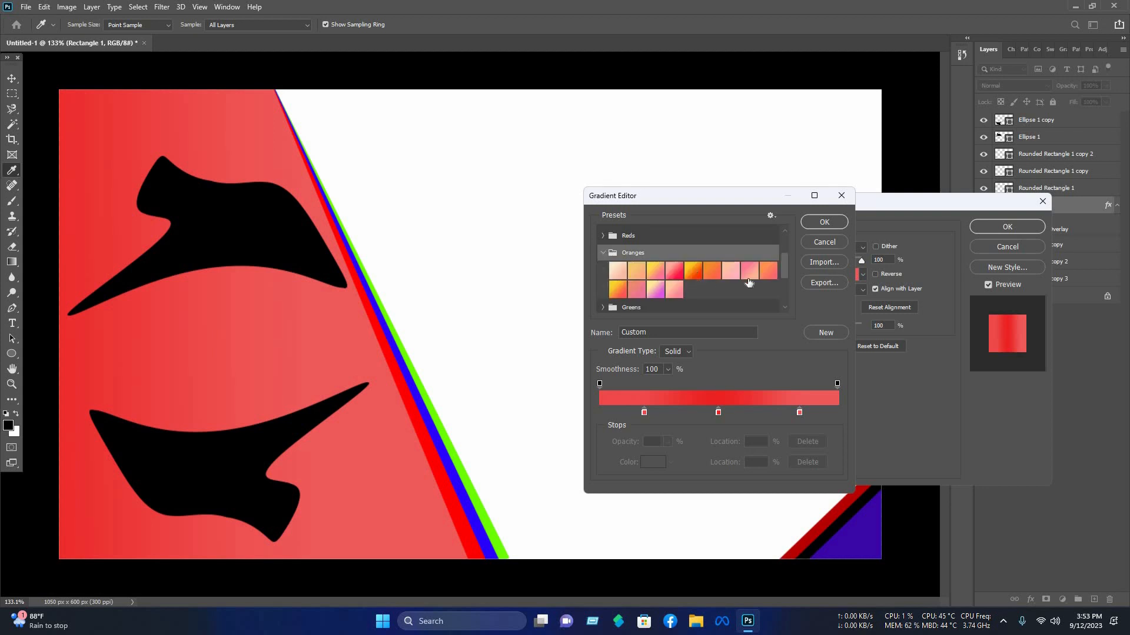
click(694, 270)
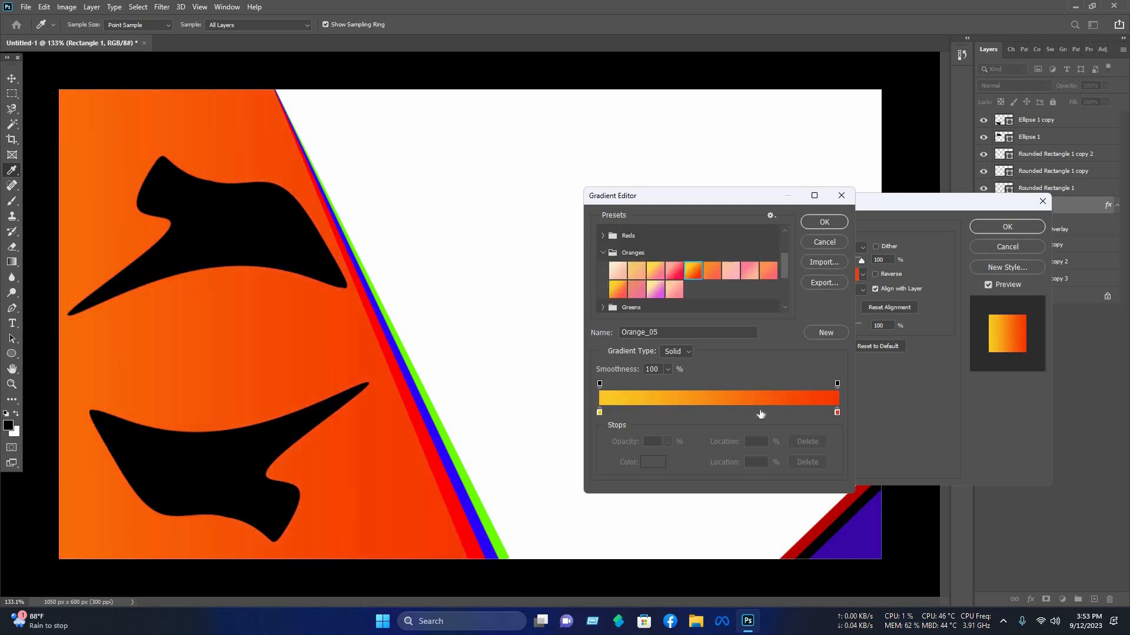
Step: Add a middle gradient color stop set to #f97332
double_click(722, 412)
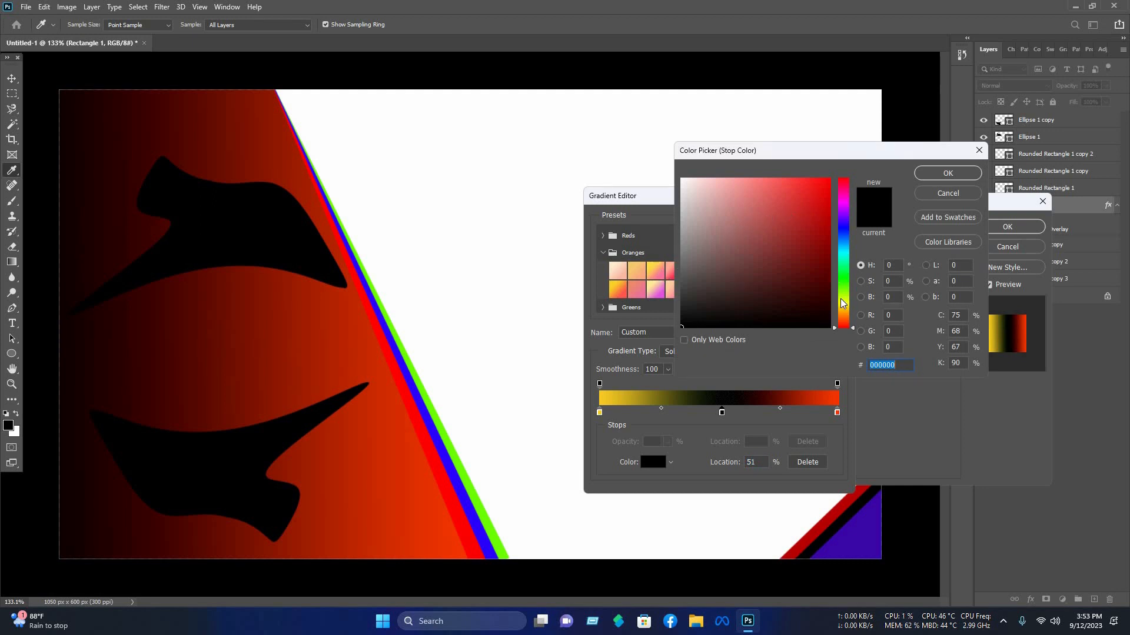
click(769, 217)
drag(840, 300, 846, 320)
mouse_move(797, 237)
mouse_down()
mouse_move(776, 154)
mouse_move(777, 177)
mouse_up()
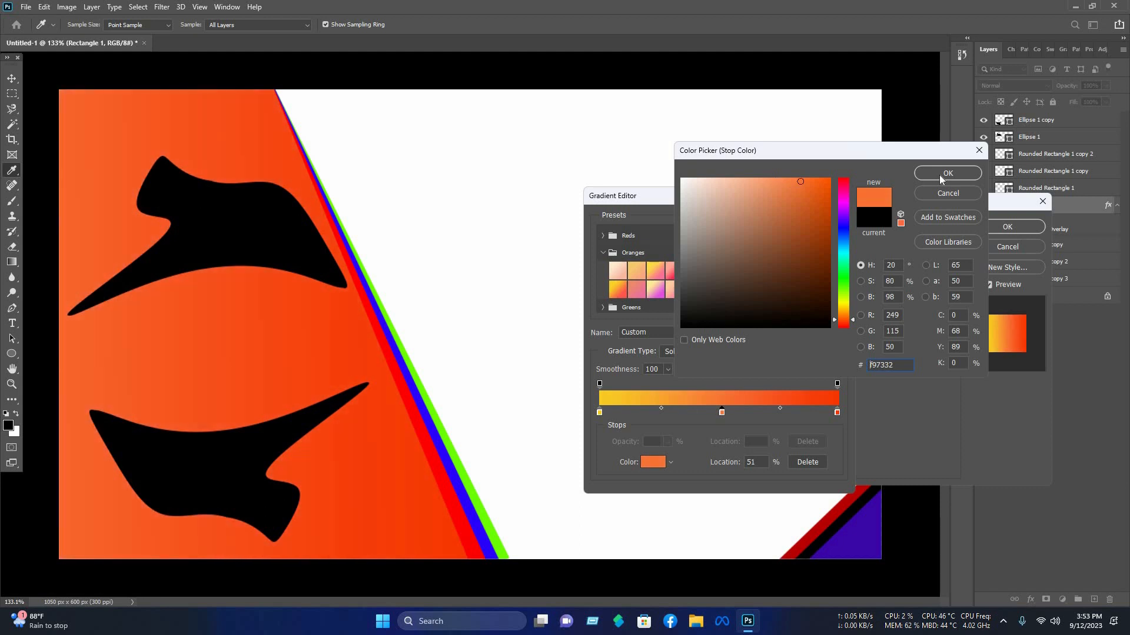
click(940, 174)
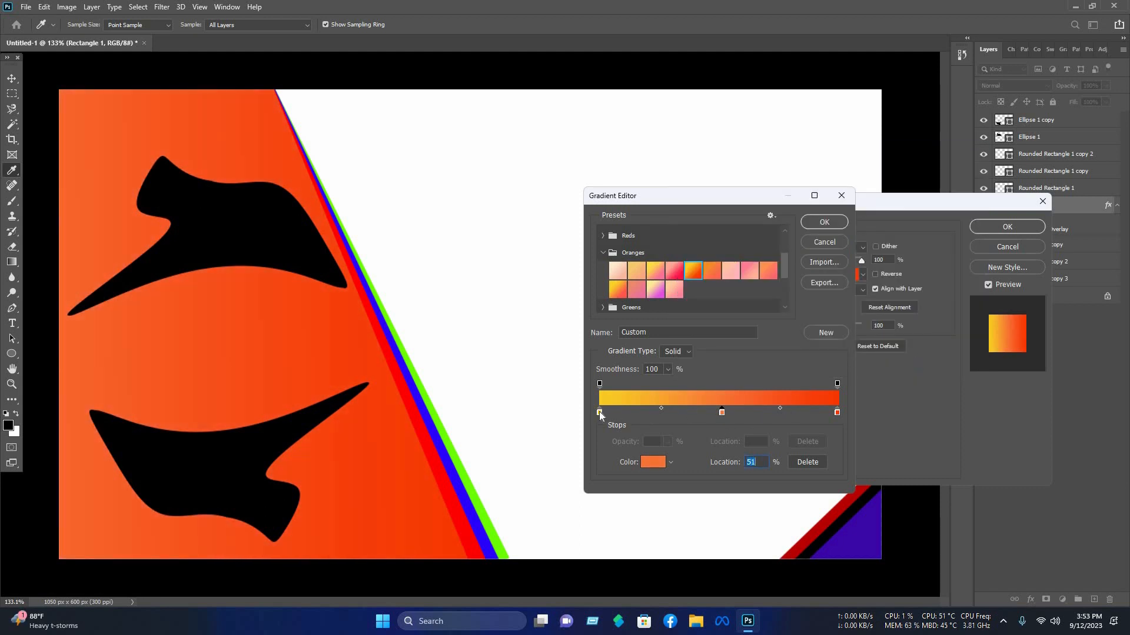
Step: Drag the gradient's yellow and red end stops inward, placing the red stop at 85%
drag(599, 412, 629, 411)
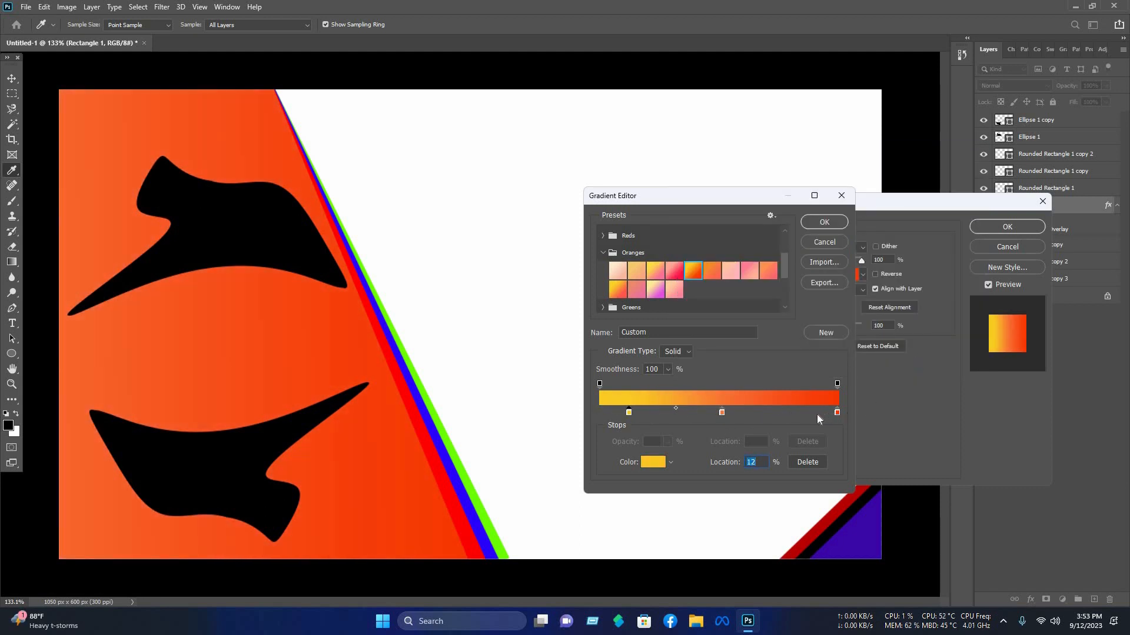
drag(837, 412, 820, 412)
drag(629, 412, 663, 412)
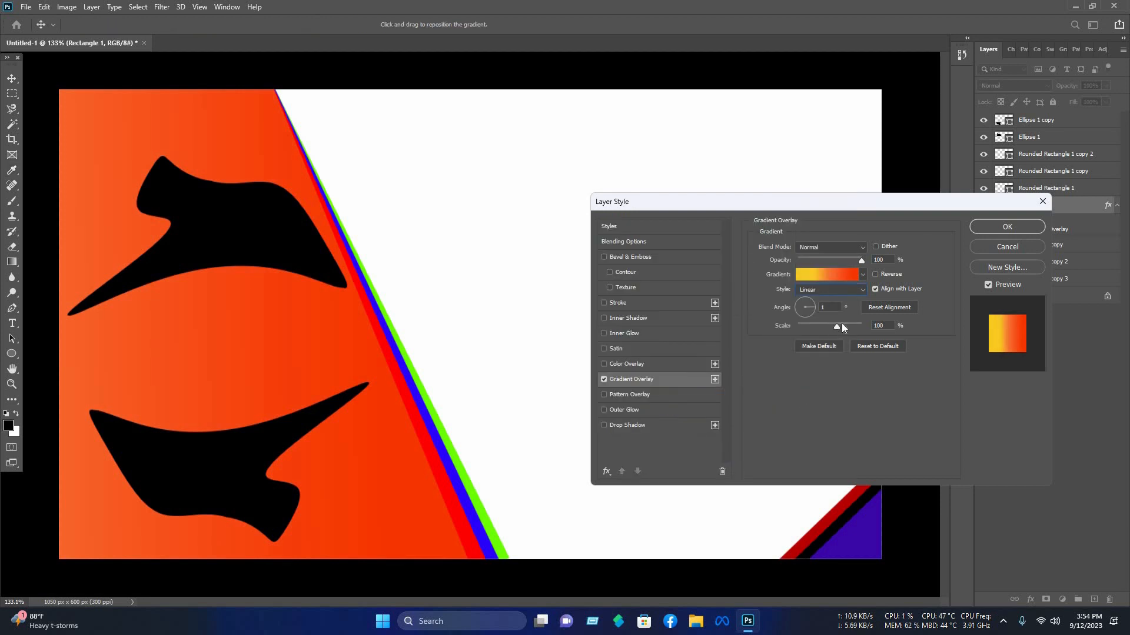
Step: Set the gradient overlay angle to -56° and apply the layer style
drag(812, 311, 812, 317)
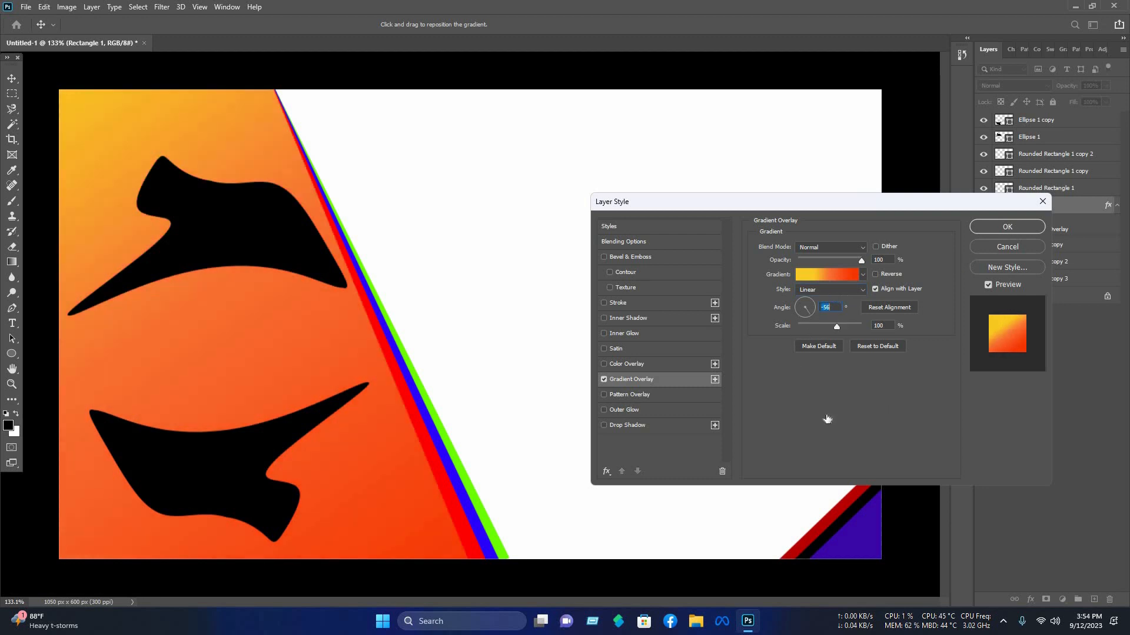
click(802, 412)
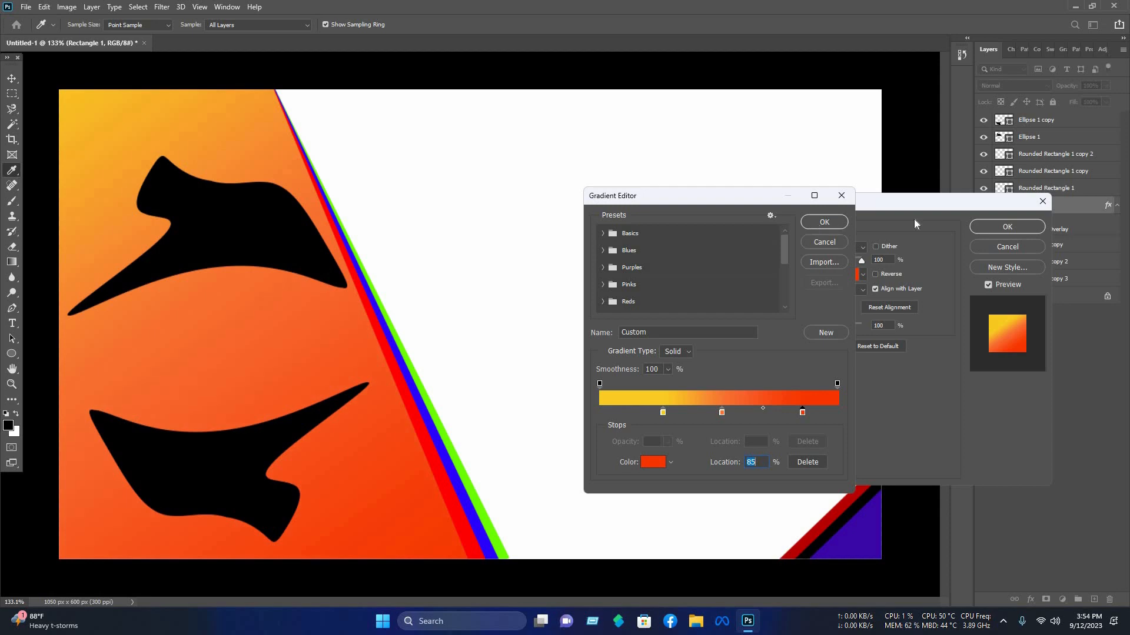
click(1008, 227)
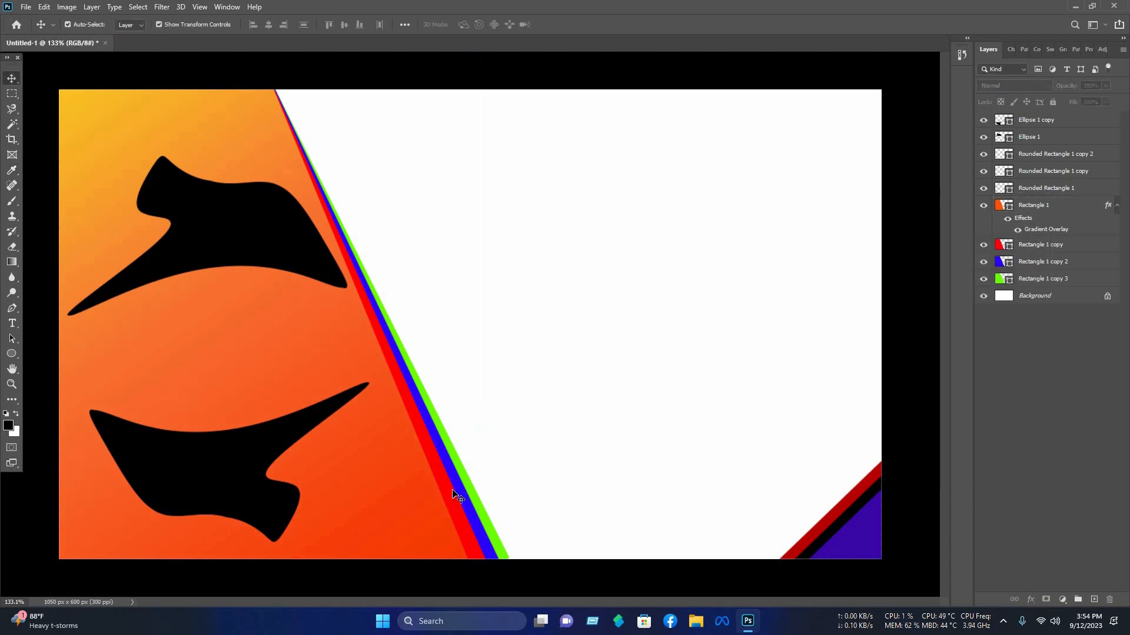
Step: Apply the same gradient overlay to the red stripe layer
click(1022, 241)
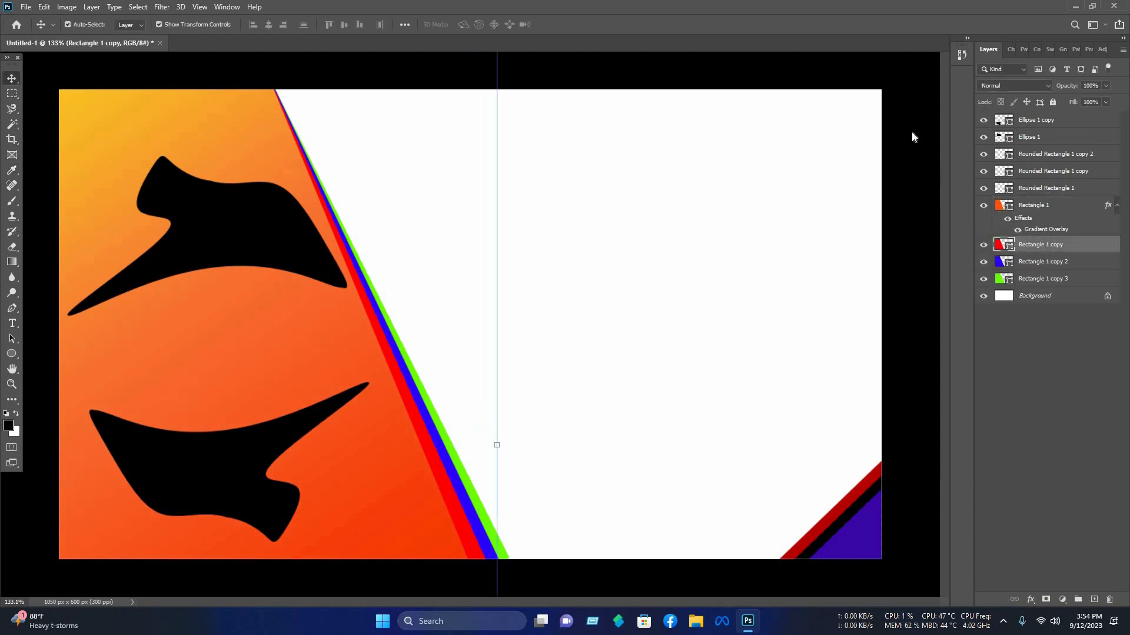
right_click(1015, 244)
click(882, 124)
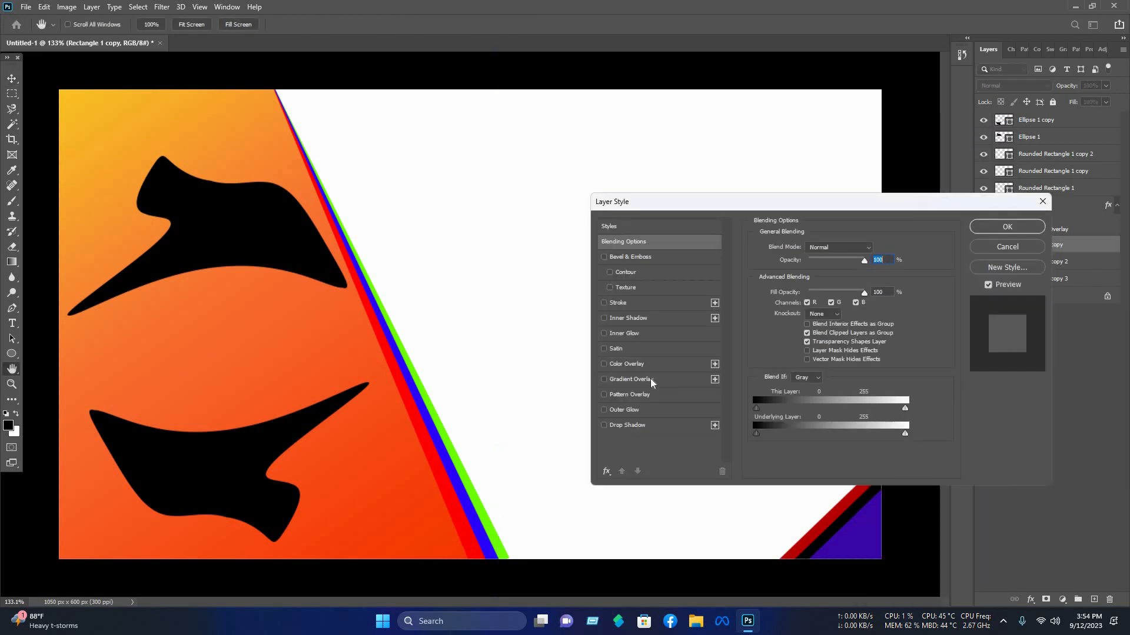
click(631, 380)
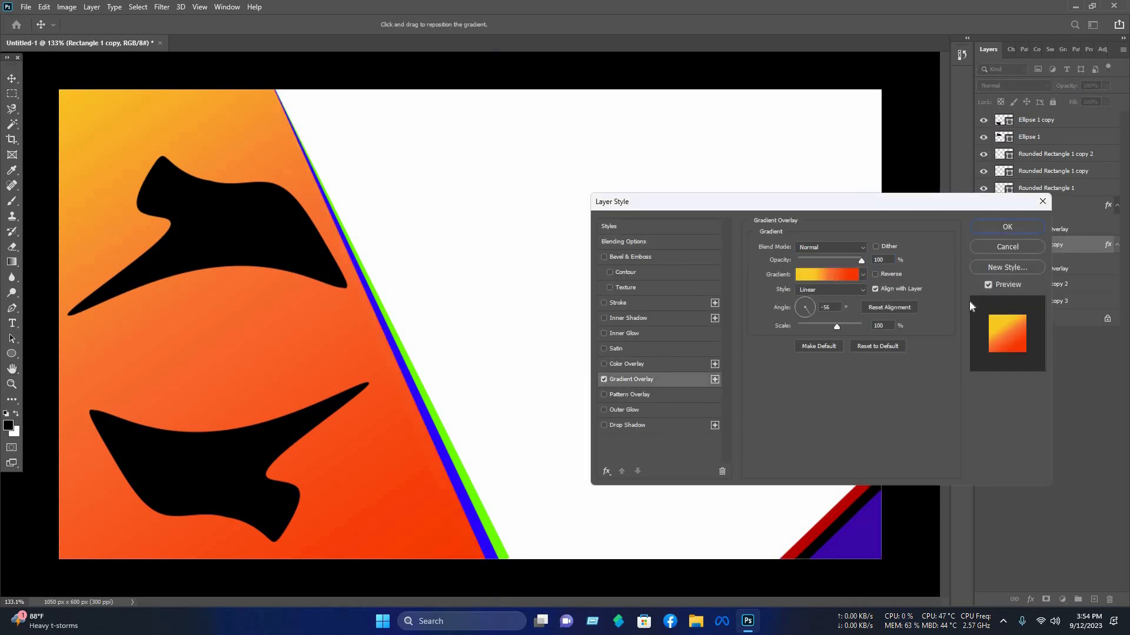
click(1007, 227)
Step: Apply the same gradient overlay to the blue stripe layer
click(584, 427)
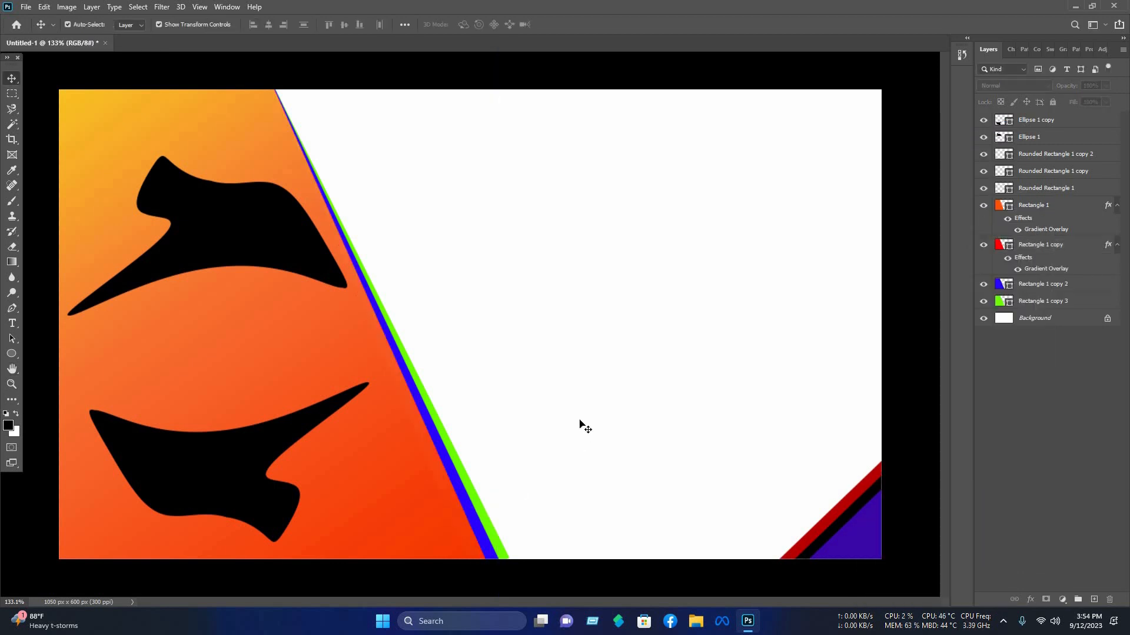
click(1043, 284)
right_click(974, 131)
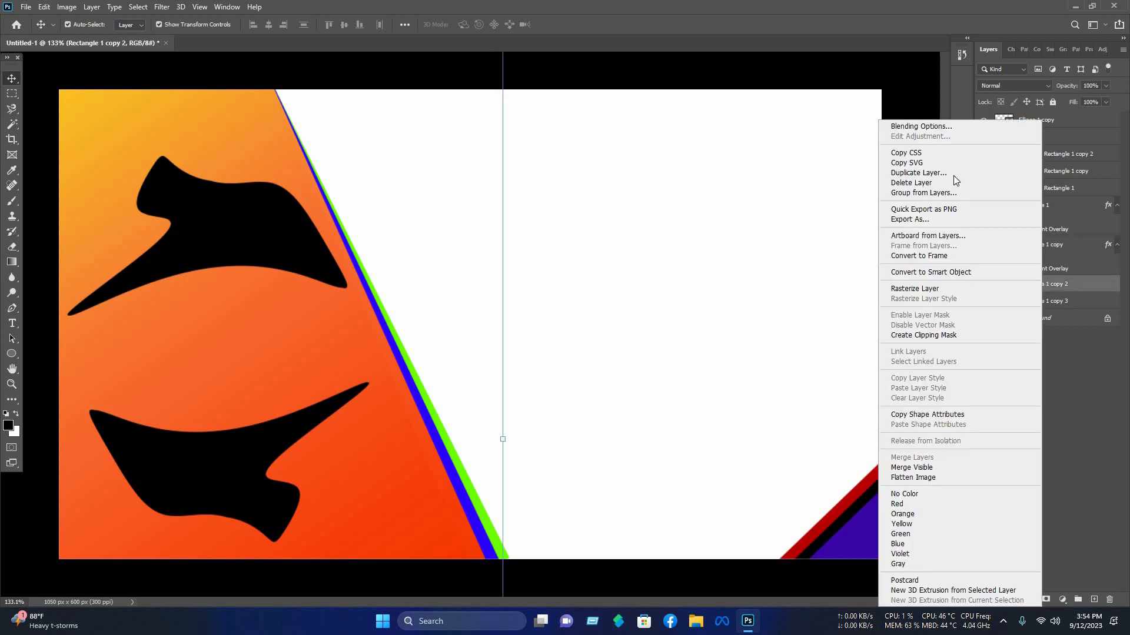
click(973, 126)
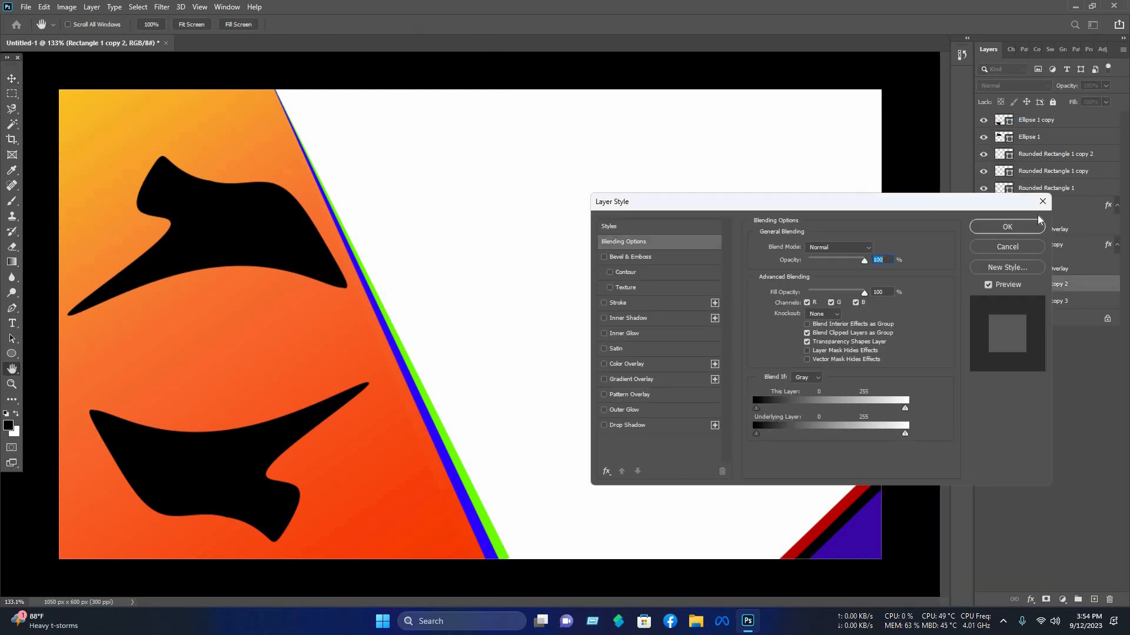
click(631, 379)
key(Return)
Step: Apply the same gradient overlay to the green stripe layer
click(485, 489)
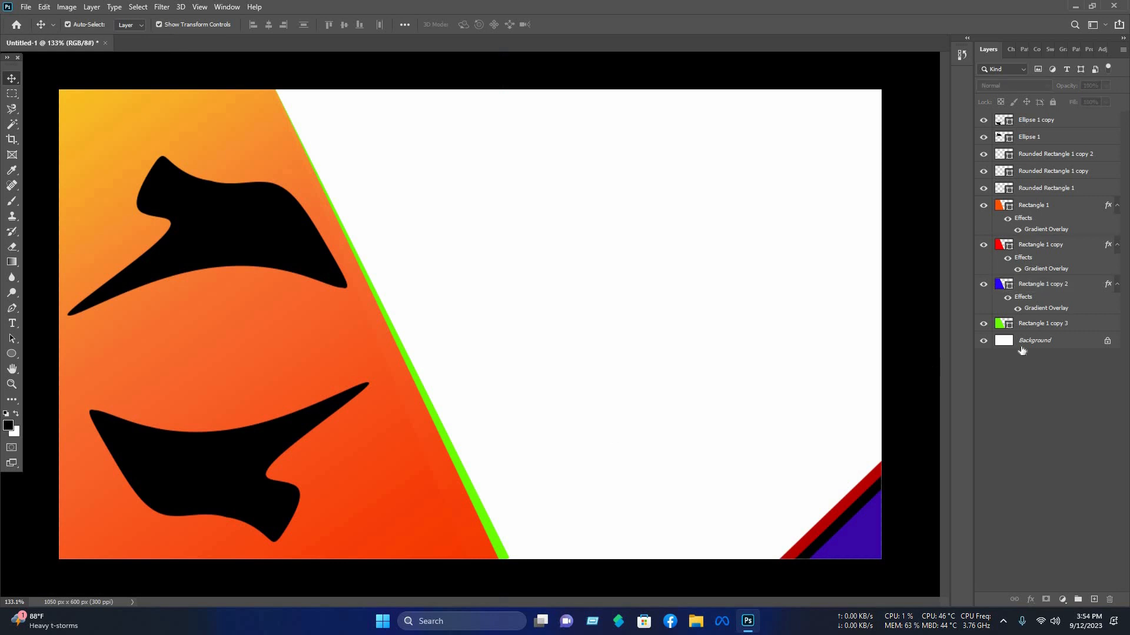
click(1038, 326)
click(964, 125)
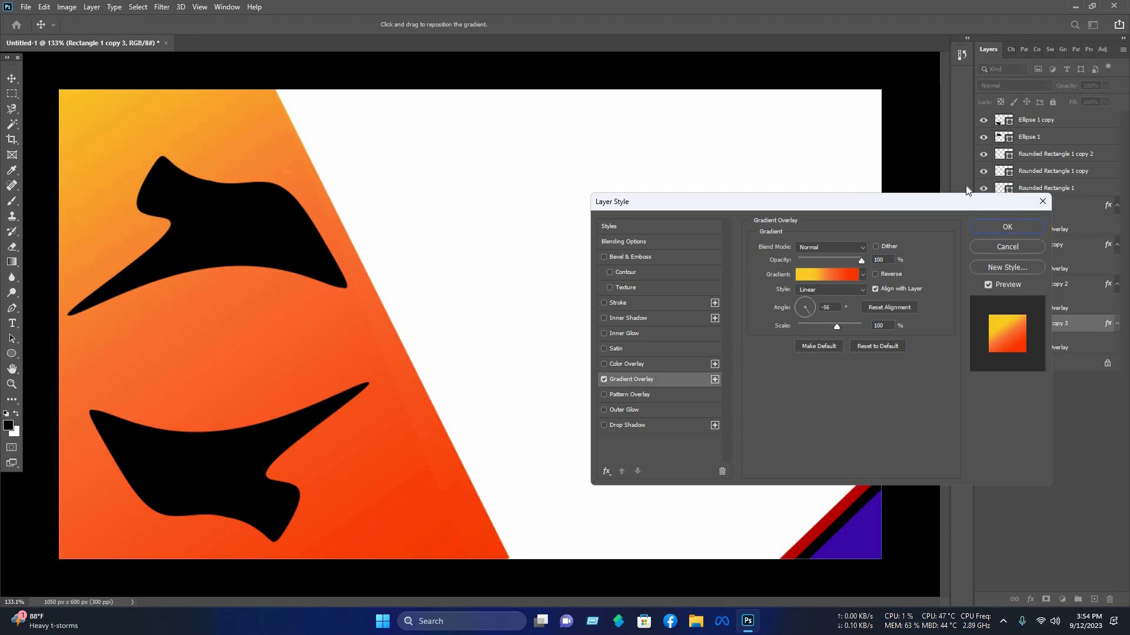
key(Return)
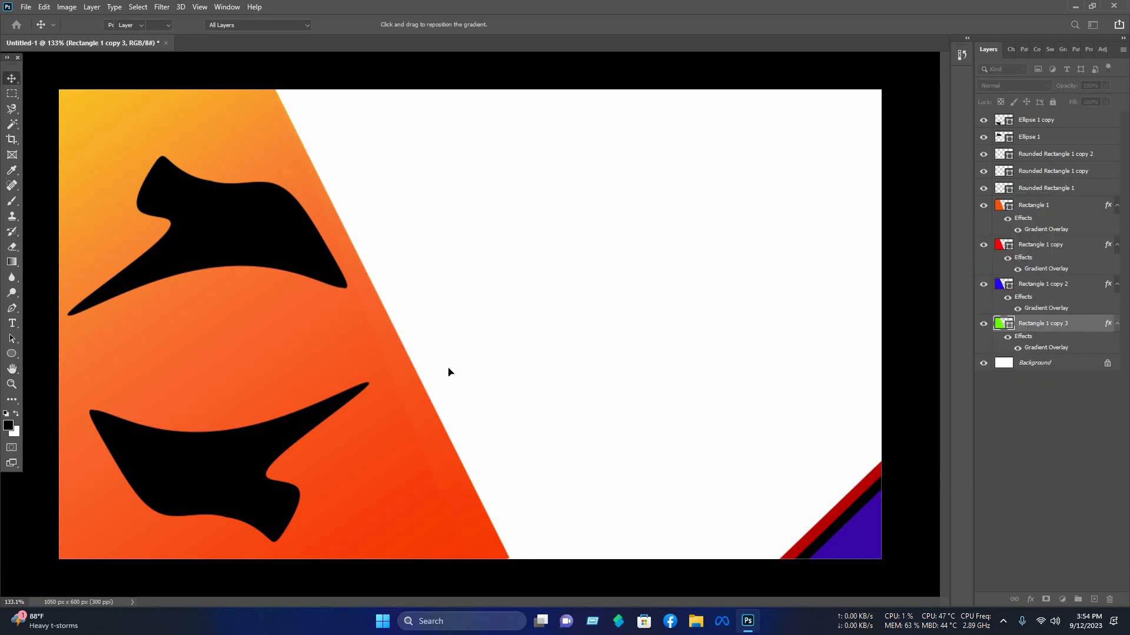
Step: Add a drop shadow to the red stripe layer, adjusting its opacity and size
click(766, 393)
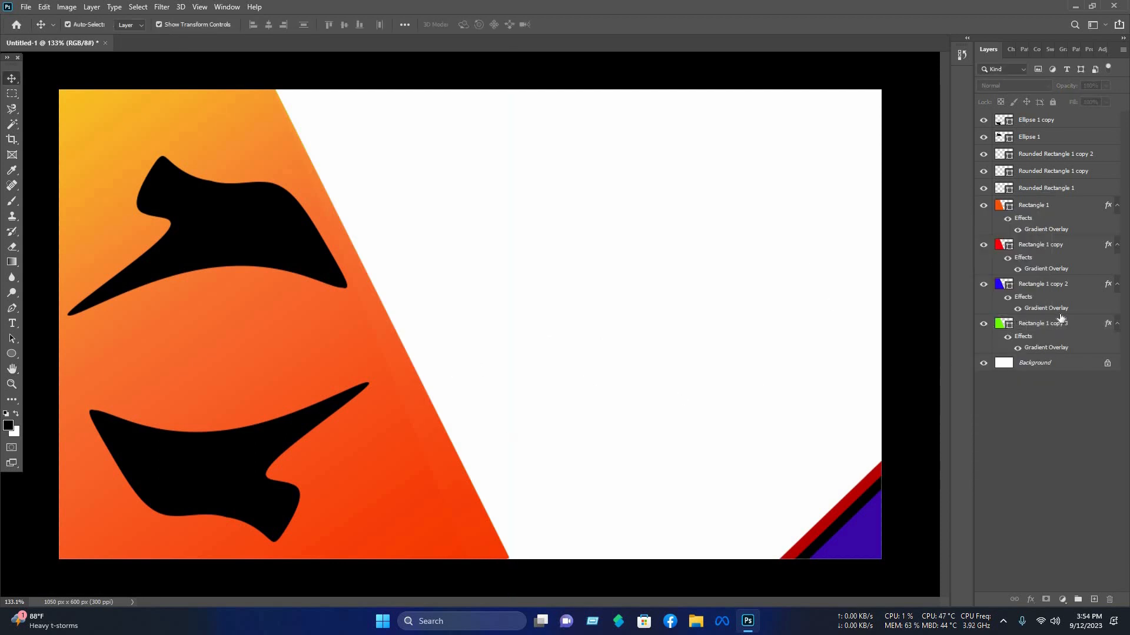
click(1033, 254)
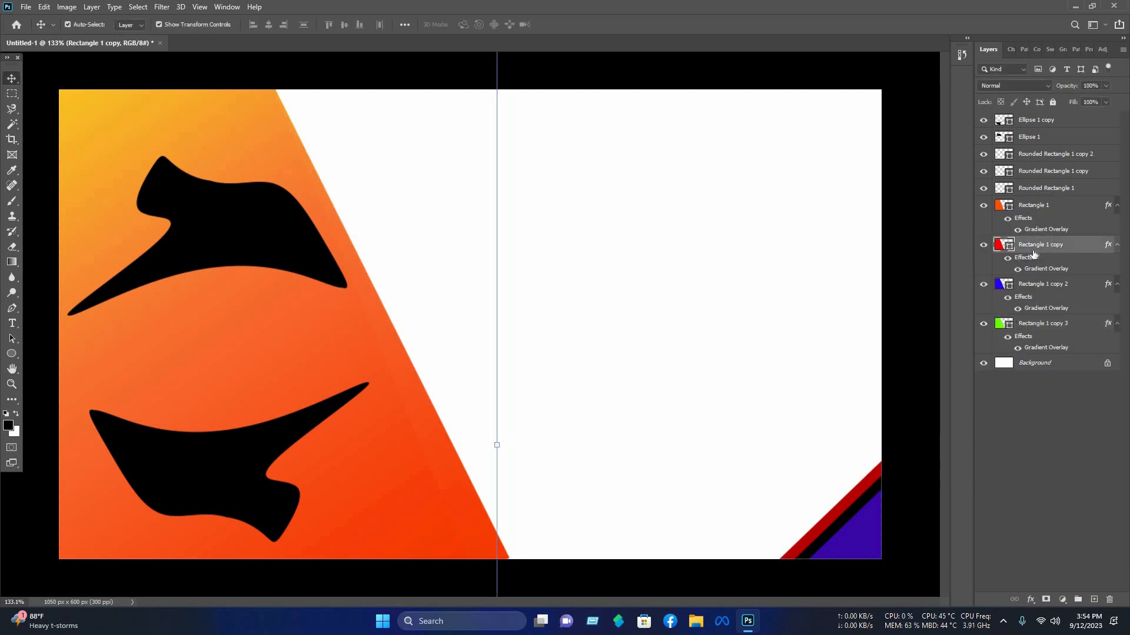
right_click(1015, 151)
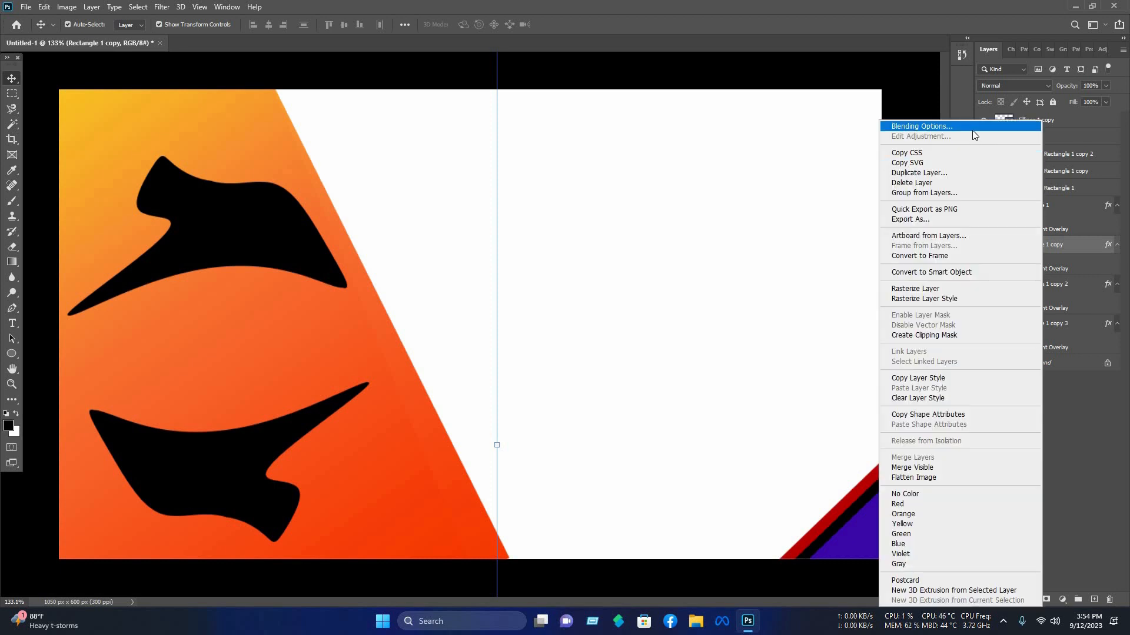
click(971, 127)
click(675, 426)
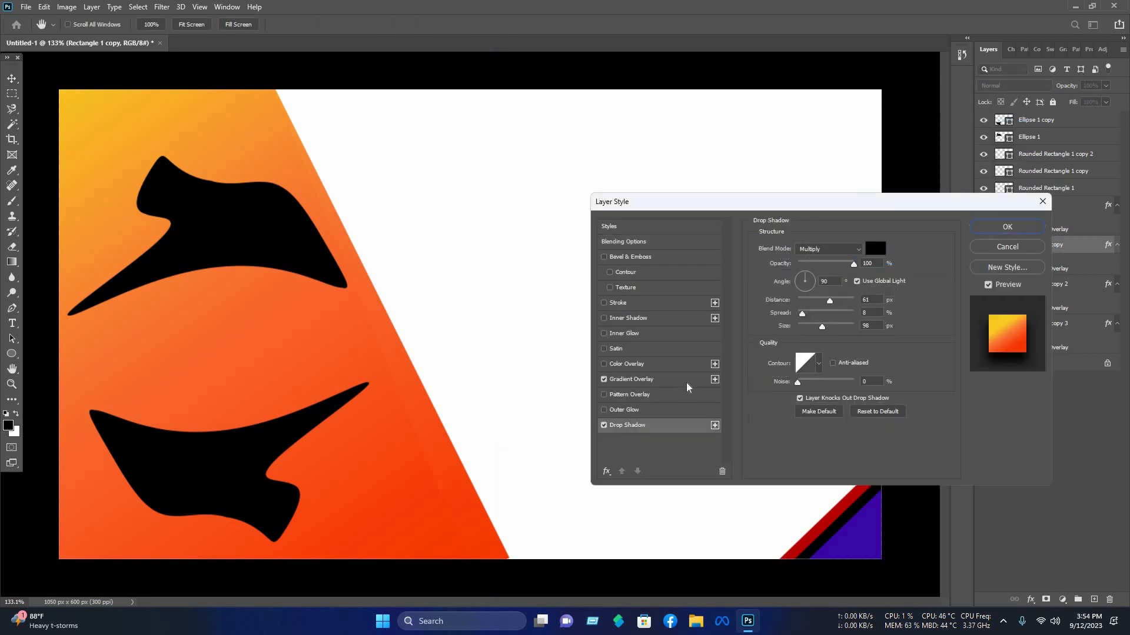
drag(817, 266, 825, 264)
mouse_move(822, 327)
mouse_down()
mouse_move(833, 328)
mouse_move(817, 302)
mouse_move(819, 329)
mouse_move(809, 328)
mouse_up()
click(1006, 226)
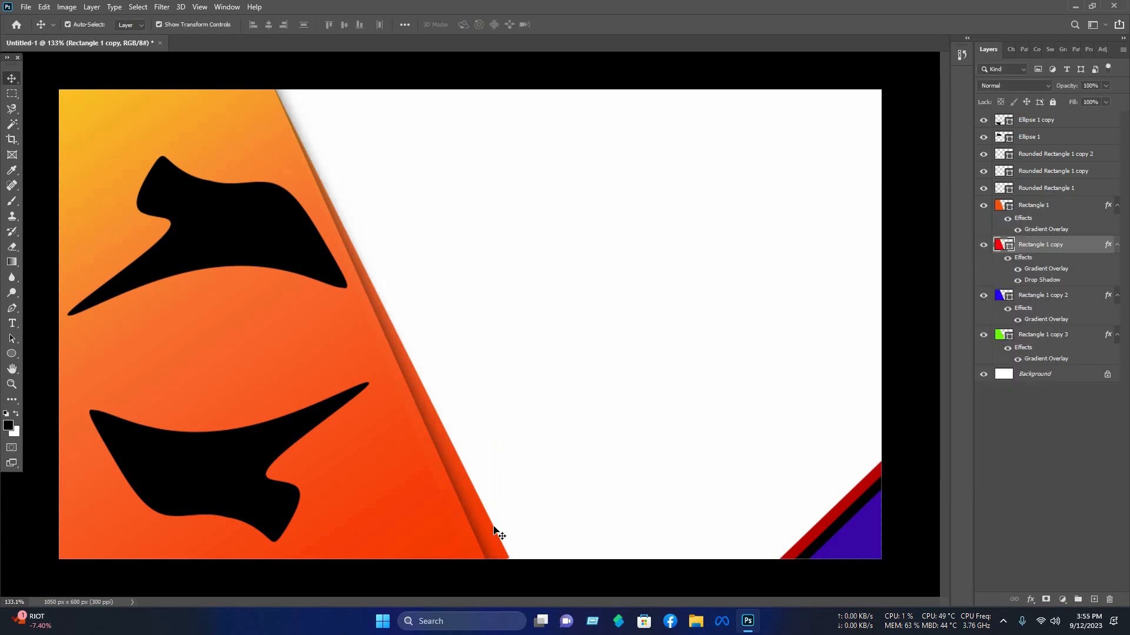
Step: Add a drop shadow to the blue stripe layer, adjusting its opacity, spread and size
click(1027, 297)
right_click(1026, 297)
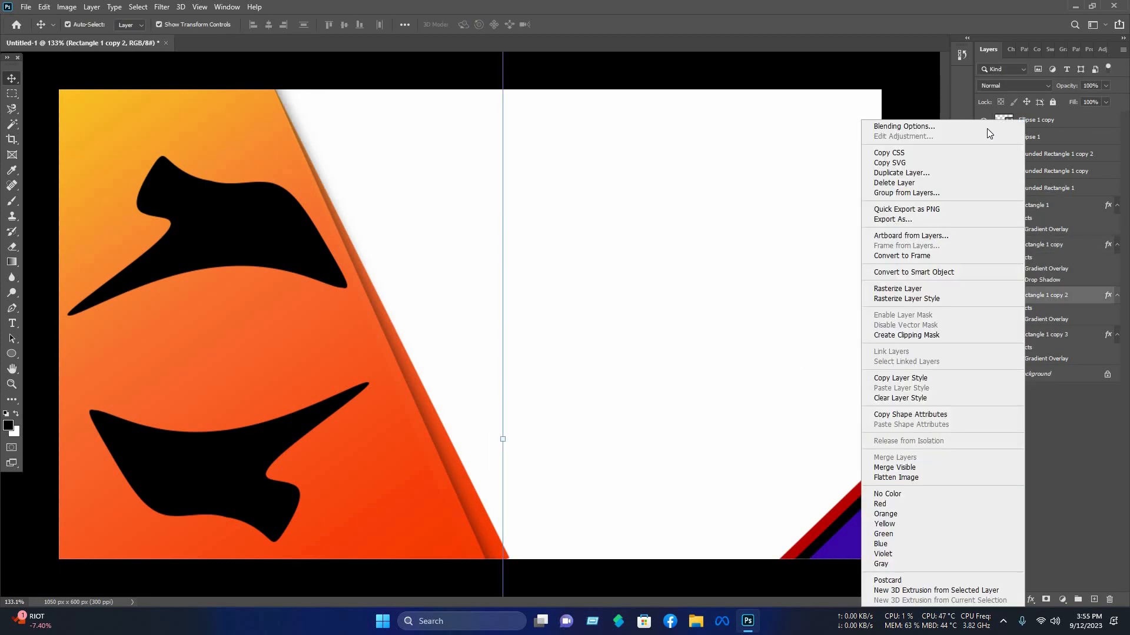
click(987, 129)
click(660, 427)
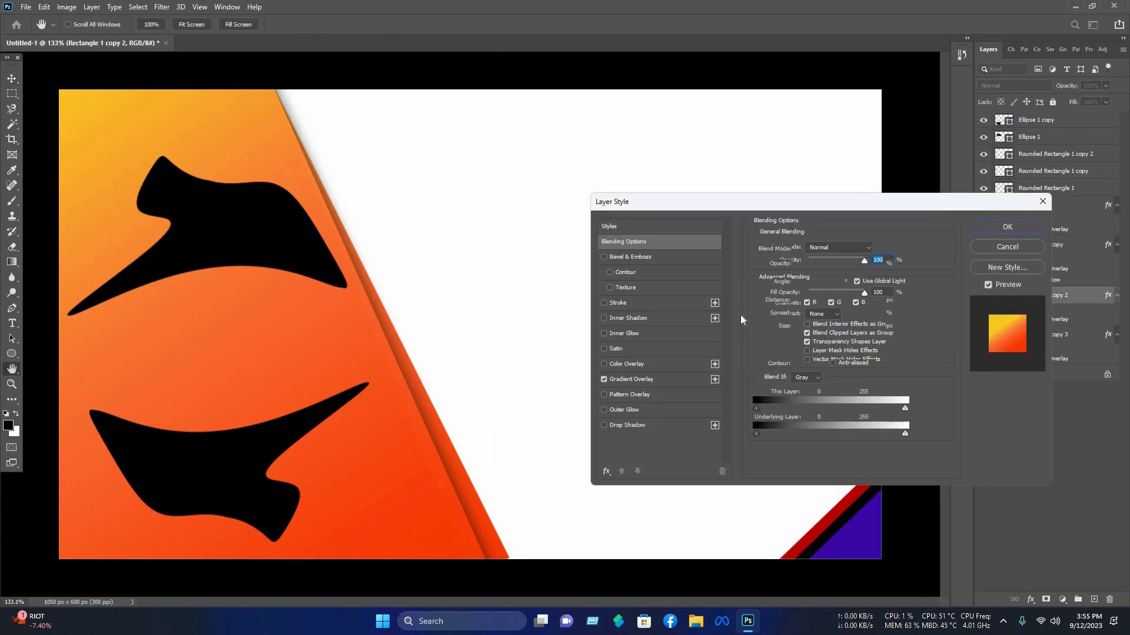
drag(828, 264, 822, 268)
drag(820, 328, 838, 305)
click(828, 314)
click(815, 327)
click(1027, 233)
click(831, 425)
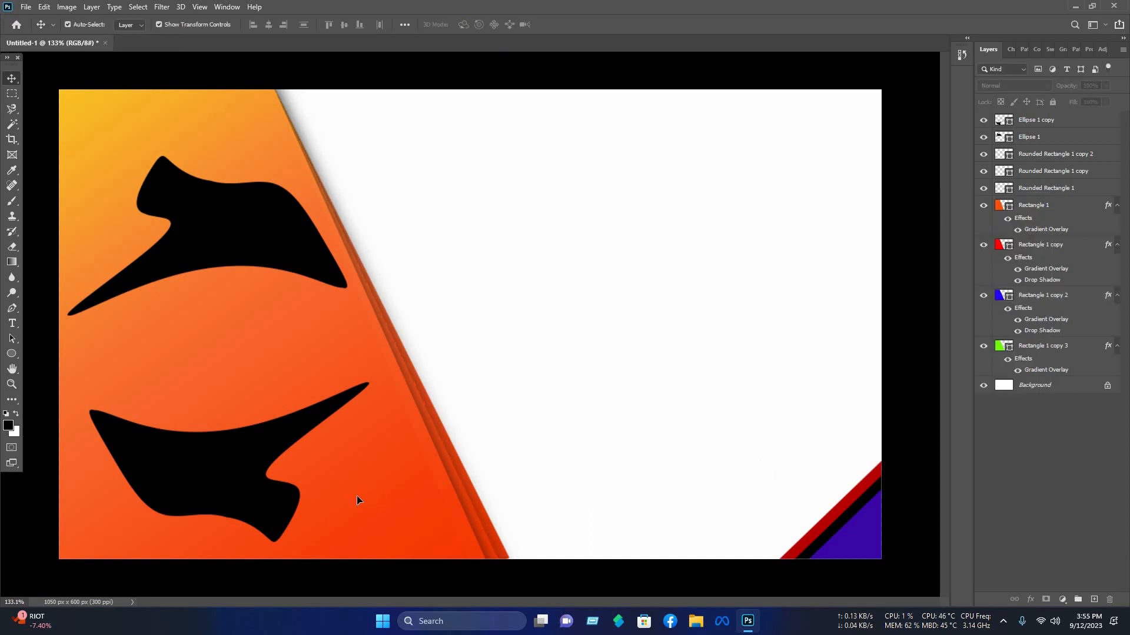
Step: Add a drop shadow to the orange panel layer, adjusting its distance, spread, size and opacity
click(356, 500)
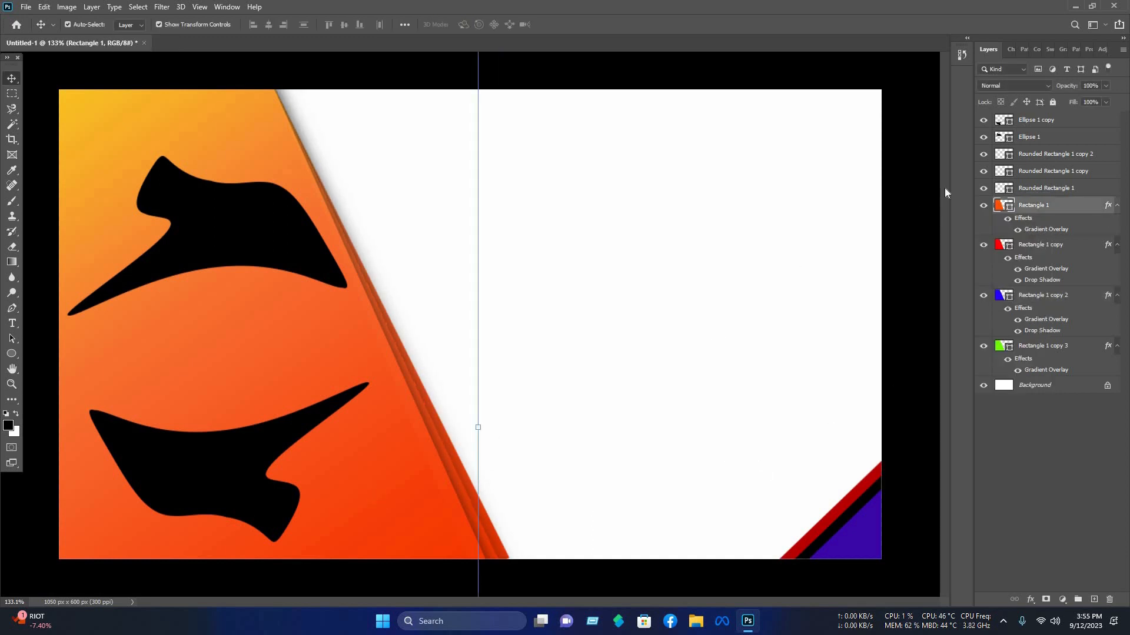
right_click(973, 122)
click(883, 125)
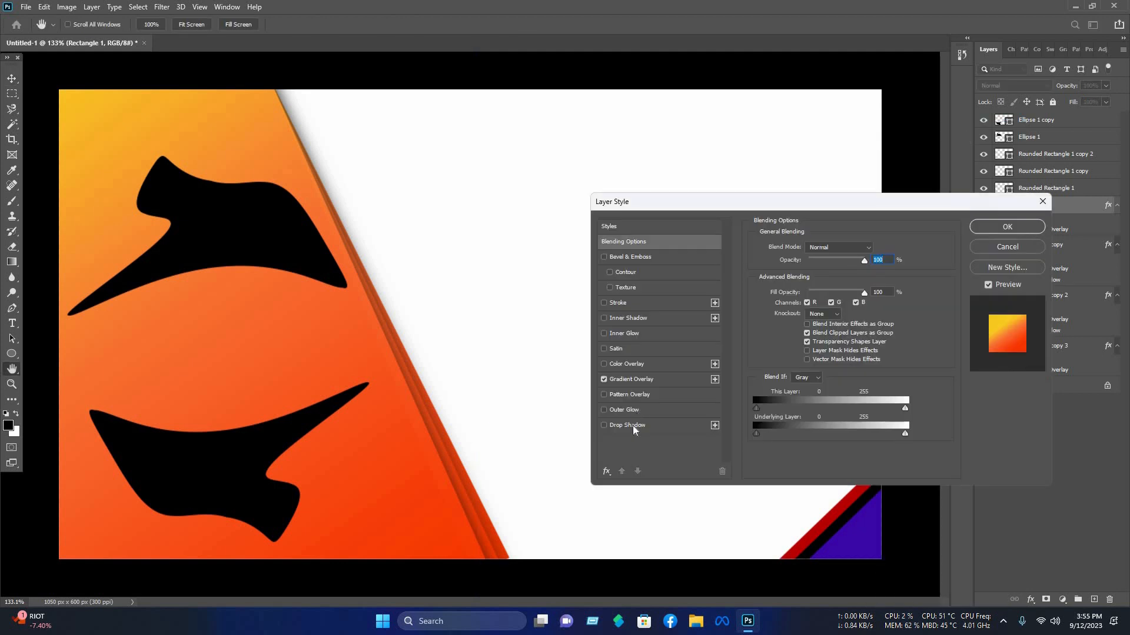
click(627, 425)
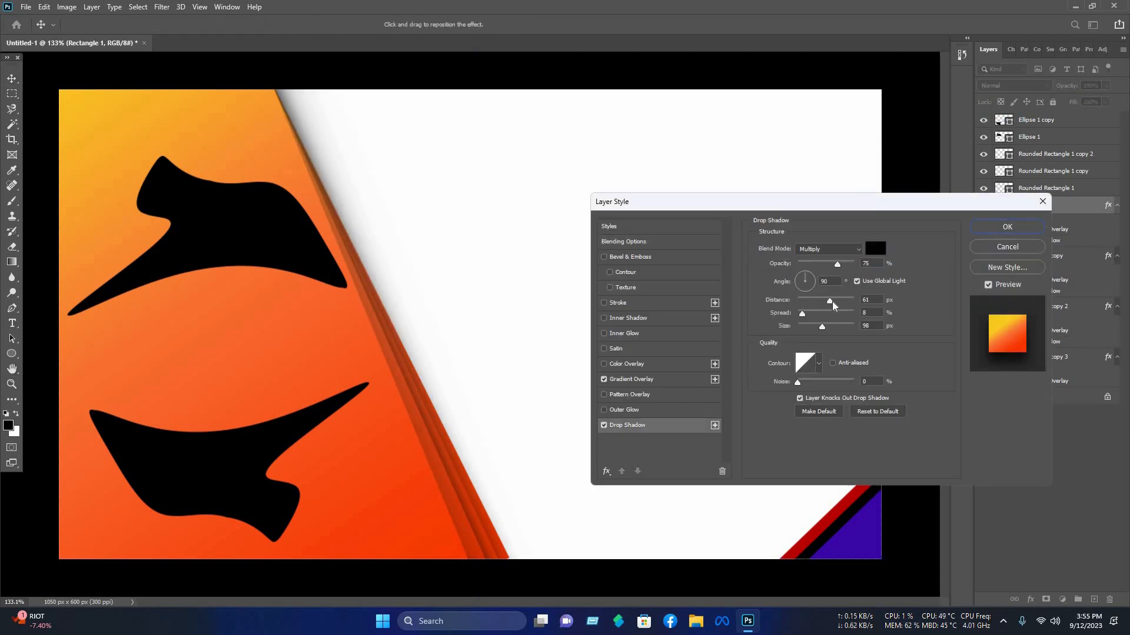
click(825, 300)
click(828, 313)
drag(822, 328, 811, 301)
click(832, 264)
click(813, 327)
click(1007, 226)
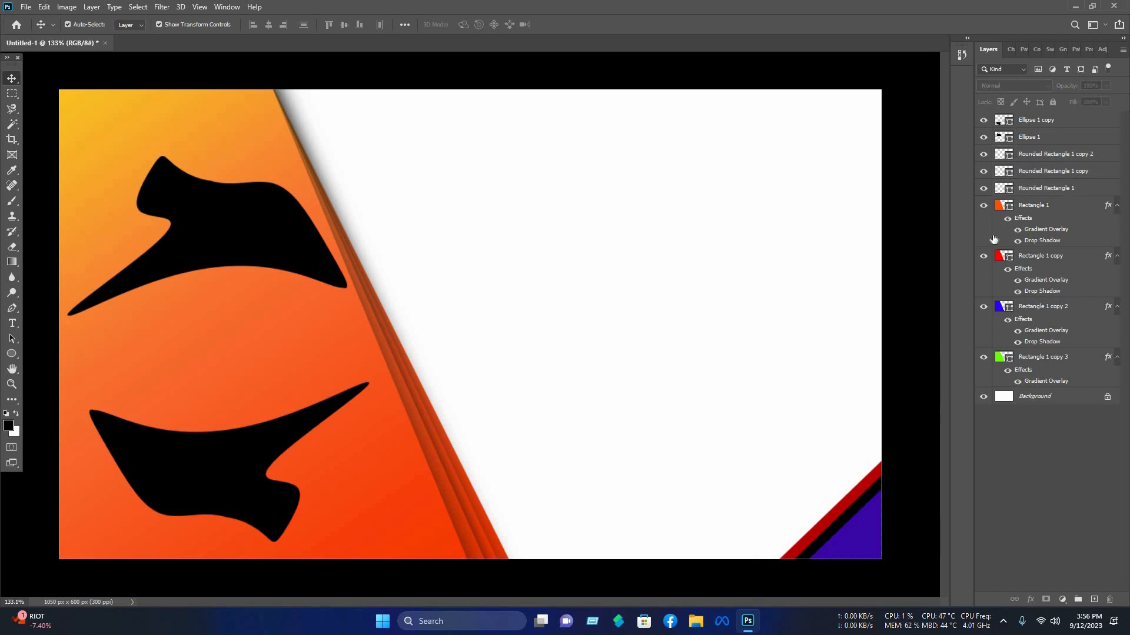
Step: Add a Gradient Overlay to the Rounded Rectangle 1 corner accent and choose the Orange_10 gradient preset
click(1037, 189)
right_click(949, 125)
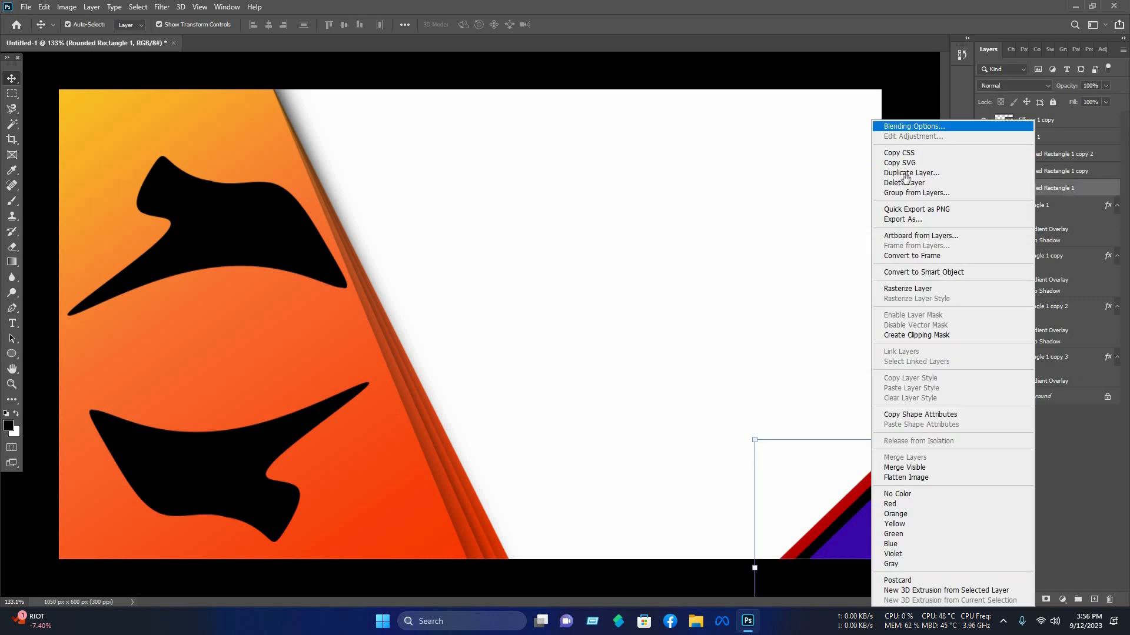
click(949, 125)
click(631, 378)
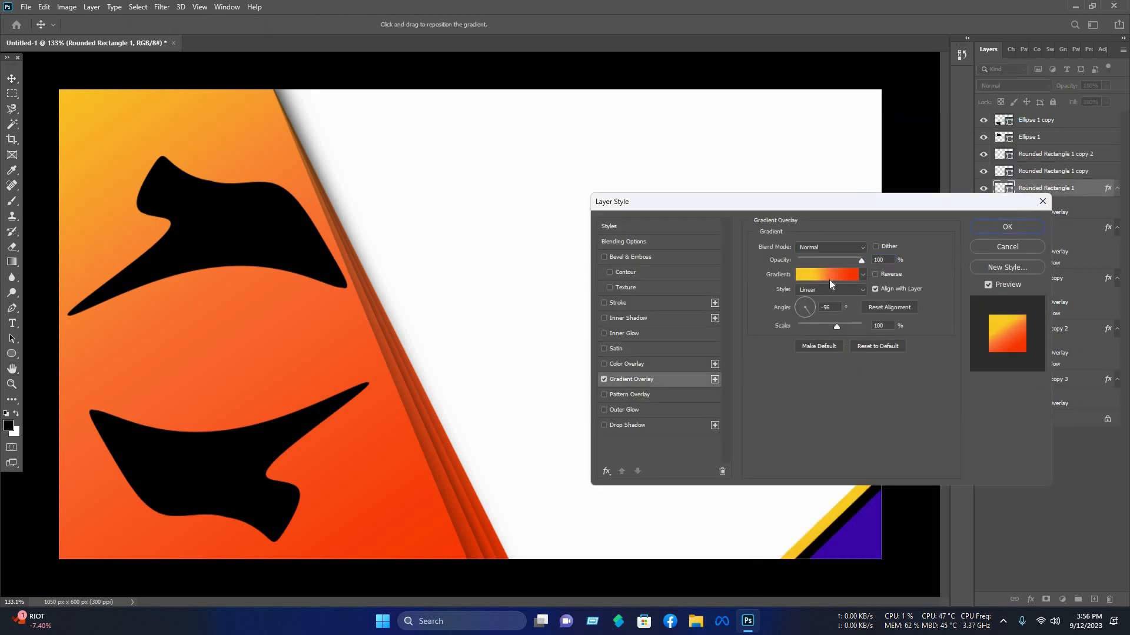
click(811, 274)
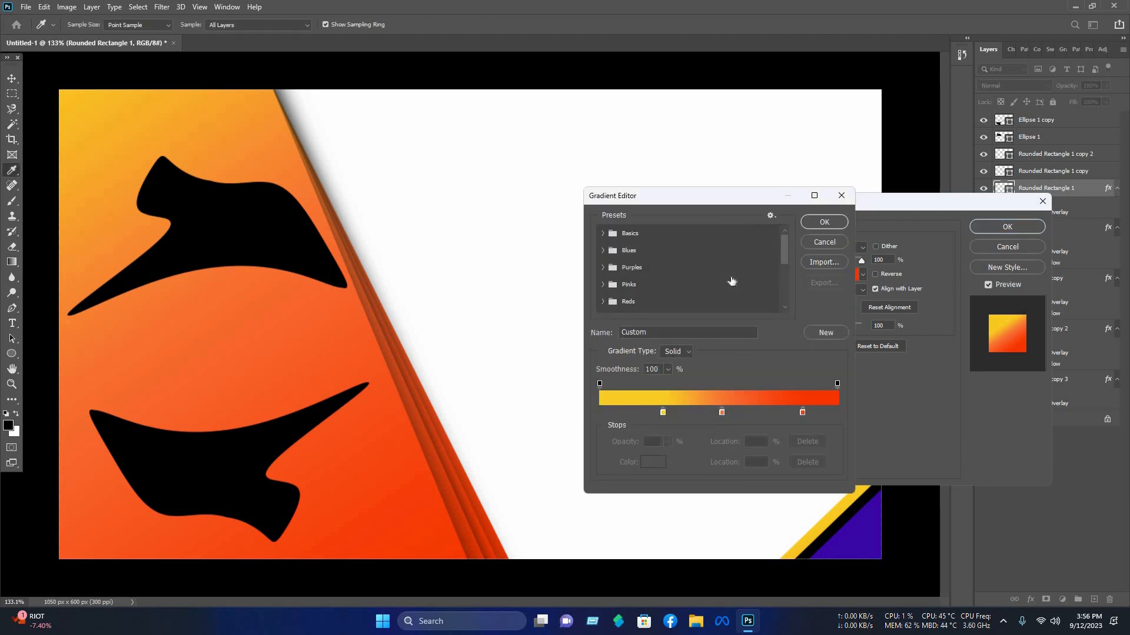
scroll(635, 306, down, 1)
click(603, 300)
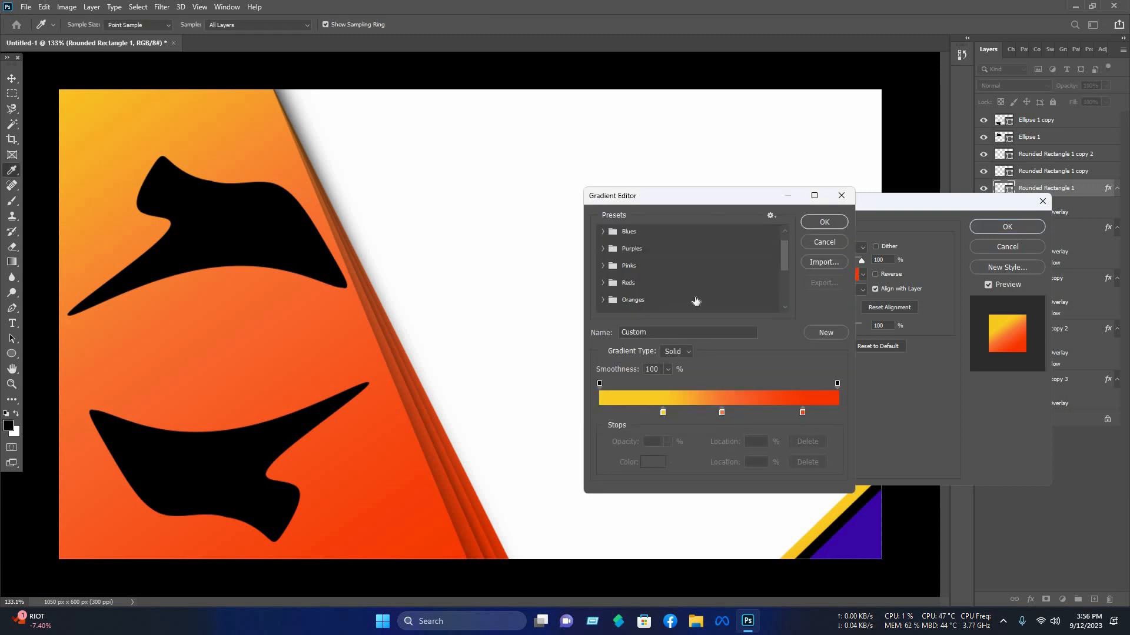
scroll(700, 298, down, 1)
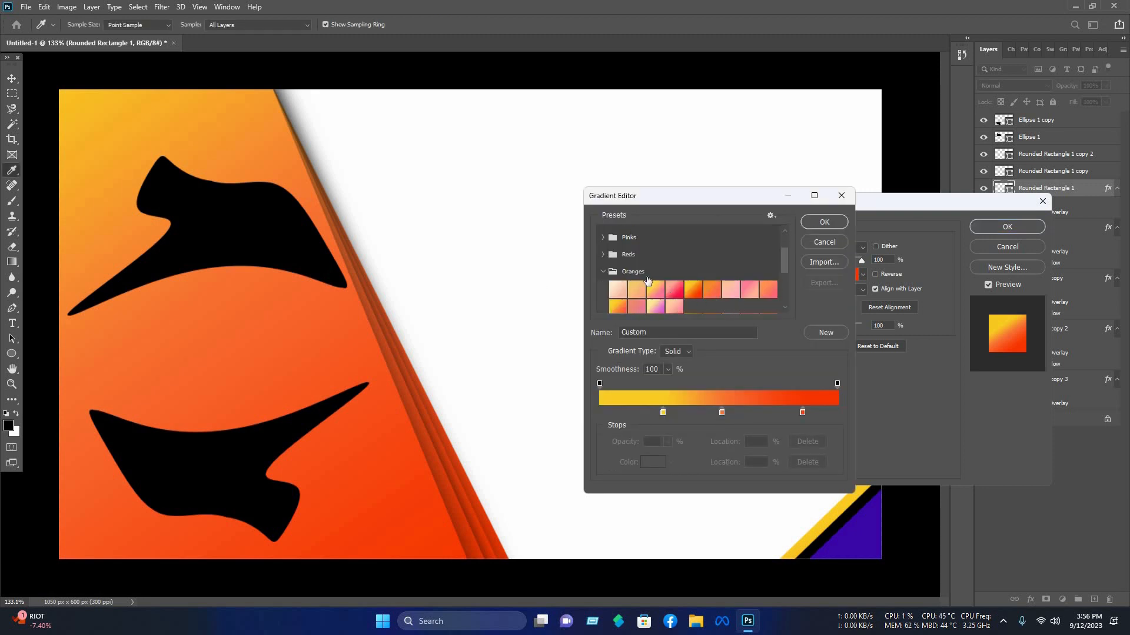
click(618, 307)
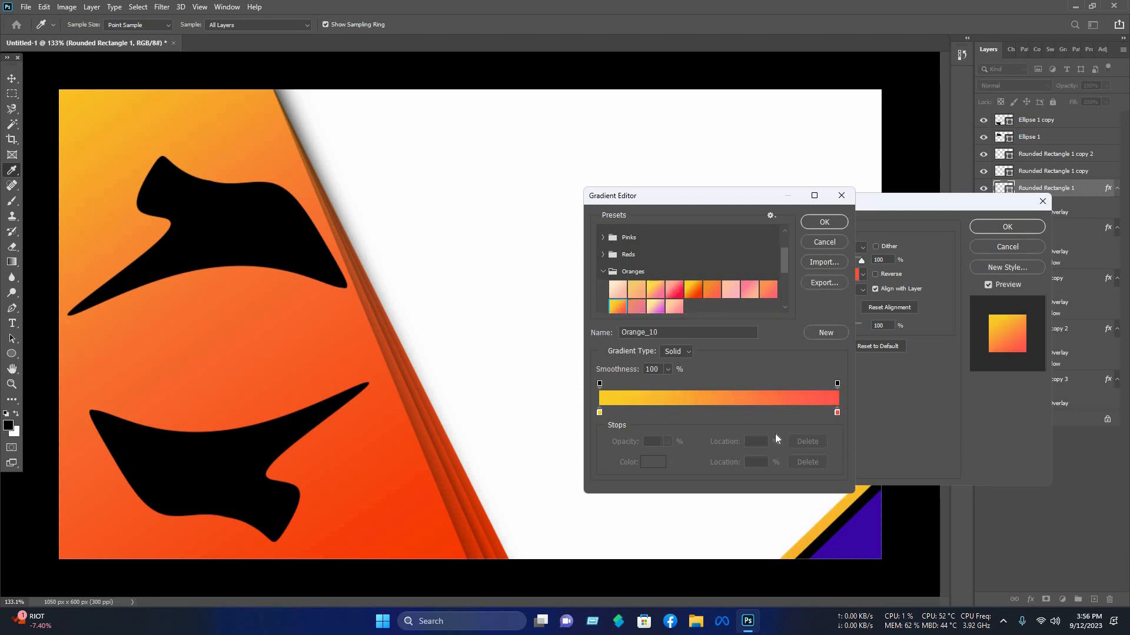
Step: Change the gradient's end stop color to a red-orange
click(653, 462)
mouse_move(844, 316)
mouse_down()
mouse_move(845, 285)
mouse_move(844, 323)
mouse_up()
click(830, 178)
key(Return)
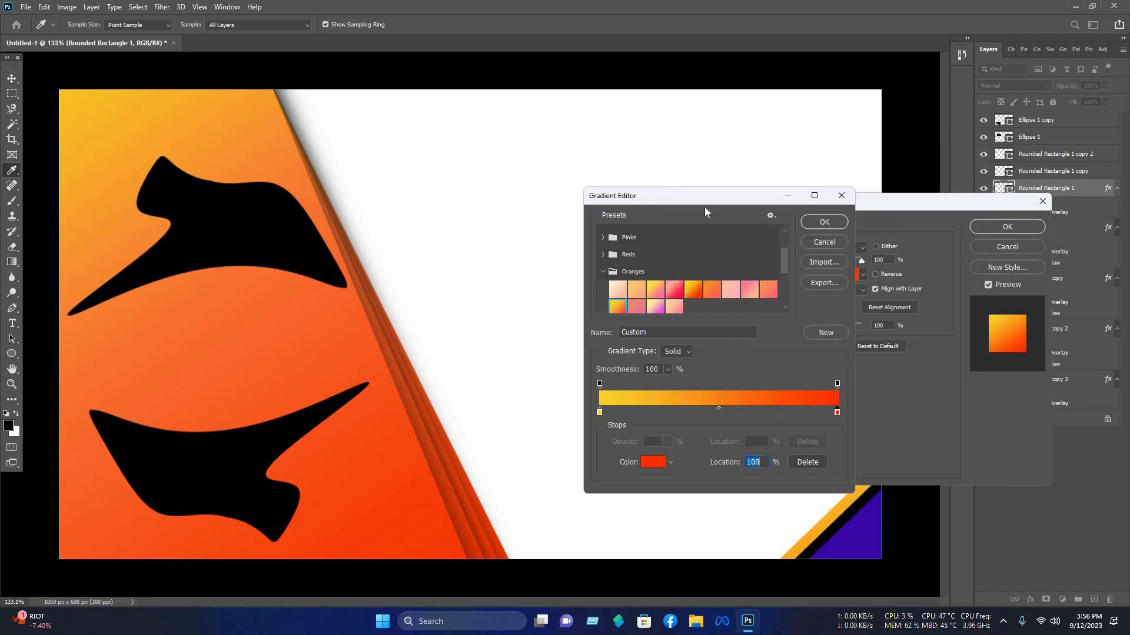
Step: Add a middle gradient stop at 51% and set its color to #cf3dff
click(761, 419)
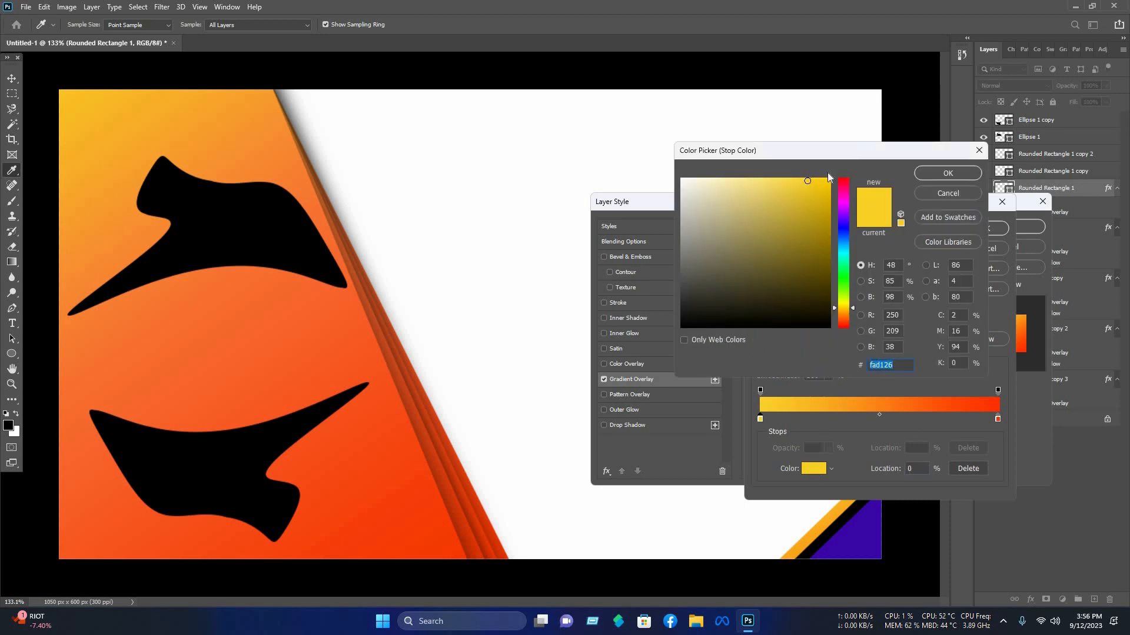
key(Return)
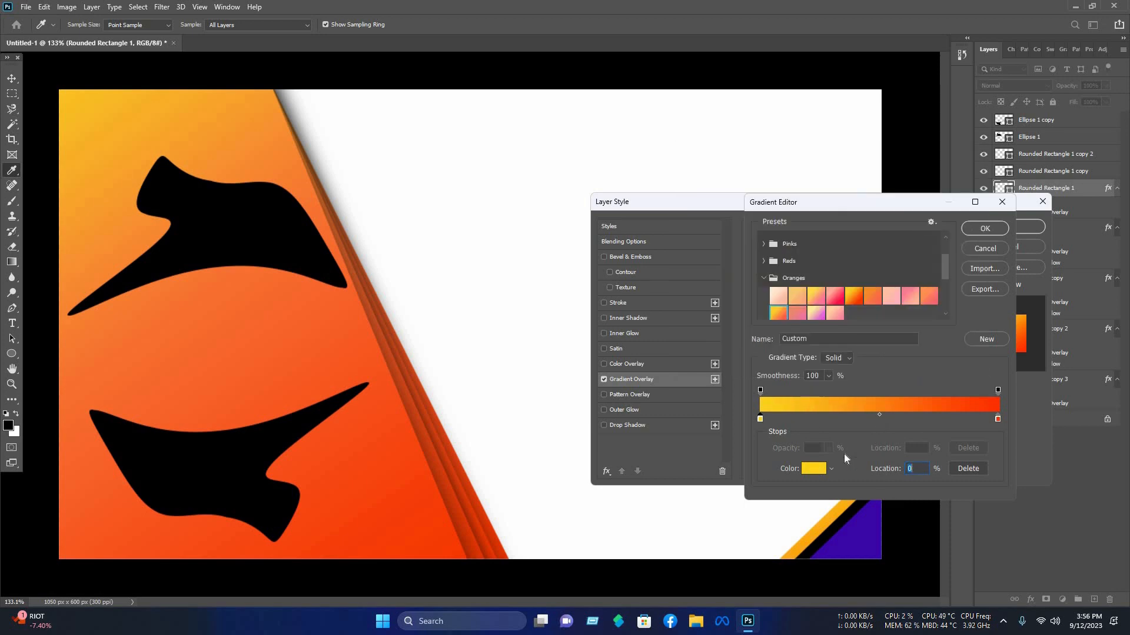
click(822, 473)
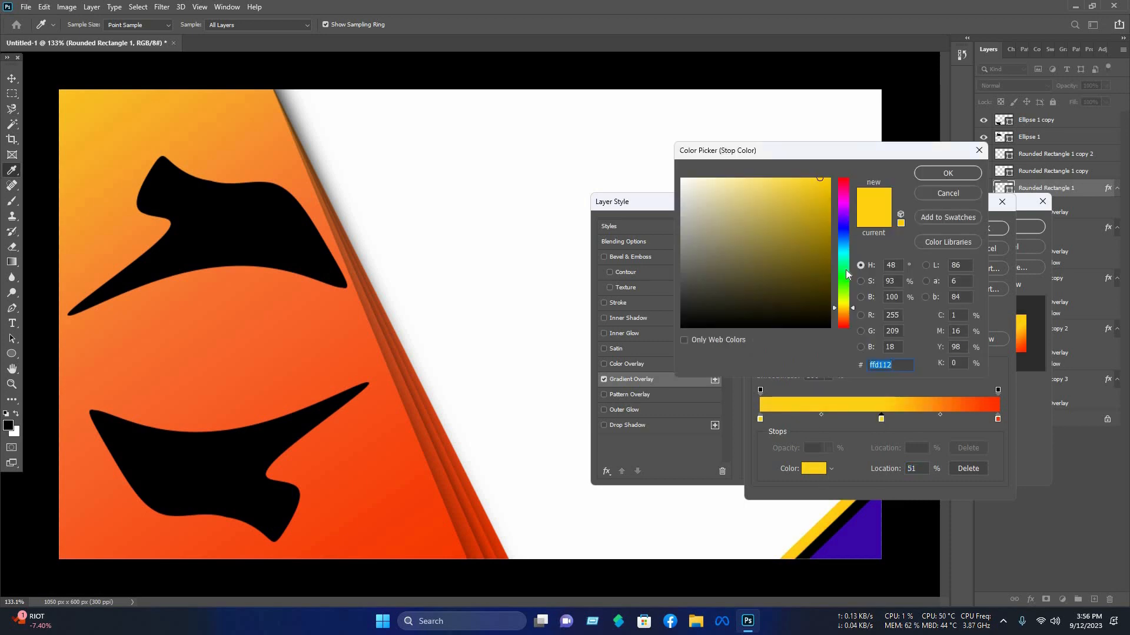
drag(845, 270, 851, 213)
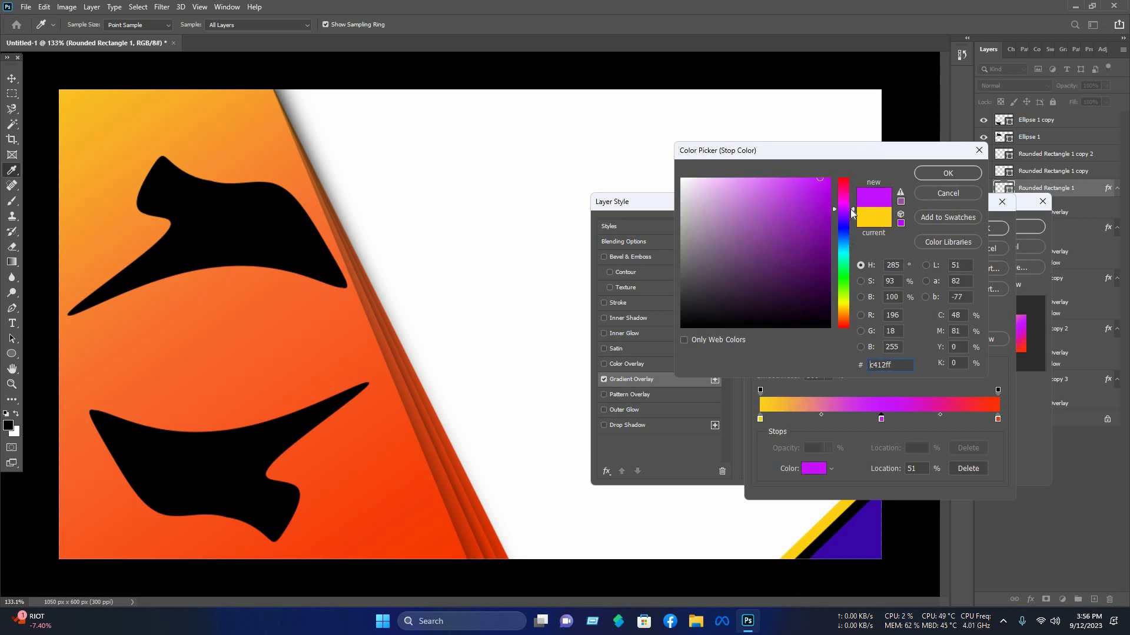
click(830, 211)
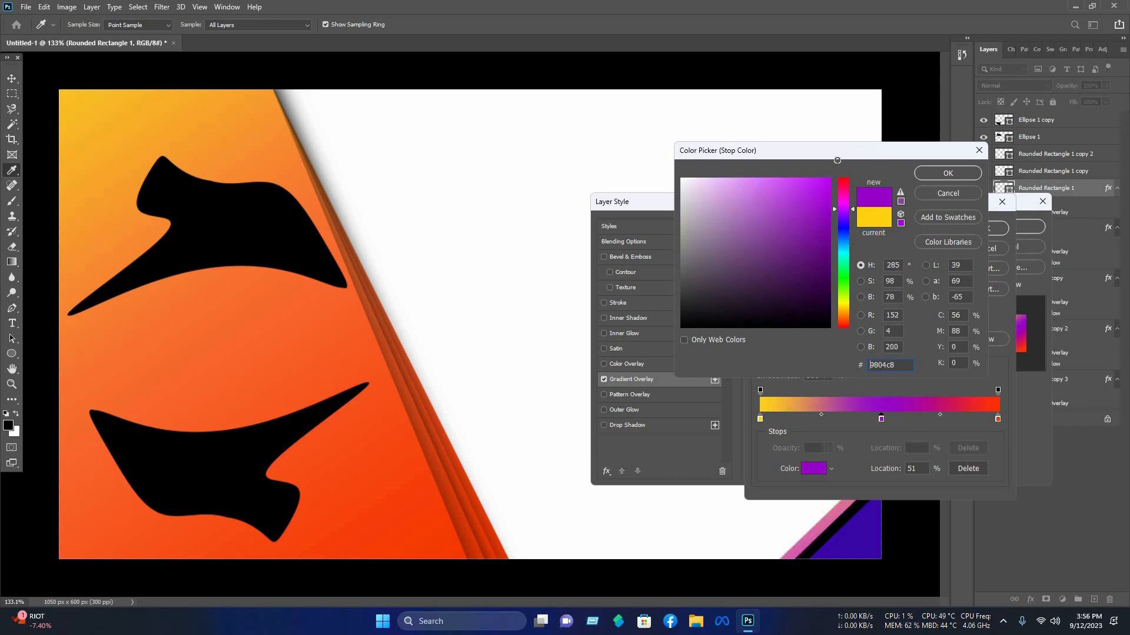
drag(837, 160, 795, 152)
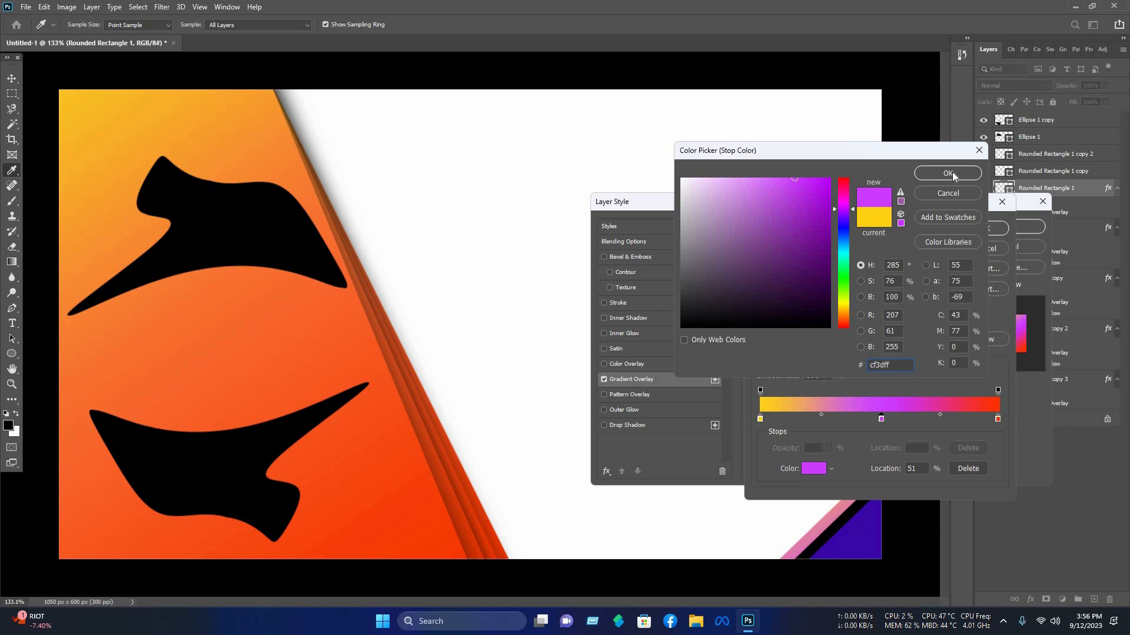
click(954, 174)
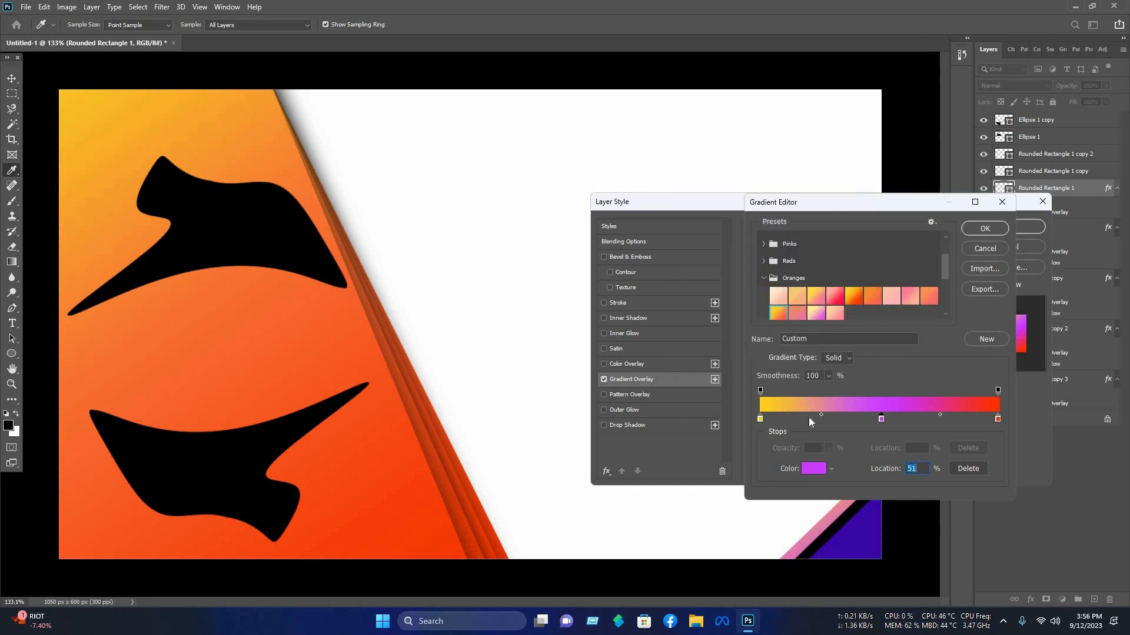
Step: Move the gradient's start stop to 28% and drag the end stop inward, then confirm the gradient
drag(759, 419, 827, 419)
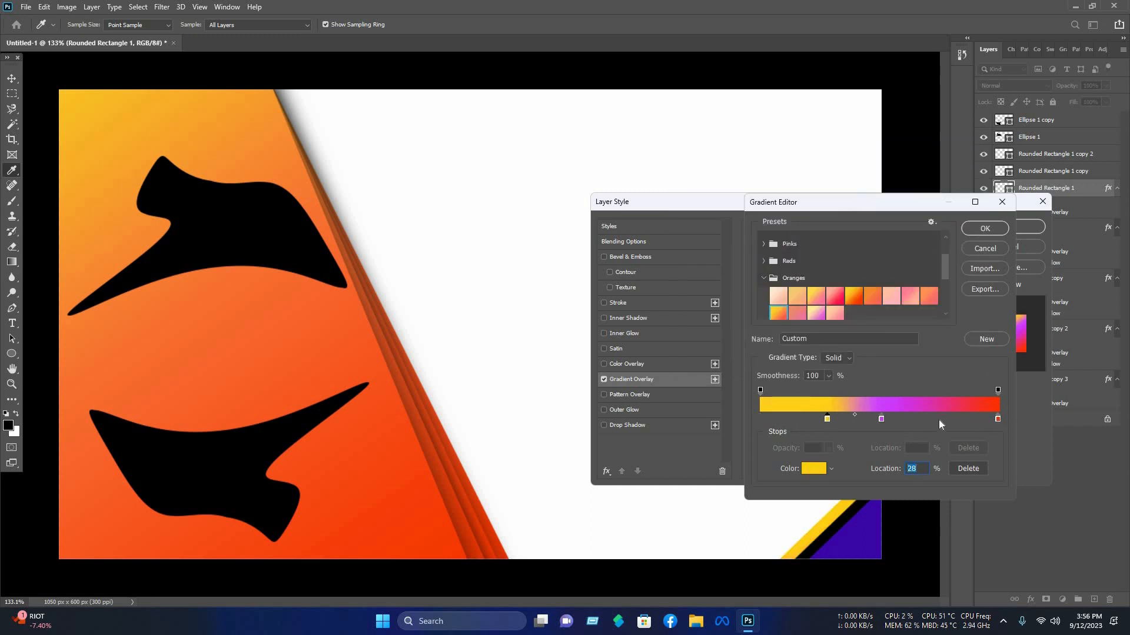
drag(997, 419, 929, 421)
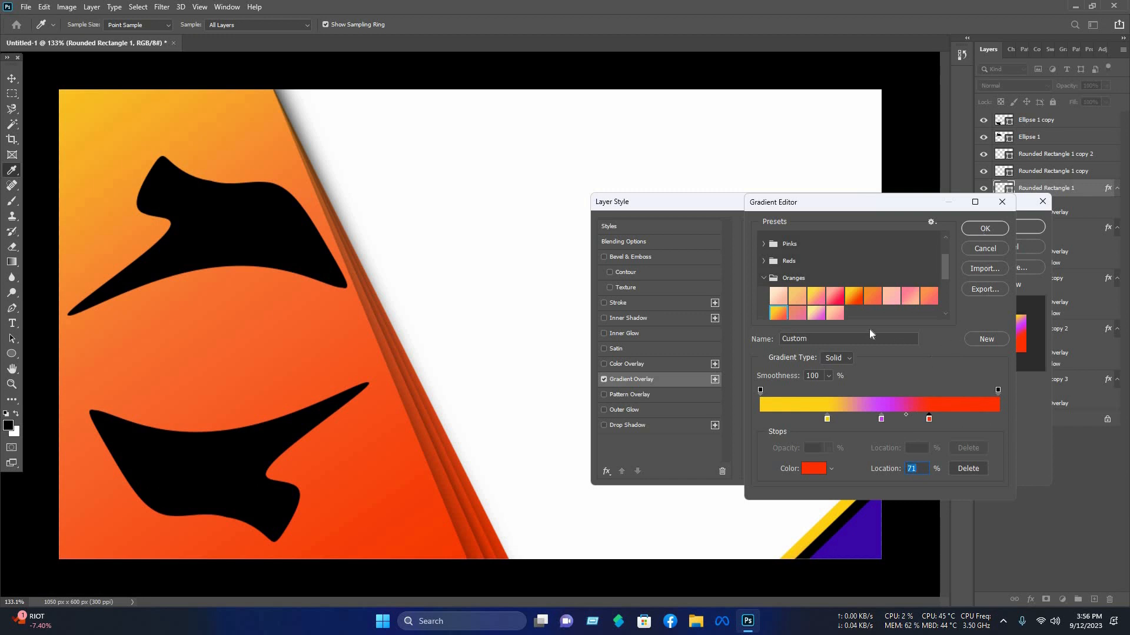
key(Return)
Step: Set the gradient overlay angle to 17° and apply the layer style
drag(814, 313, 819, 315)
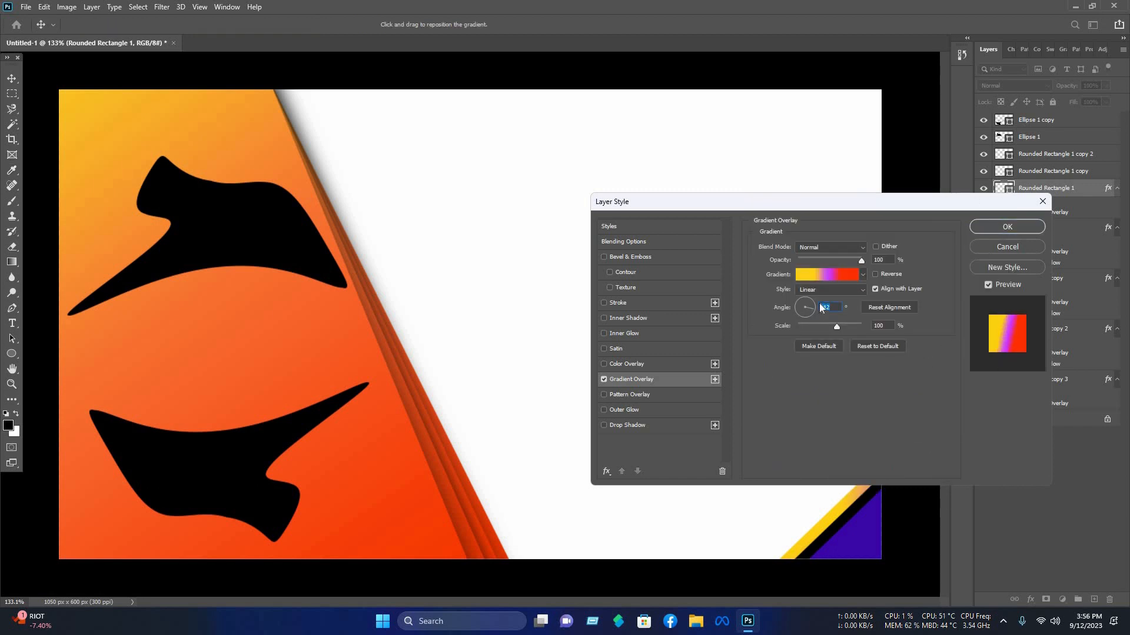
text(17)
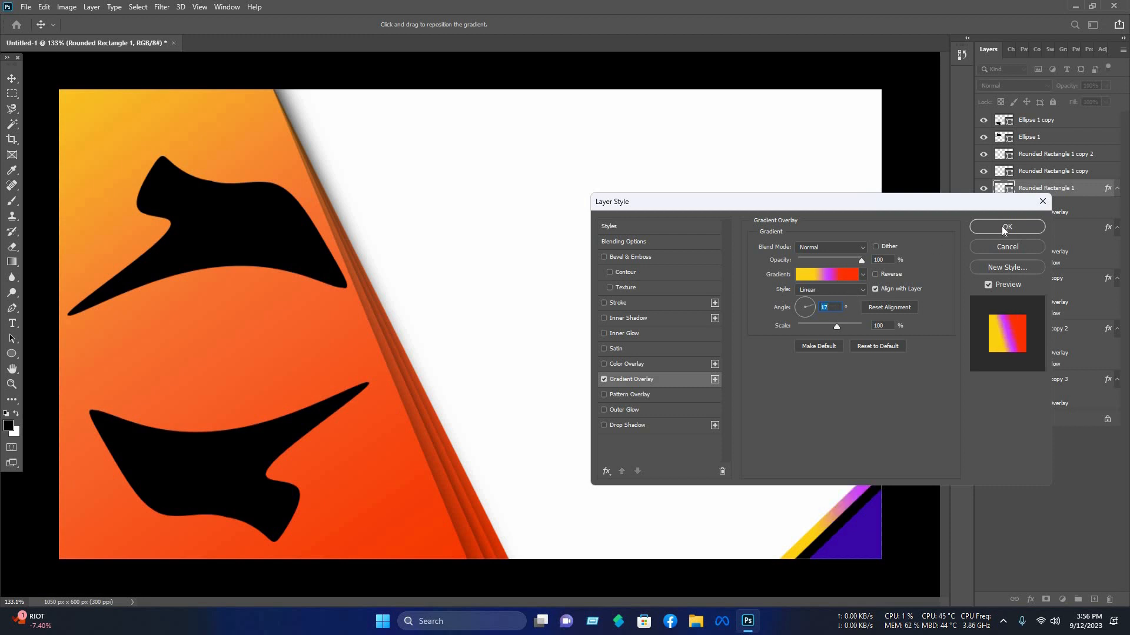
click(1007, 226)
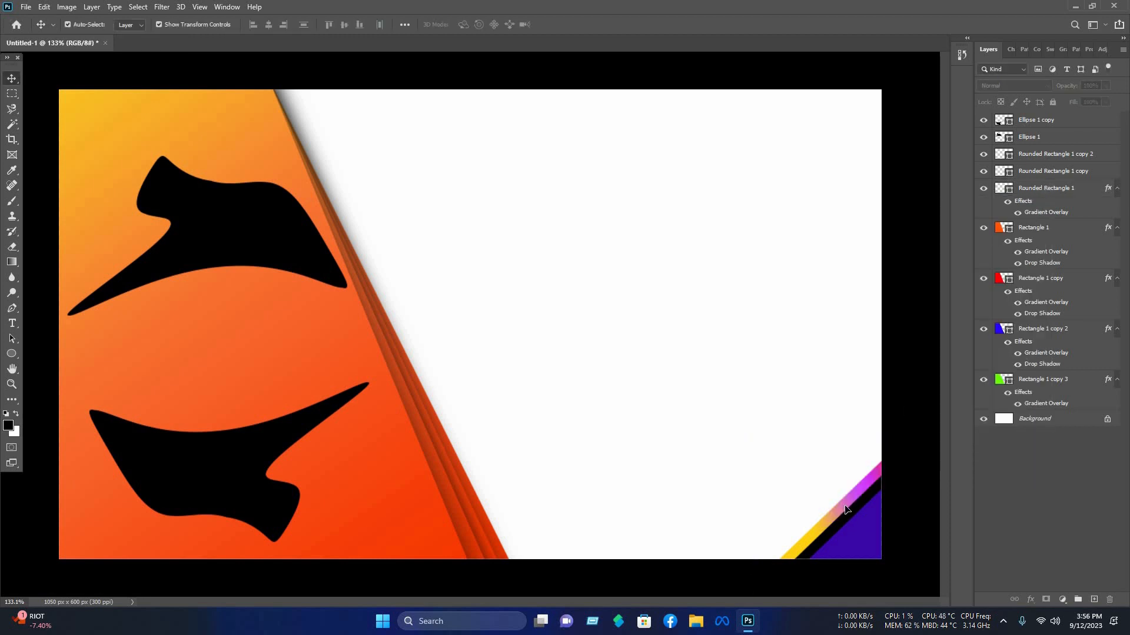
Step: Give Rounded Rectangle 1 copy a Gradient Overlay and a drop shadow with opacity 70%, distance 49, spread 39 and size 73
click(1044, 171)
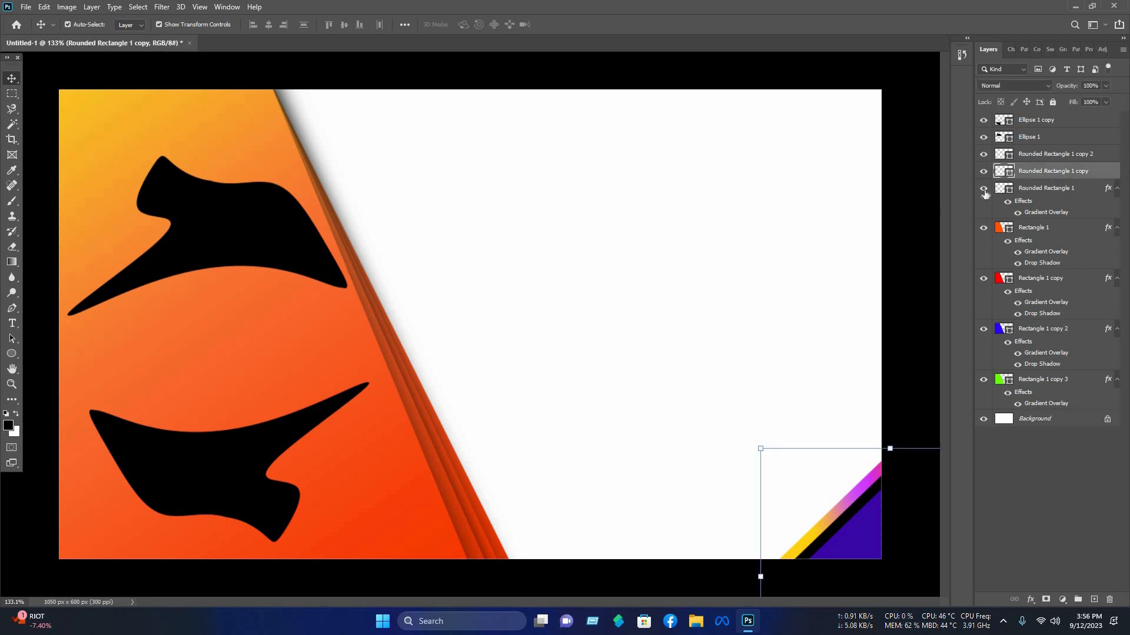
right_click(1043, 171)
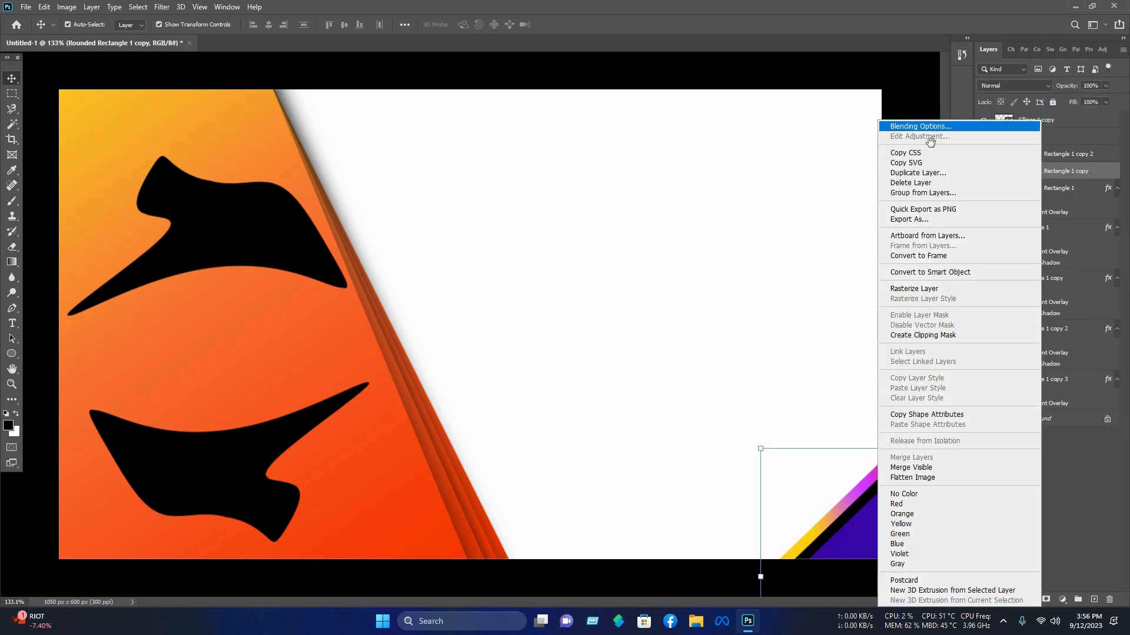
click(866, 301)
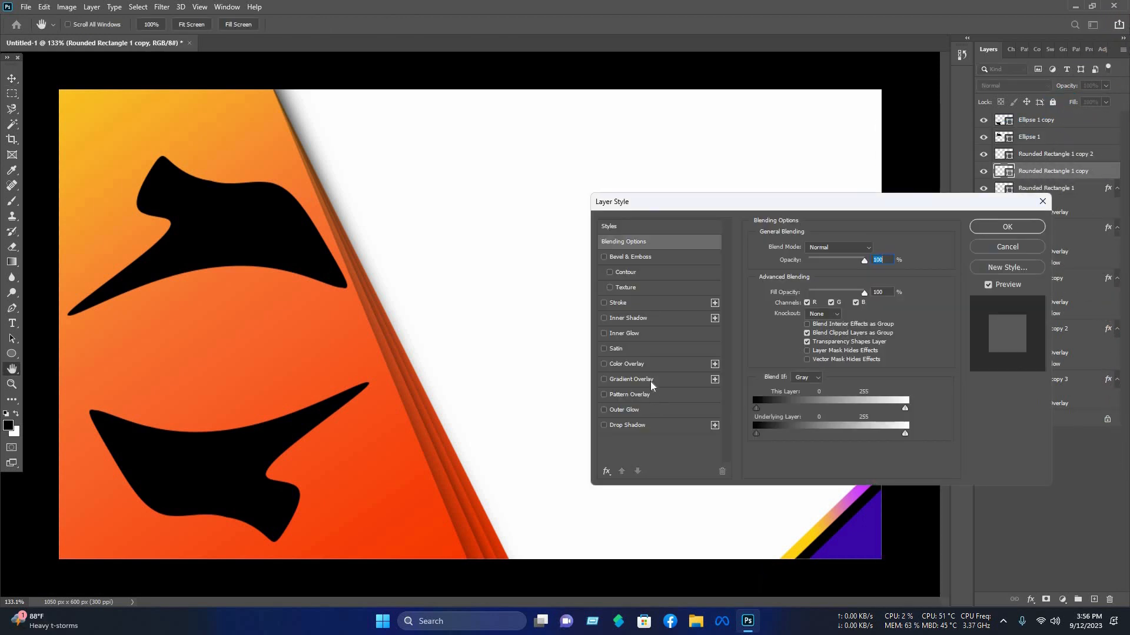
click(649, 380)
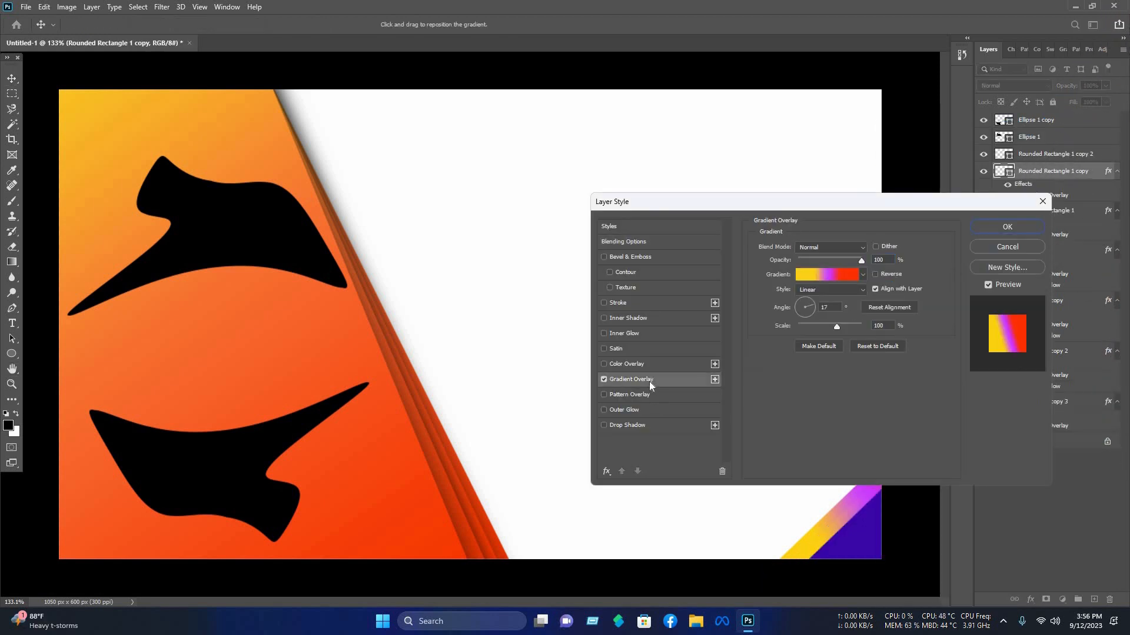
click(639, 426)
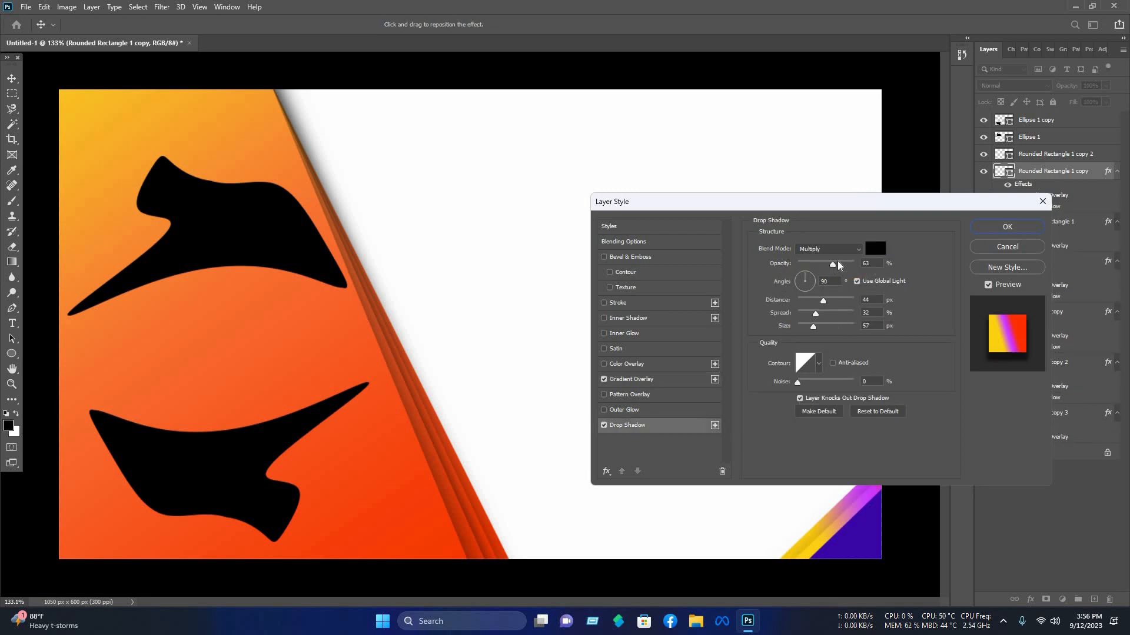
drag(839, 266, 837, 264)
mouse_move(813, 326)
mouse_down()
mouse_move(826, 303)
mouse_move(815, 331)
mouse_up()
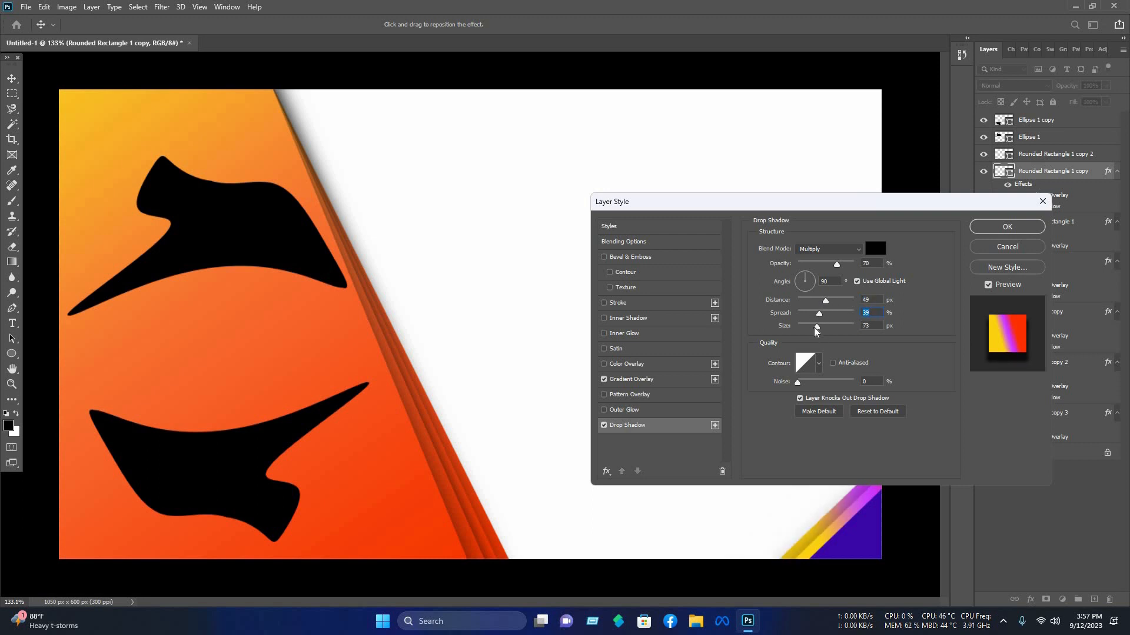
click(1003, 228)
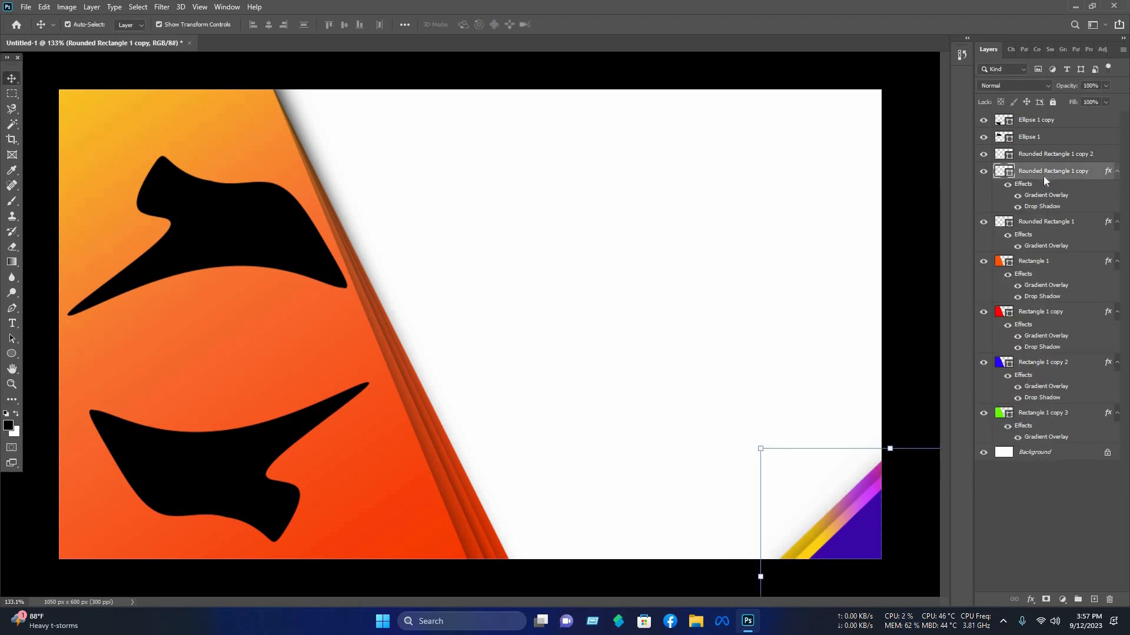
Step: Copy the layer style of Rounded Rectangle 1 copy and paste it onto Rounded Rectangle 1 copy 2
right_click(999, 442)
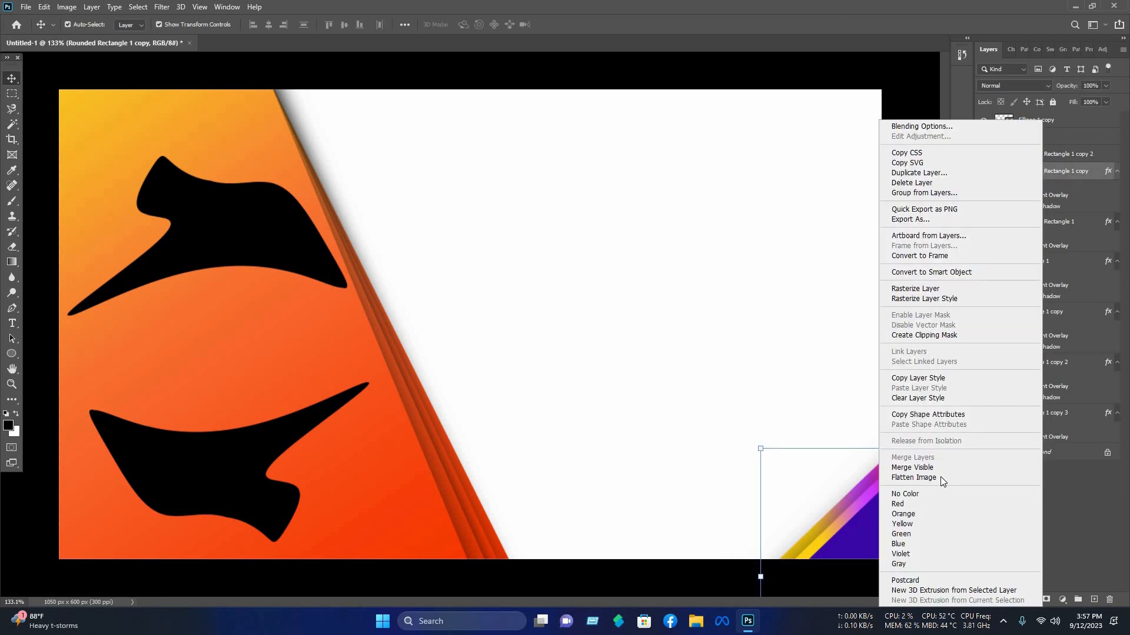
click(939, 380)
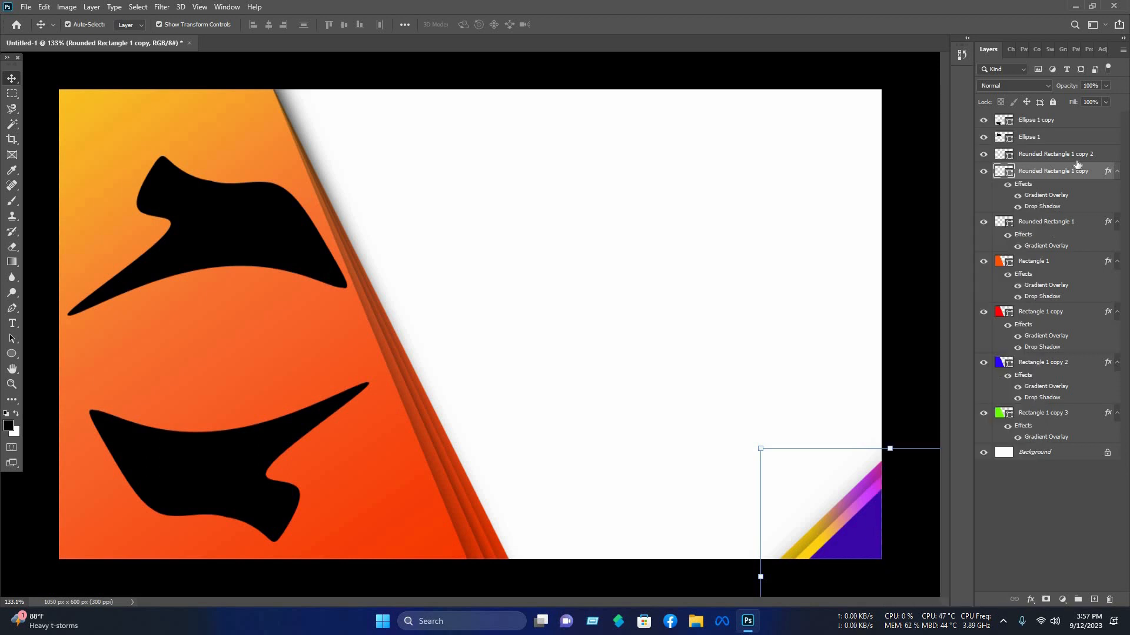
click(1056, 155)
right_click(1055, 154)
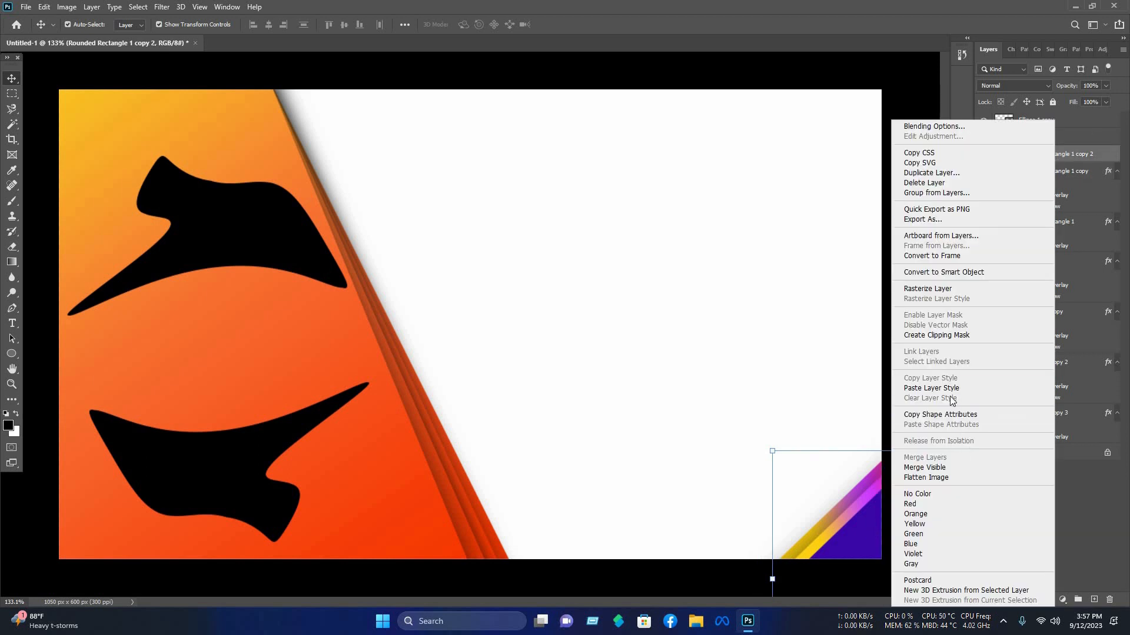
click(920, 388)
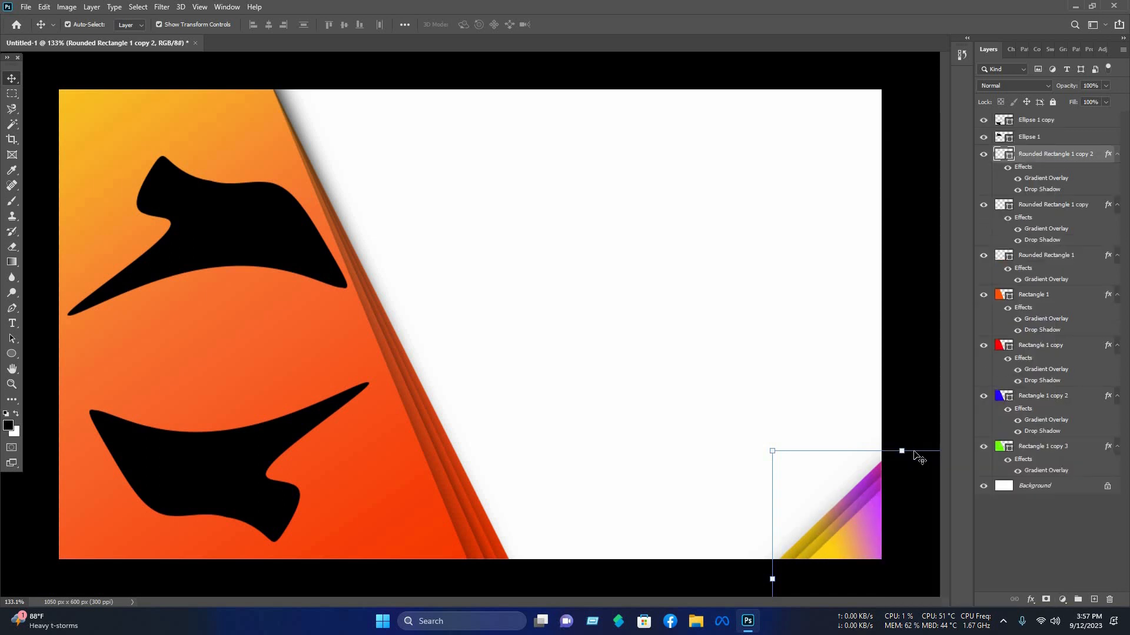
Step: Move the corner accent shapes down and scale them up slightly to about 360 × 349 px
drag(858, 472, 852, 533)
drag(752, 438, 747, 435)
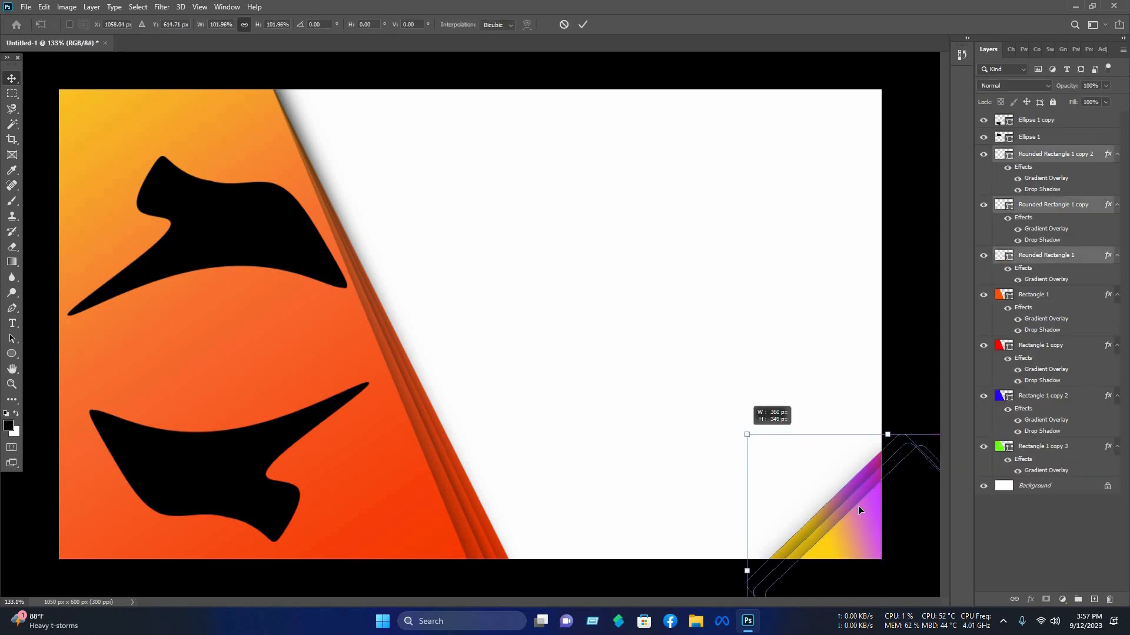
click(858, 312)
Step: Add a Gradient Overlay to Ellipse 1 and choose a gradient preset from the Oranges folder
click(1051, 133)
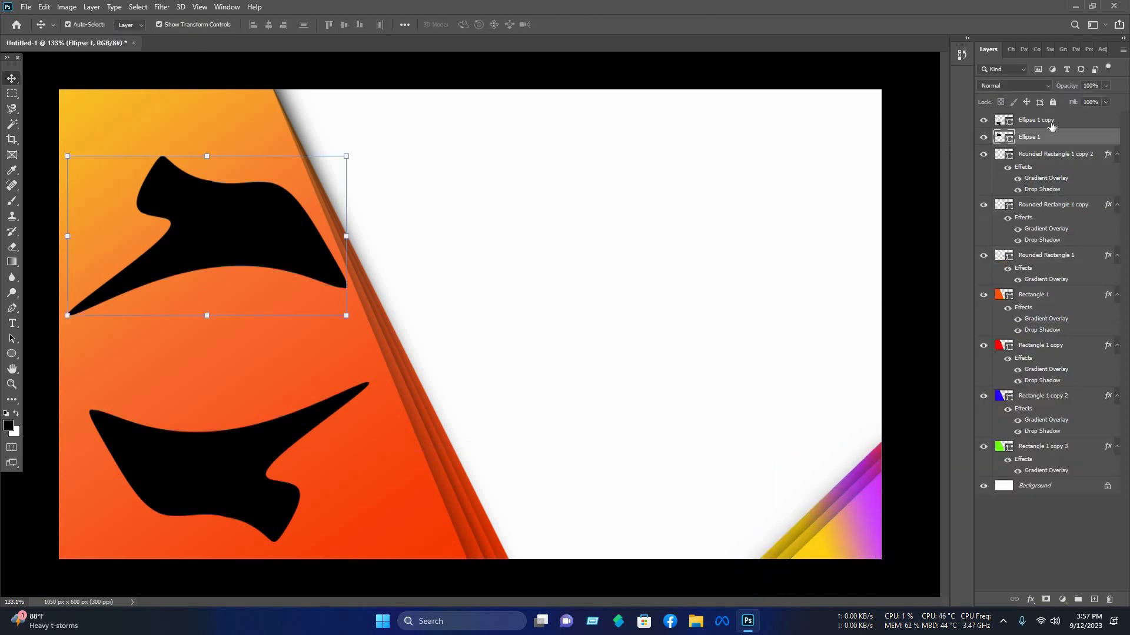
right_click(987, 125)
click(909, 120)
click(632, 380)
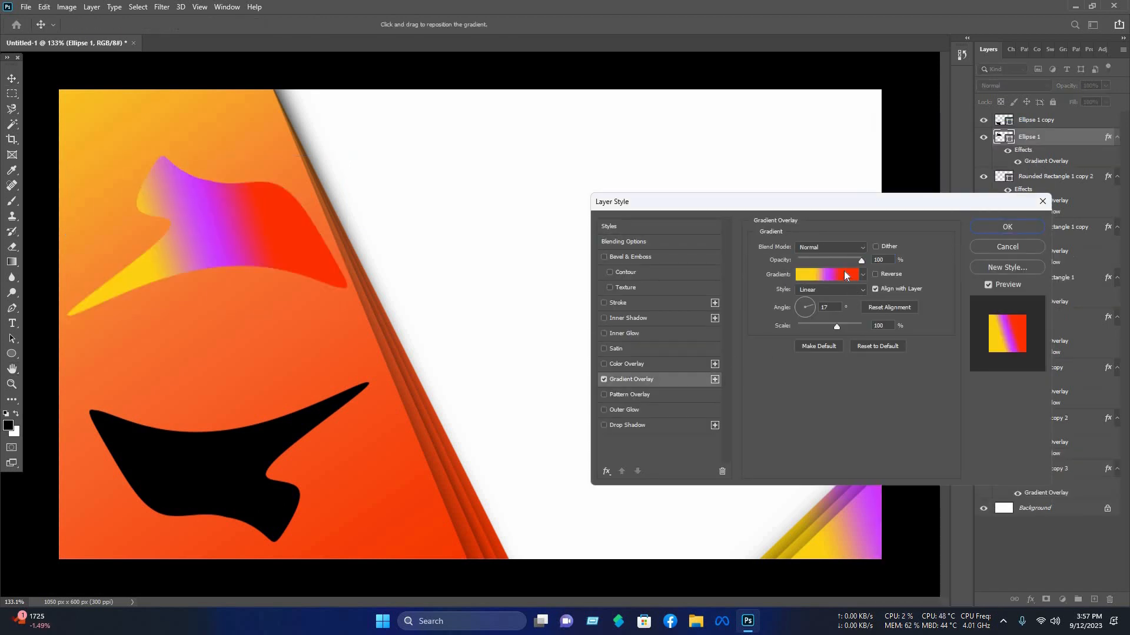
click(844, 273)
scroll(758, 291, down, 2)
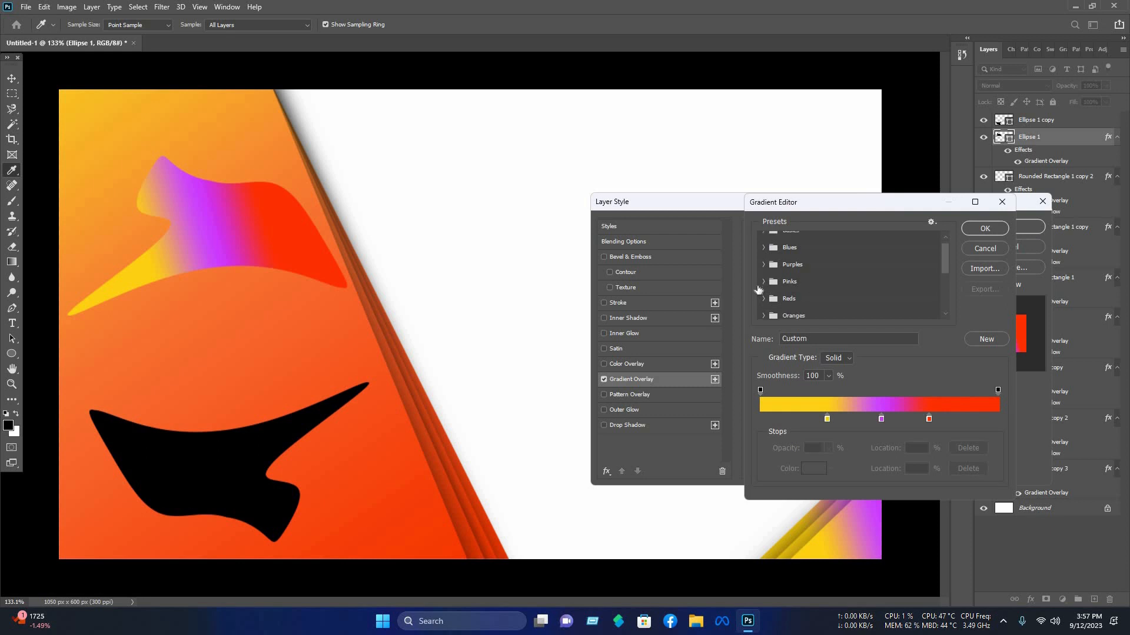
scroll(767, 297, down, 1)
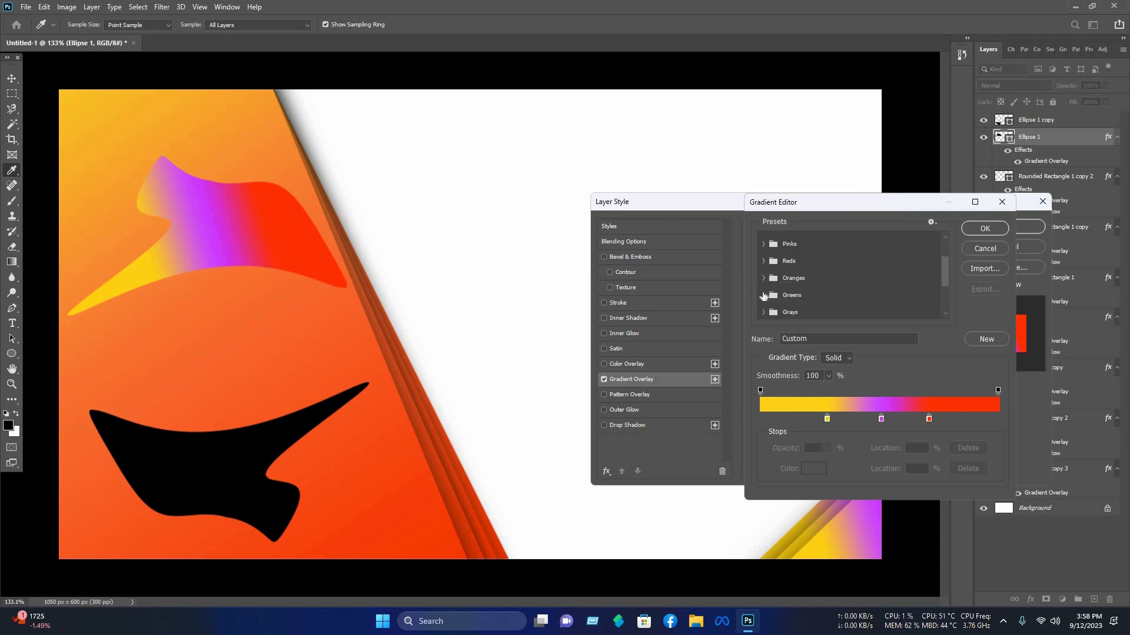
click(764, 277)
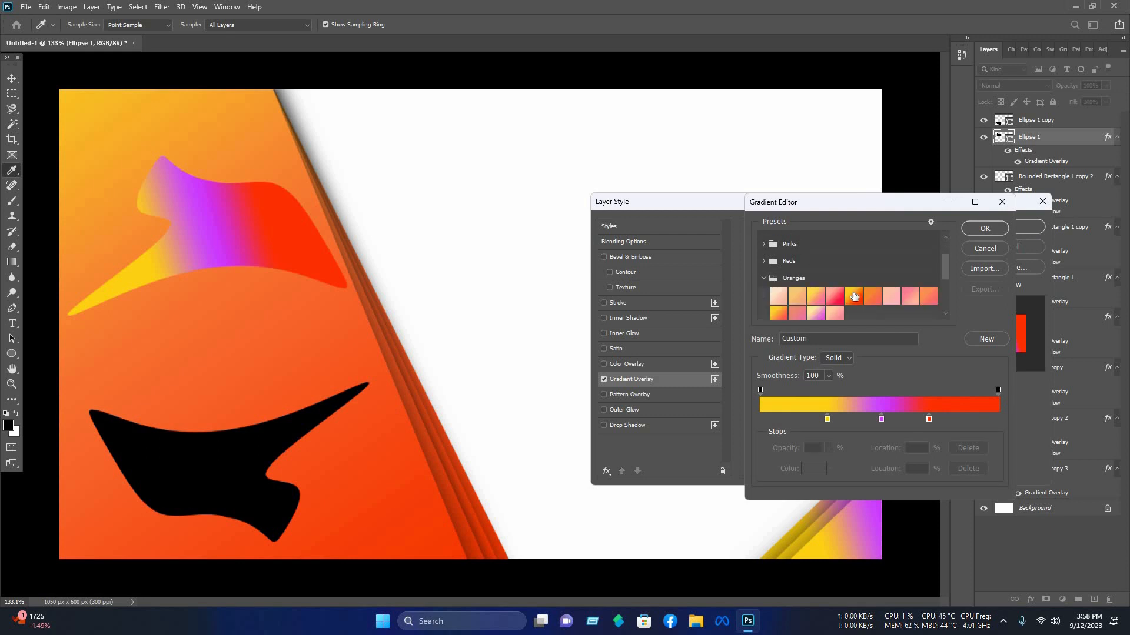
click(854, 296)
Step: Lighten the gradient's start stop color to a pale yellow
click(759, 419)
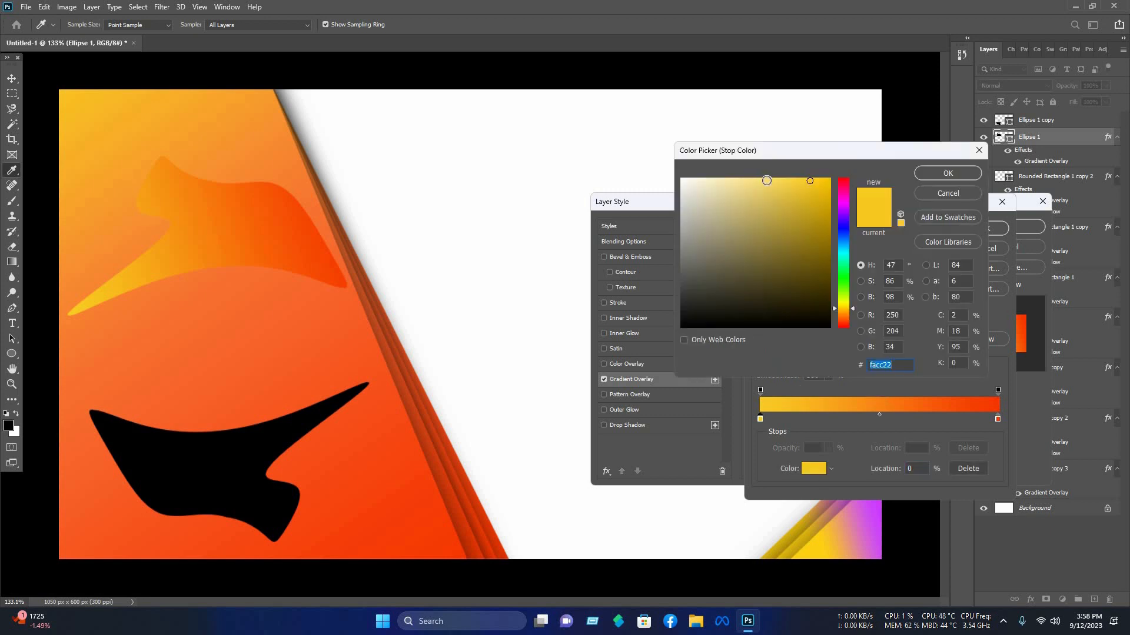
click(766, 180)
key(Return)
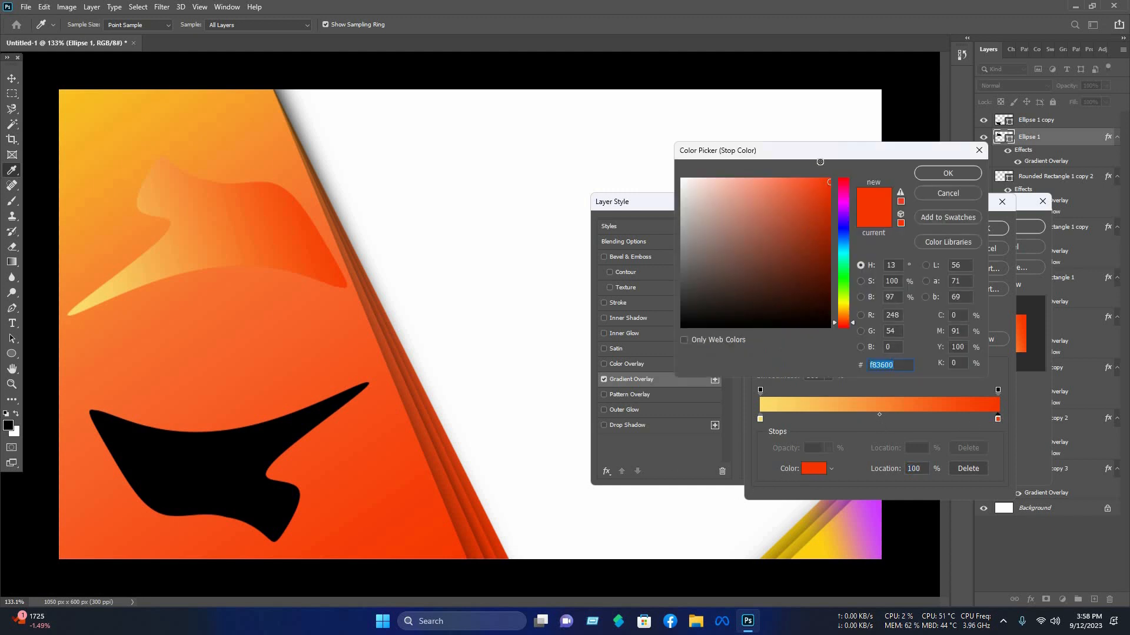
click(940, 175)
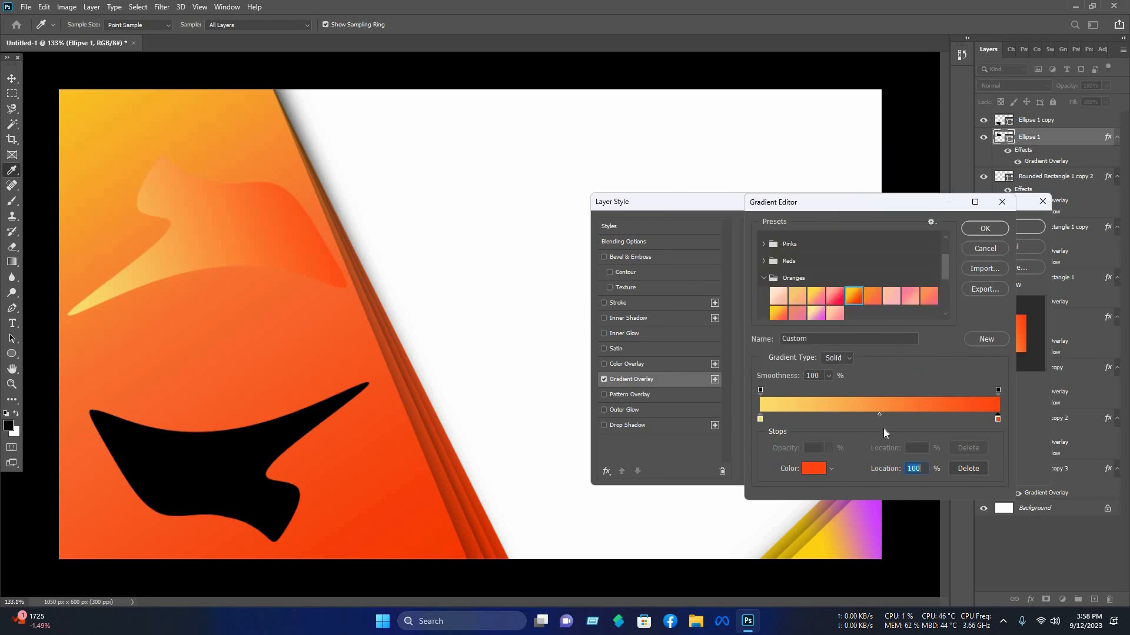
Step: Move the red stop to 50% and set its color to #ff3800
text(50)
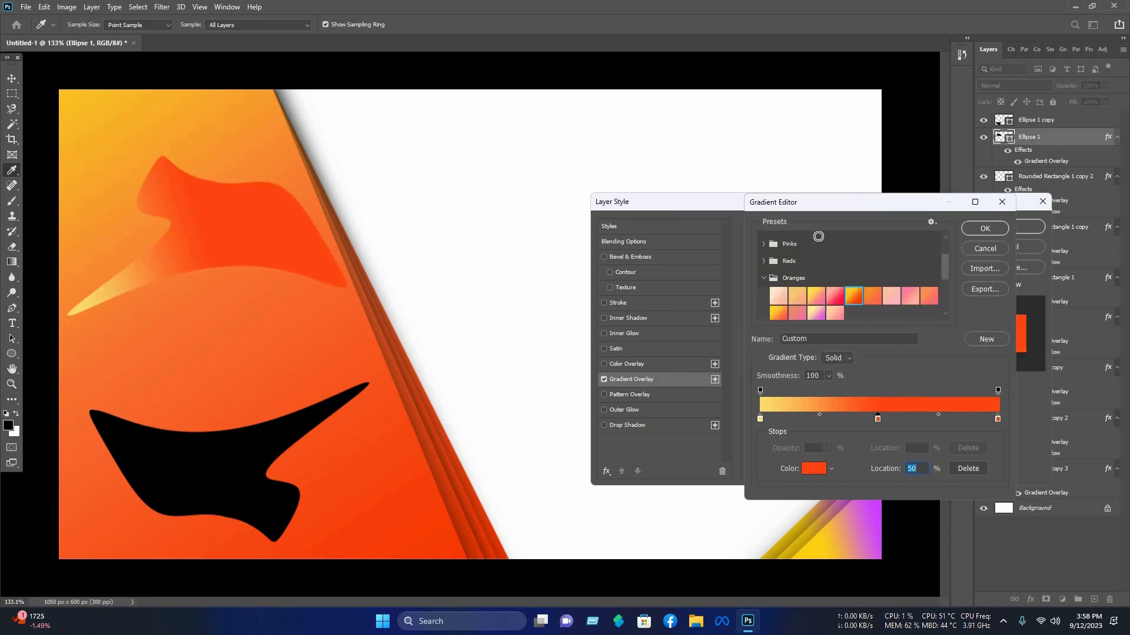
click(783, 174)
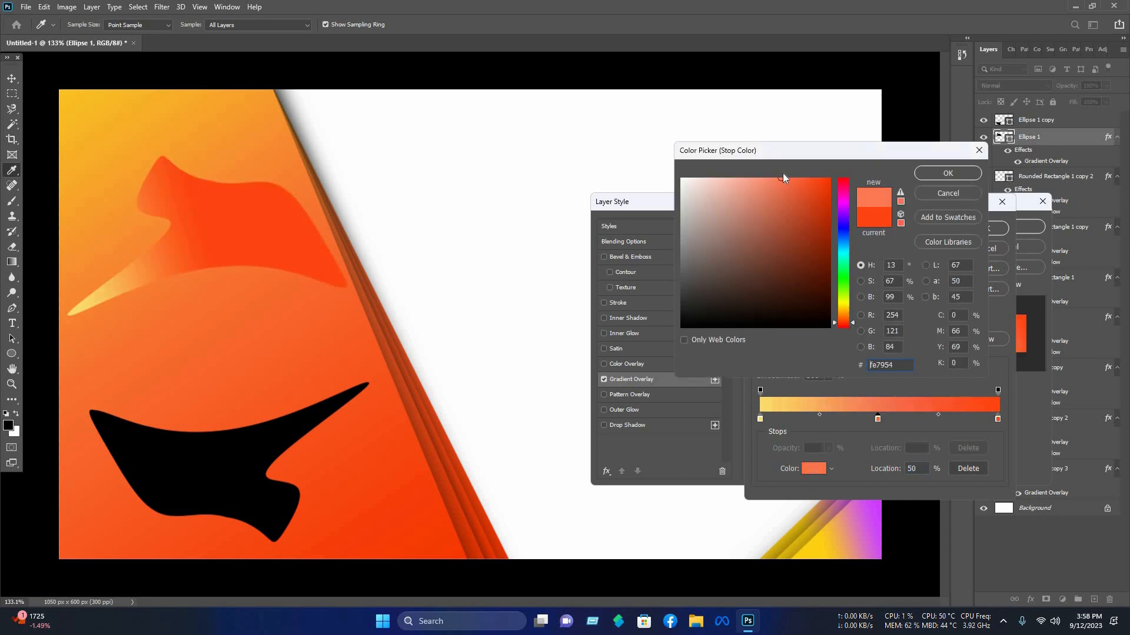
drag(782, 176, 902, 160)
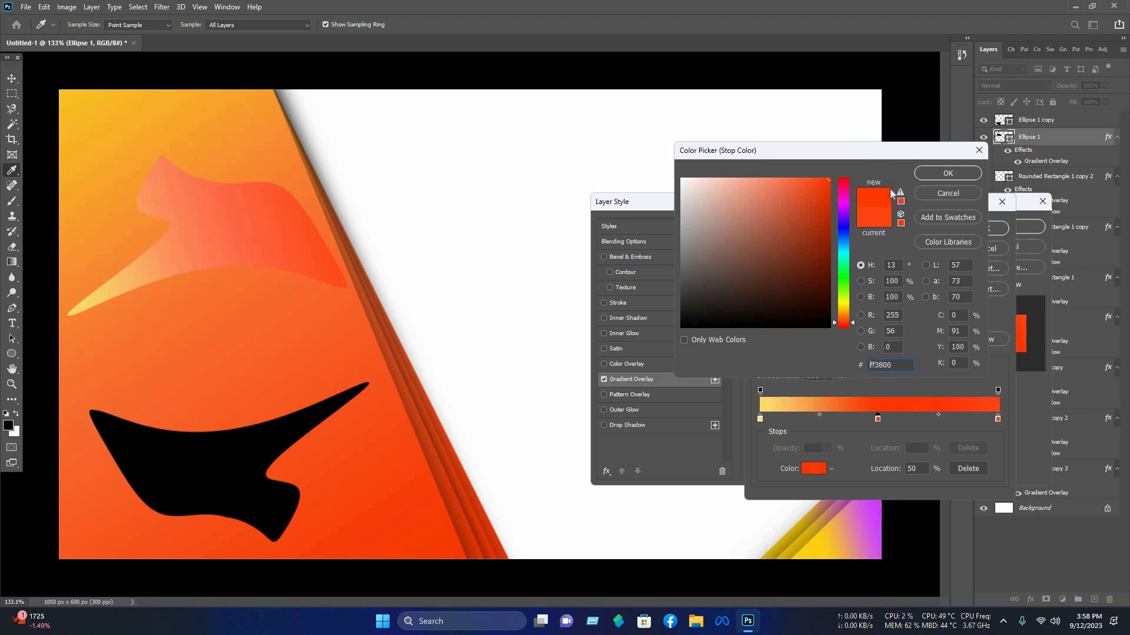
key(Return)
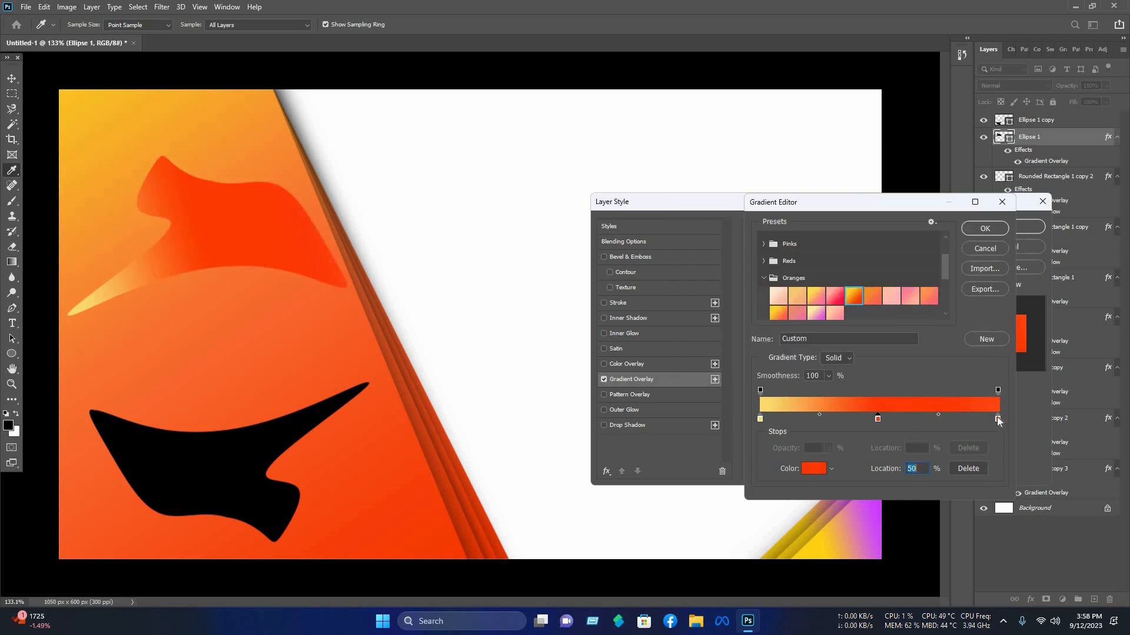
Step: Move the end stop to 91%, set its color to #fe6940, and apply the gradient overlay
drag(997, 420, 977, 422)
click(809, 469)
drag(801, 178, 779, 177)
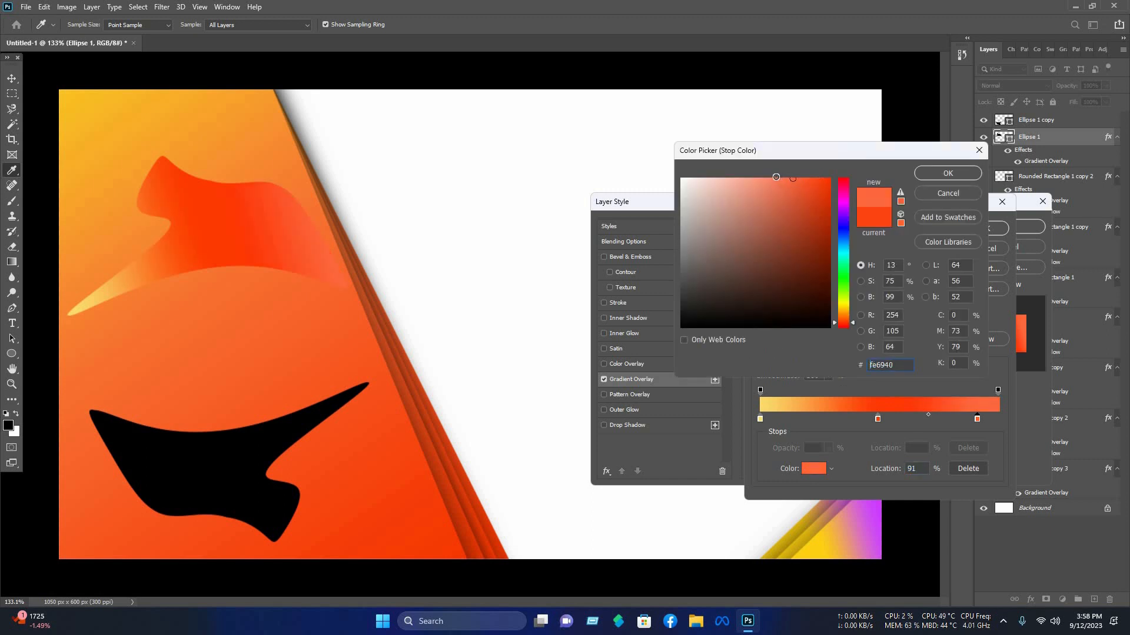
click(948, 173)
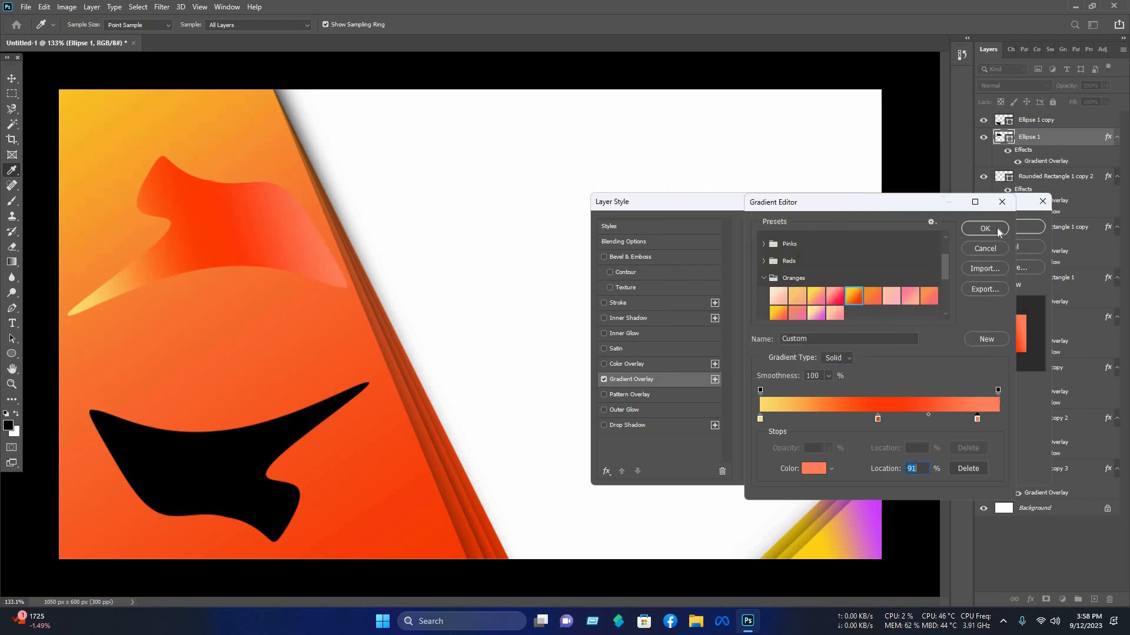
click(1000, 232)
click(1018, 227)
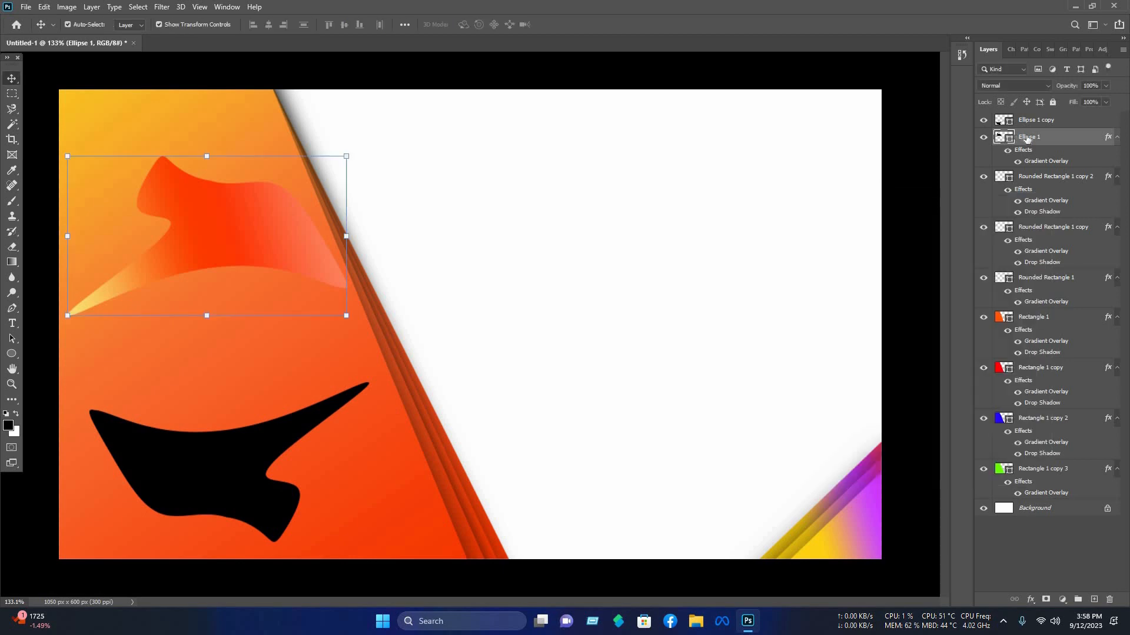
Step: Copy Ellipse 1's layer style and paste it onto Ellipse 1 copy
right_click(1028, 139)
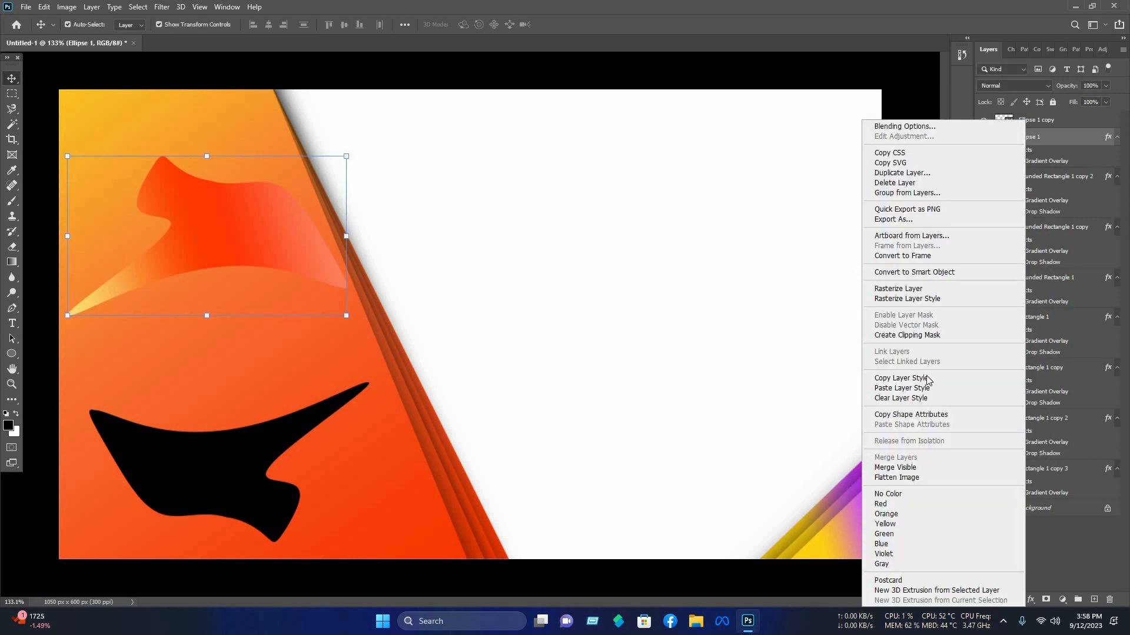
click(326, 456)
click(1038, 122)
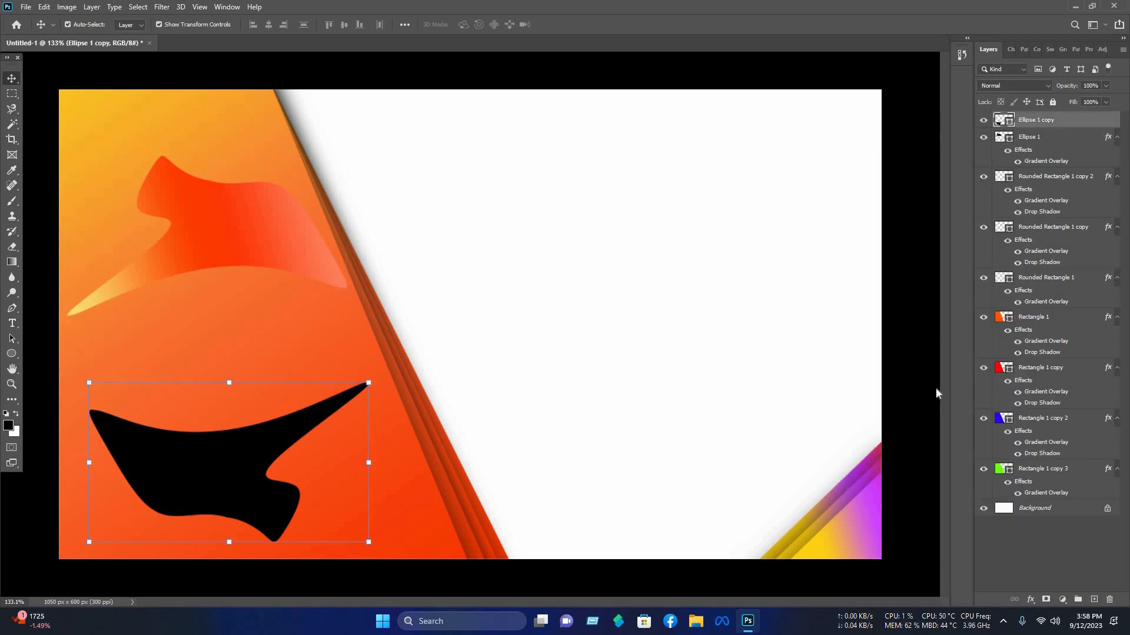
right_click(919, 405)
click(916, 392)
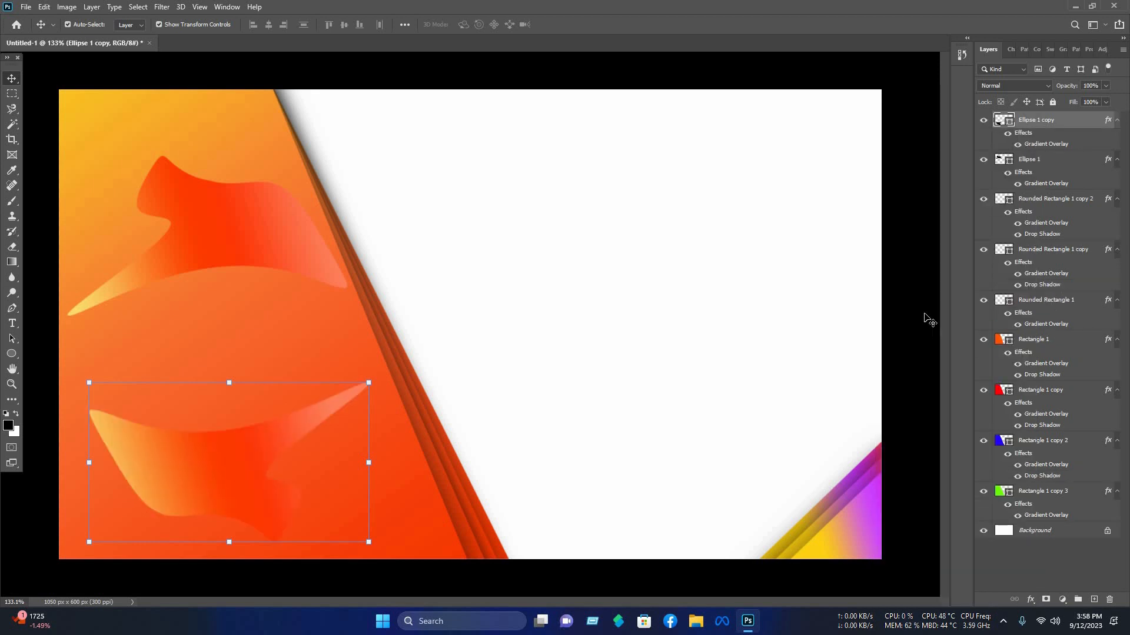
Step: Open Ellipse 1 copy's gradient overlay settings and reverse the gradient
right_click(984, 124)
click(974, 127)
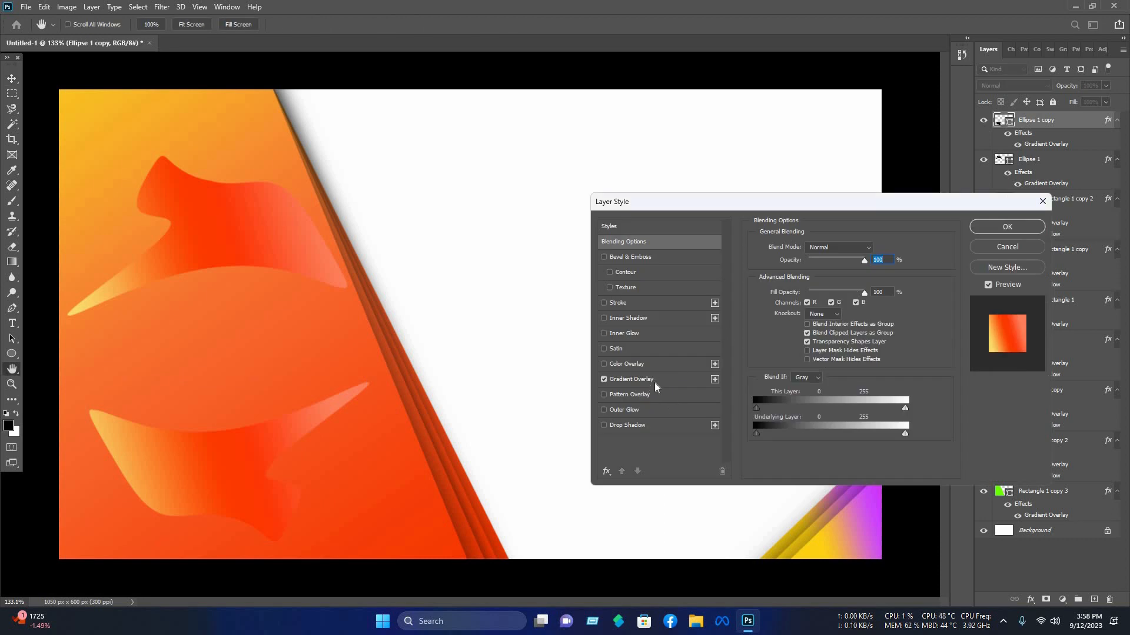
click(647, 379)
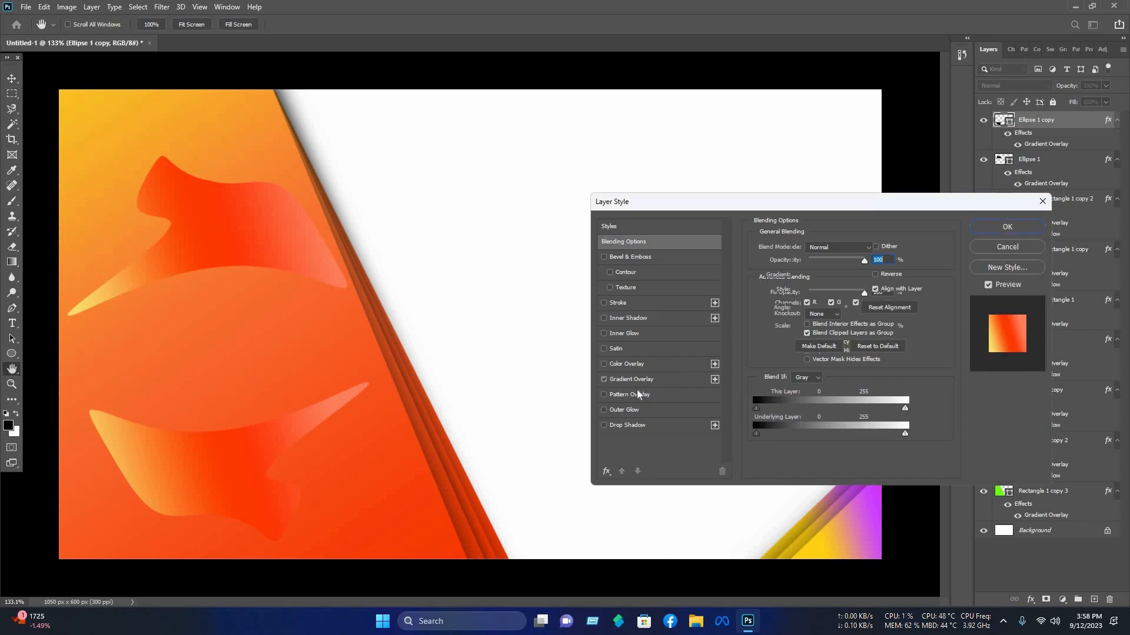
click(875, 274)
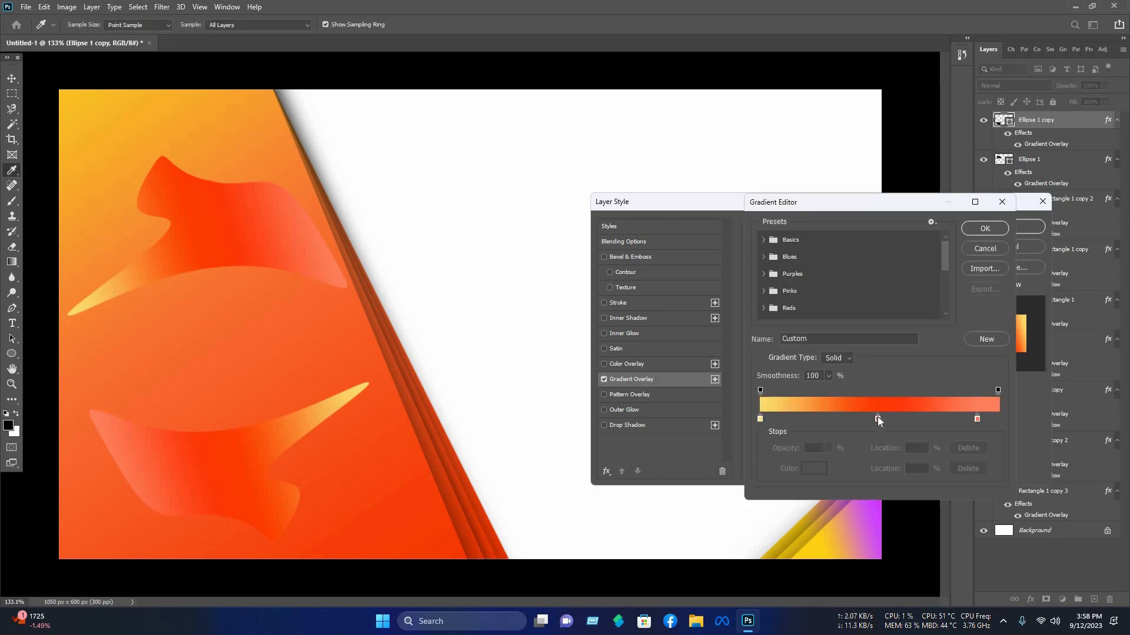
Step: Move the red gradient stop to 33% and remove the pale start stop, then confirm the gradient
drag(877, 419, 839, 419)
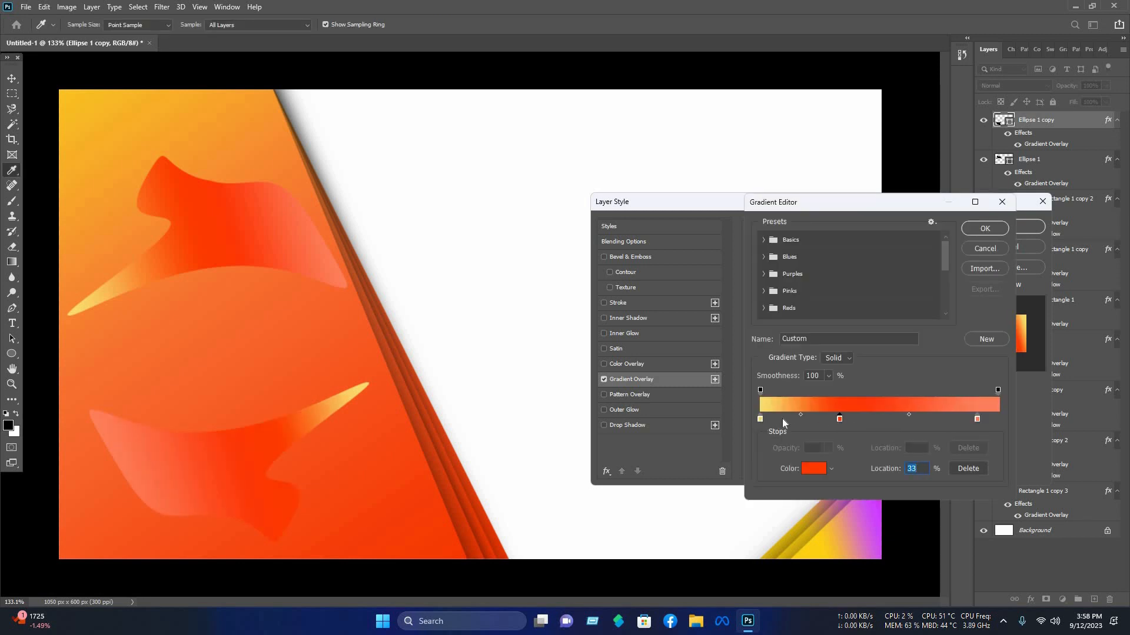
drag(760, 419, 782, 442)
click(980, 230)
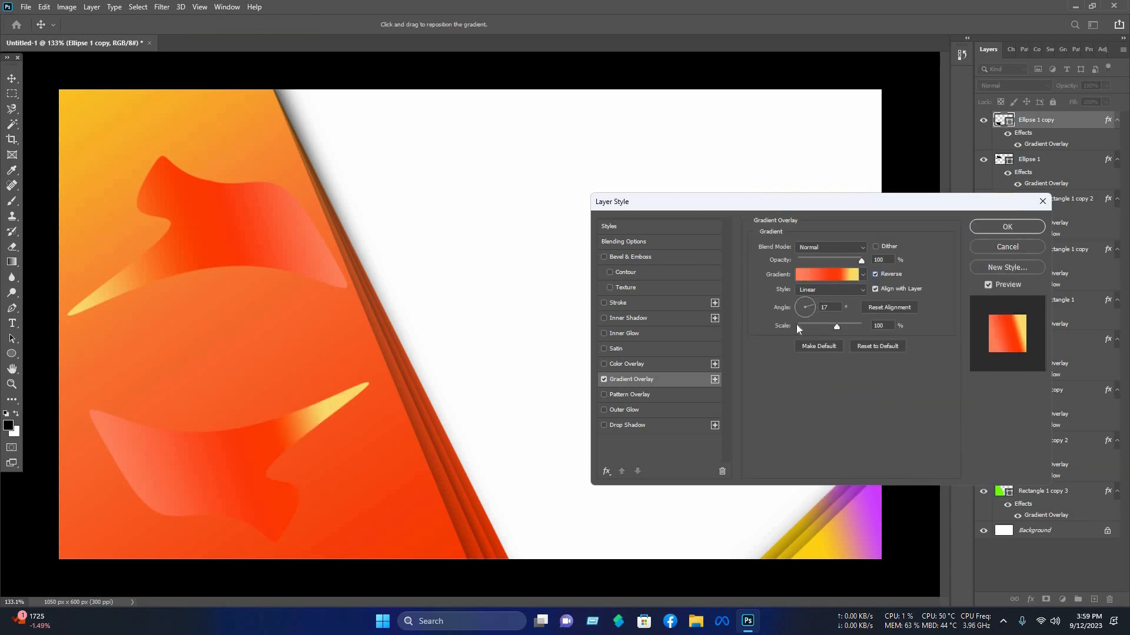
Step: Set the gradient overlay angle to -131° and apply the layer style
drag(796, 324, 788, 326)
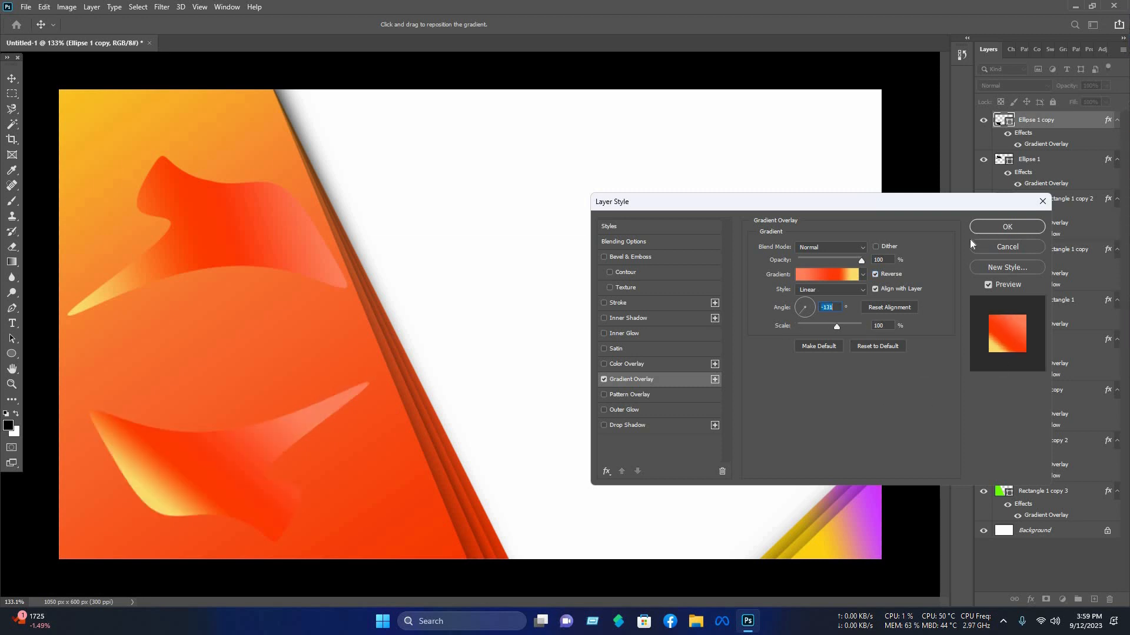
key(Return)
click(937, 372)
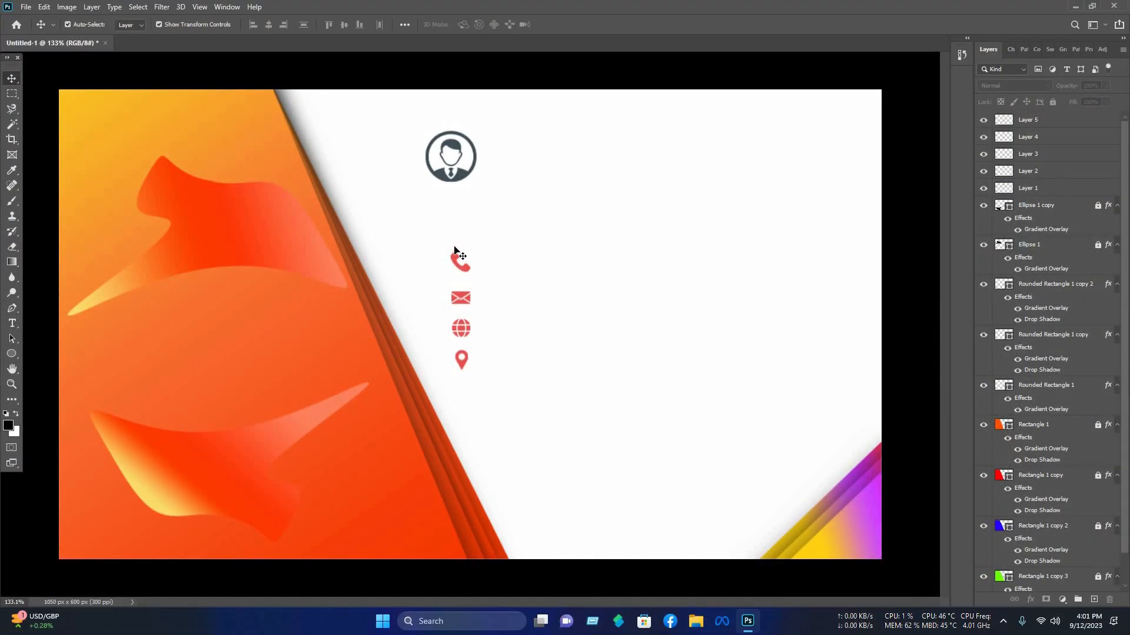
Step: Move the contact icons slightly lower on the white side of the card
drag(499, 371, 477, 389)
click(545, 264)
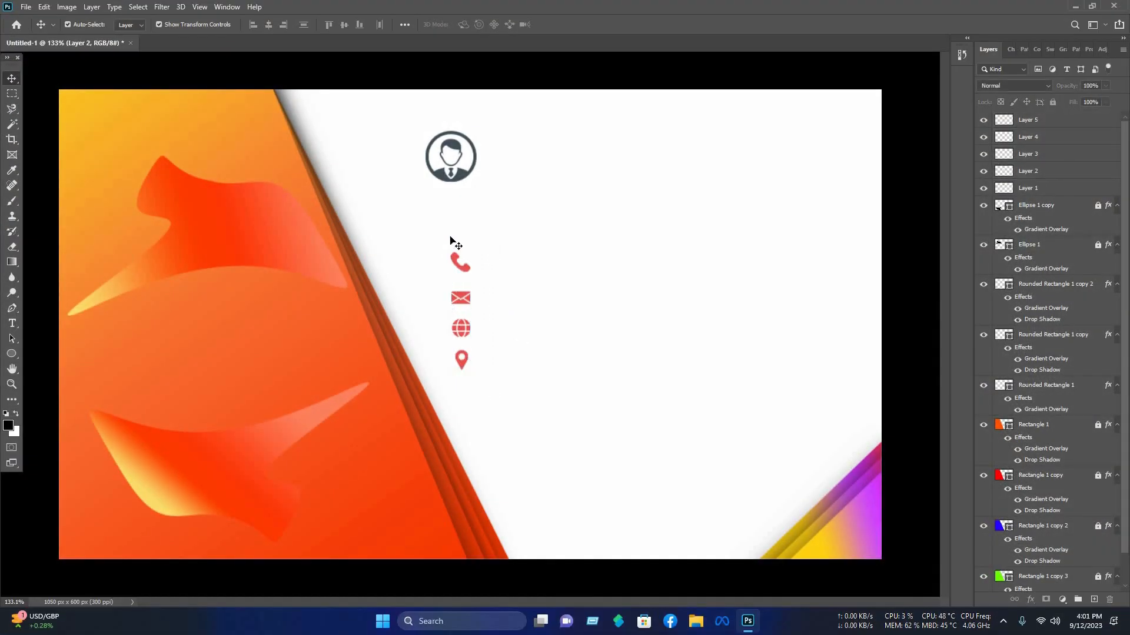
Step: Open Nasib IT.png and place the logo onto the orange panel of the card
key(ctrl+o)
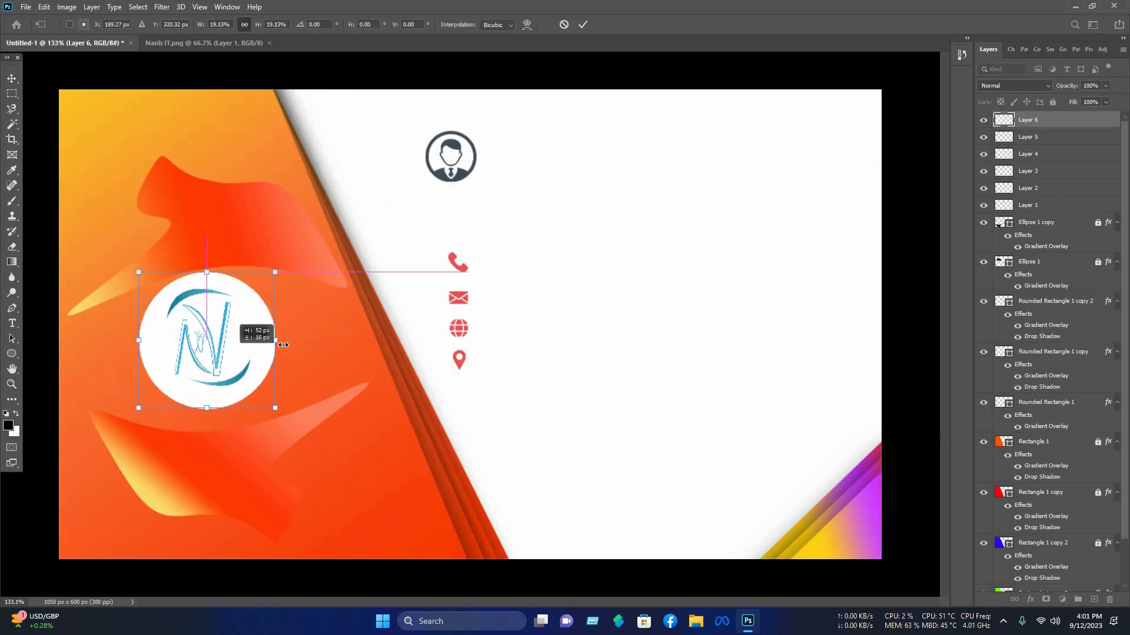
drag(228, 351, 239, 358)
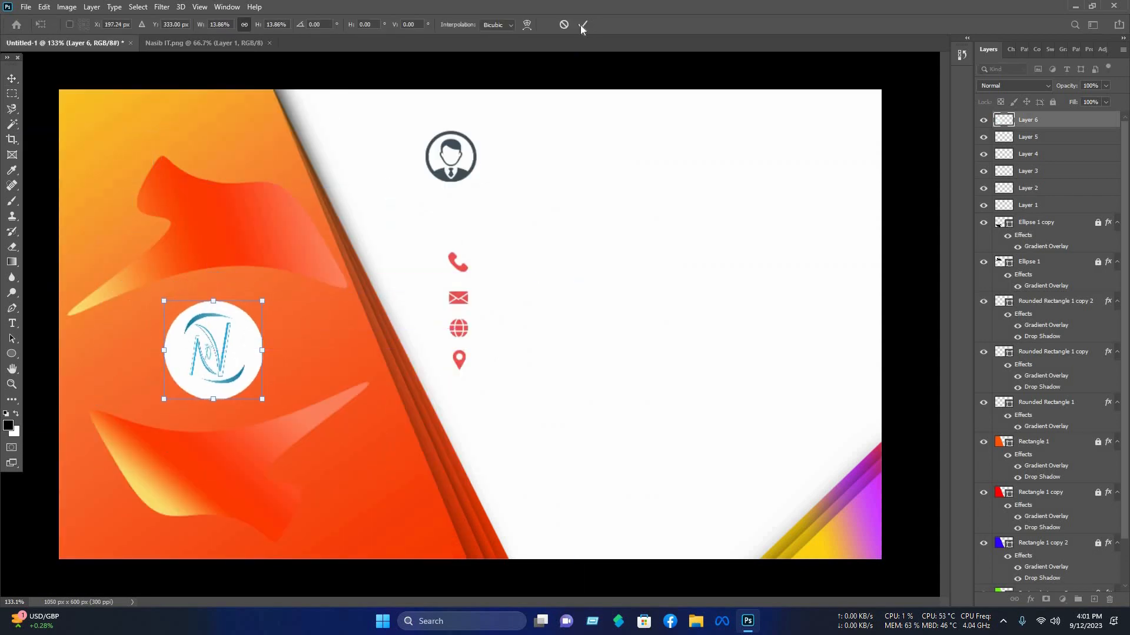
key(Return)
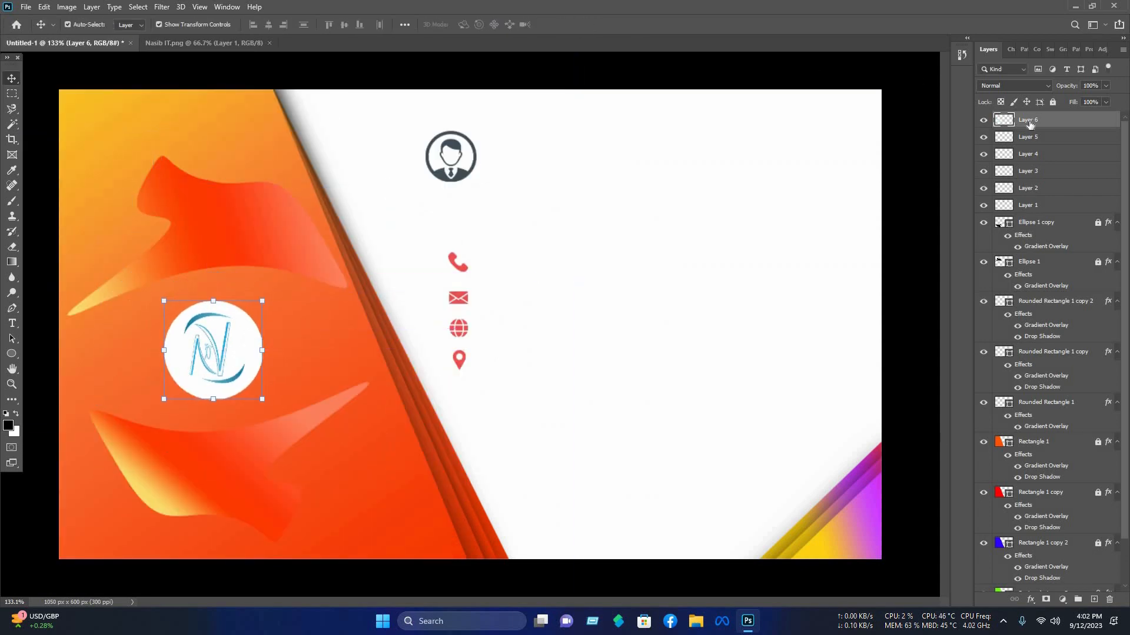
Step: Add a drop shadow to the logo layer and adjust its distance, size and opacity
right_click(999, 132)
click(999, 124)
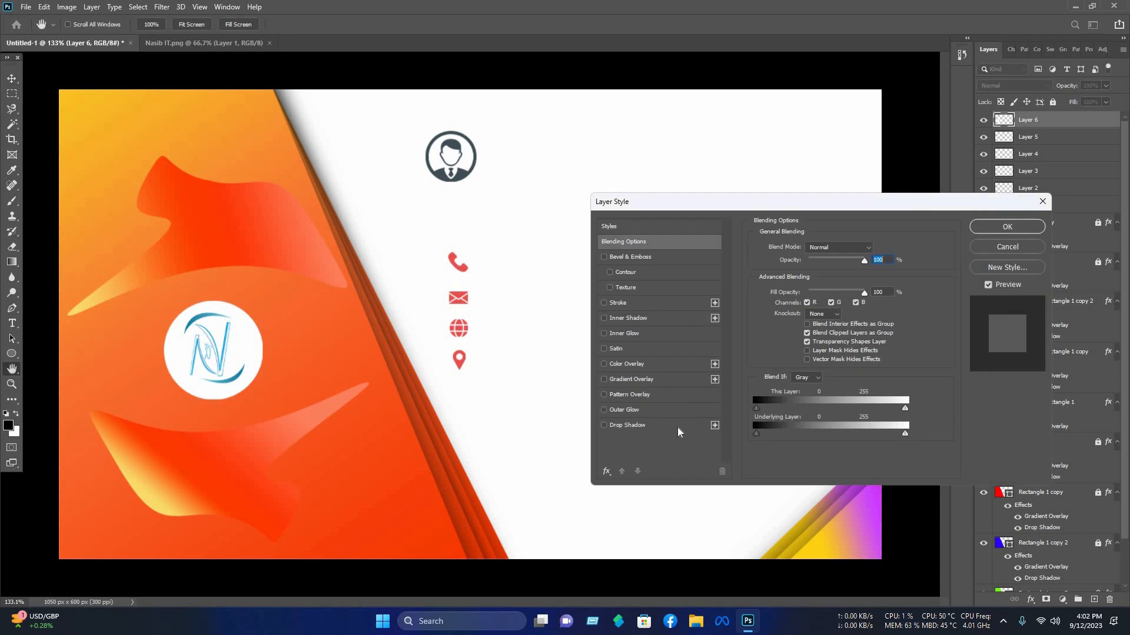
click(678, 426)
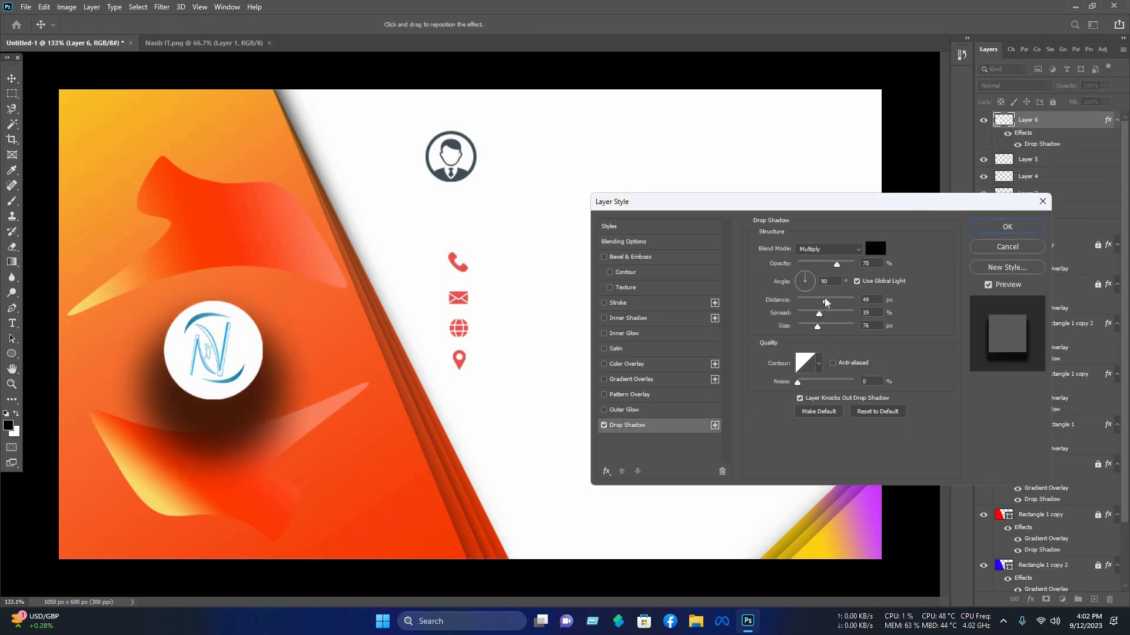
drag(825, 303, 808, 328)
drag(805, 301, 801, 303)
drag(836, 265, 841, 269)
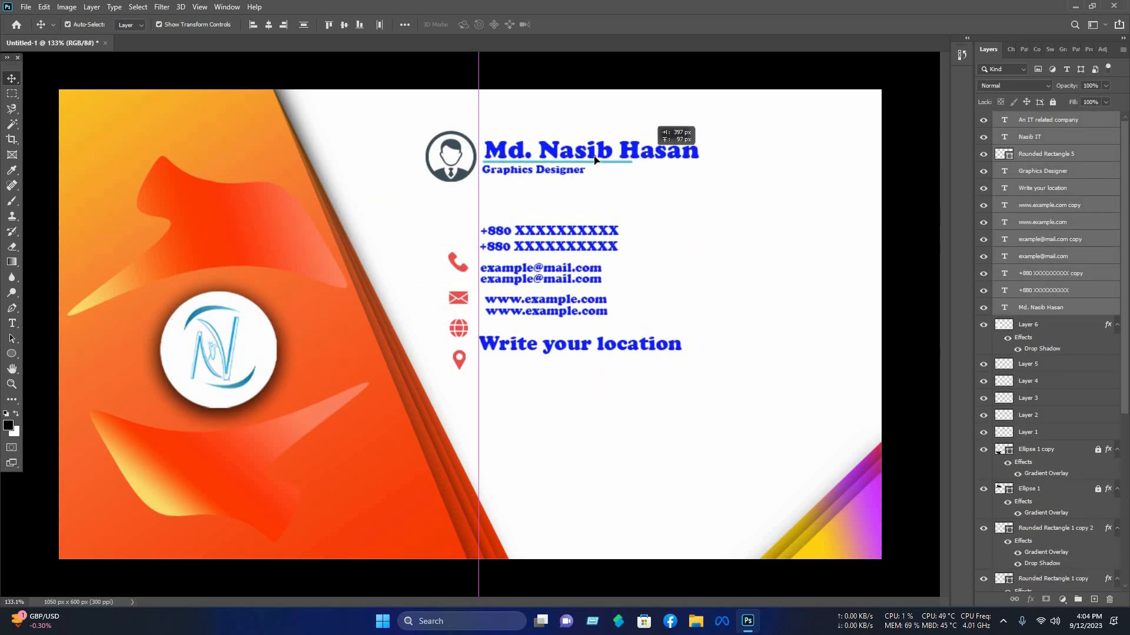
Step: Move the name and job title text up beside the profile icon
drag(610, 216, 530, 158)
drag(638, 186, 643, 162)
Step: Recolor the person's name text with orange sampled from the panel
double_click(642, 151)
click(471, 25)
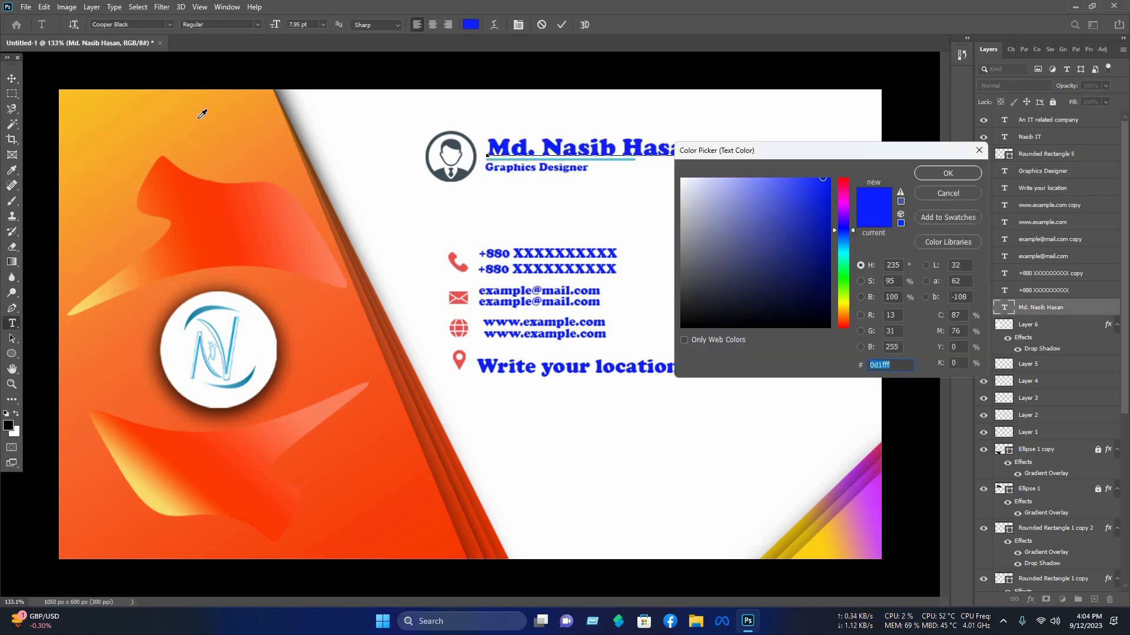
click(206, 194)
click(937, 174)
click(754, 143)
Step: Recolor the Graphics Designer title with the same sampled orange
double_click(559, 167)
click(471, 26)
click(206, 194)
click(944, 174)
Step: Recolor the underline bar beneath the name to the same orange
click(612, 160)
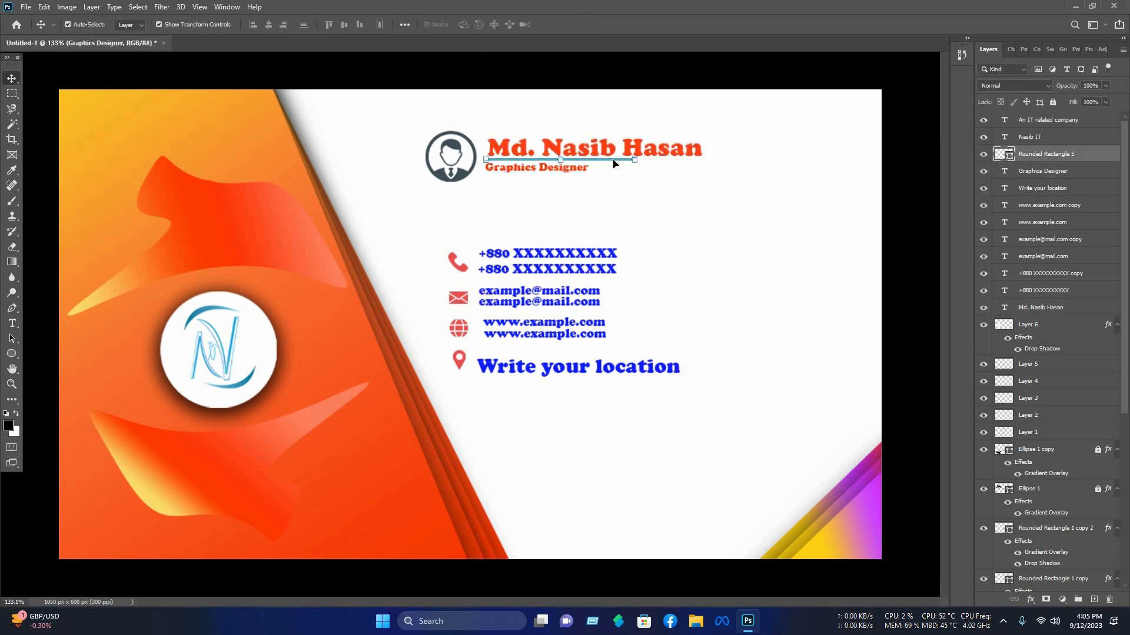
double_click(1004, 154)
click(945, 174)
Step: Add a Color Overlay layer style to the profile icon layer
click(452, 158)
right_click(1019, 432)
click(889, 126)
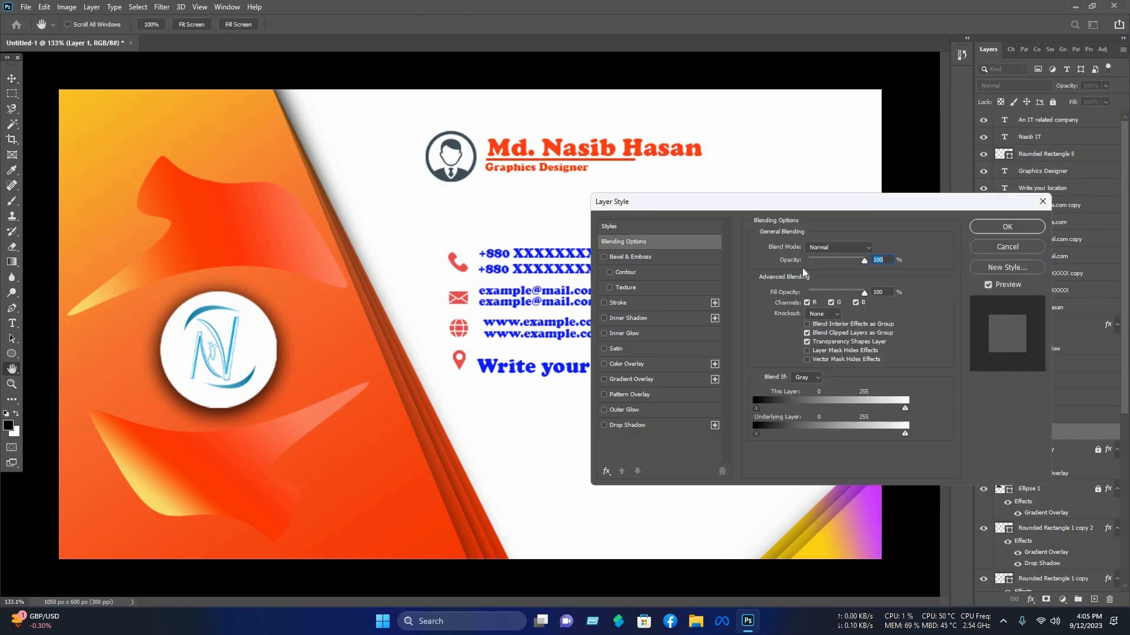
click(628, 363)
click(1006, 227)
Step: Select the header block and move it slightly upward
drag(767, 202, 454, 162)
drag(570, 148, 571, 136)
Step: Recolor the first phone number text with orange sampled from the panel
double_click(555, 254)
click(472, 26)
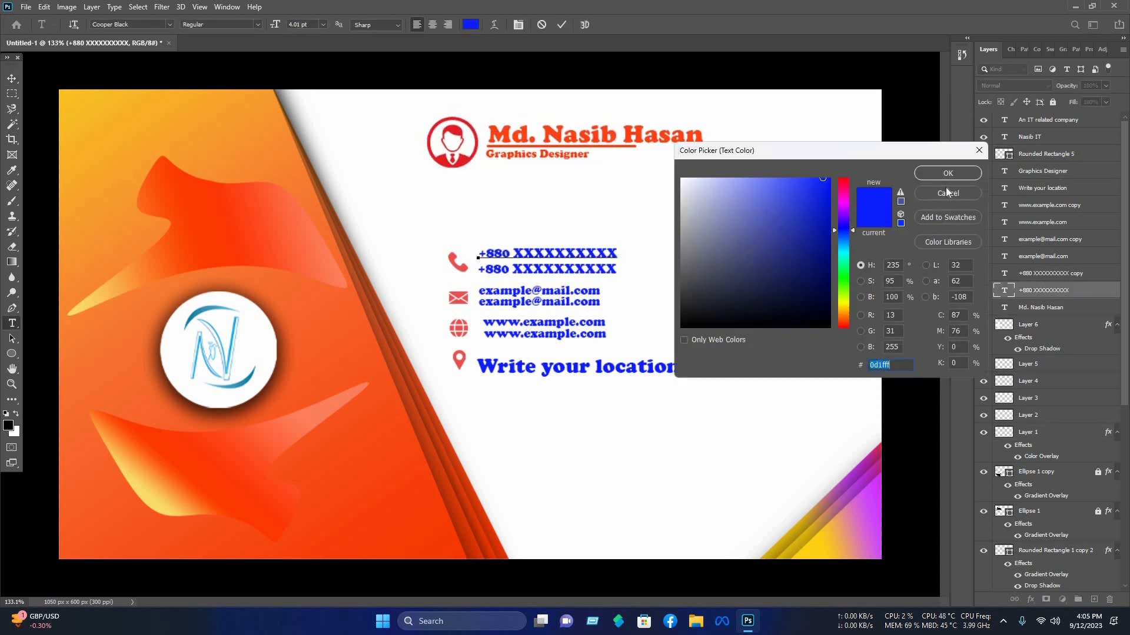
click(206, 194)
click(944, 174)
click(682, 254)
click(683, 254)
Step: Recolor the second phone number text with the sampled orange
double_click(570, 270)
click(471, 26)
click(206, 194)
click(947, 174)
click(707, 265)
Step: Recolor the email address text with the sampled orange
double_click(553, 291)
click(471, 25)
click(206, 195)
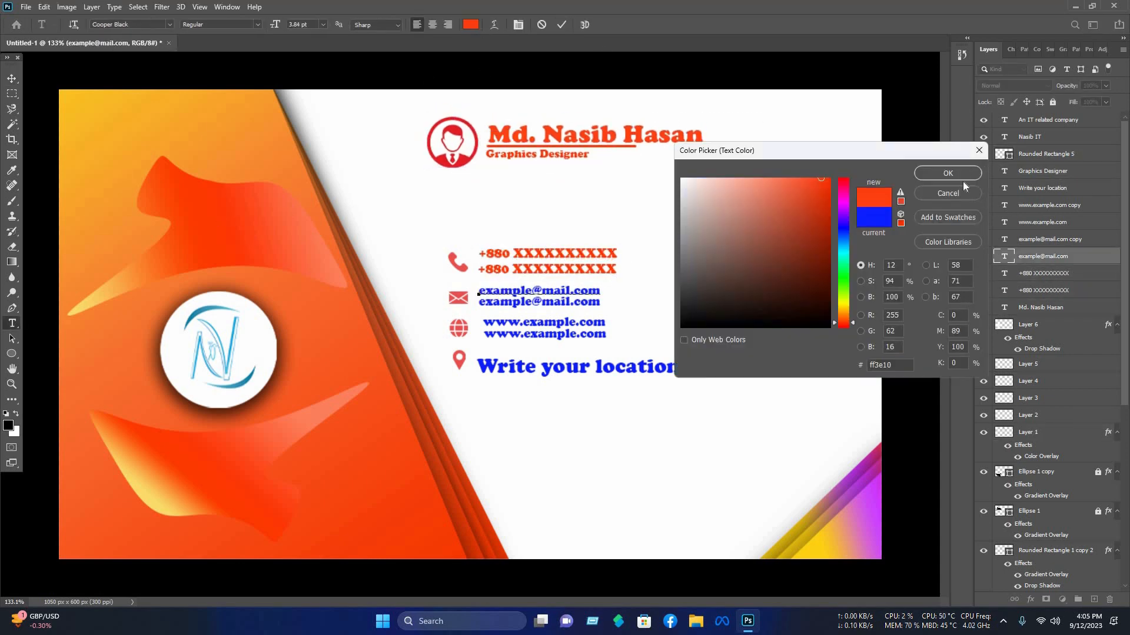
click(946, 175)
Step: Recolor the first website line orange by sampling the email text color
click(561, 323)
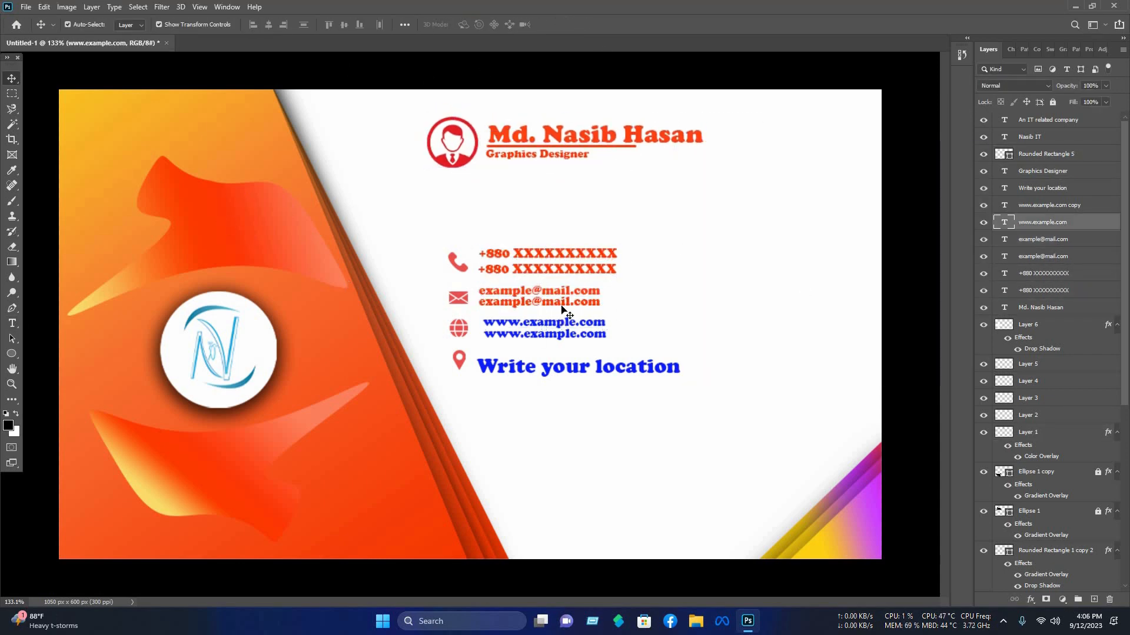
double_click(560, 323)
click(471, 25)
click(554, 291)
click(946, 174)
Step: Recolor the second website line with the same orange
double_click(561, 334)
click(471, 25)
click(552, 291)
click(946, 174)
Step: Recolor the Write your location text with the same orange
triple_click(559, 368)
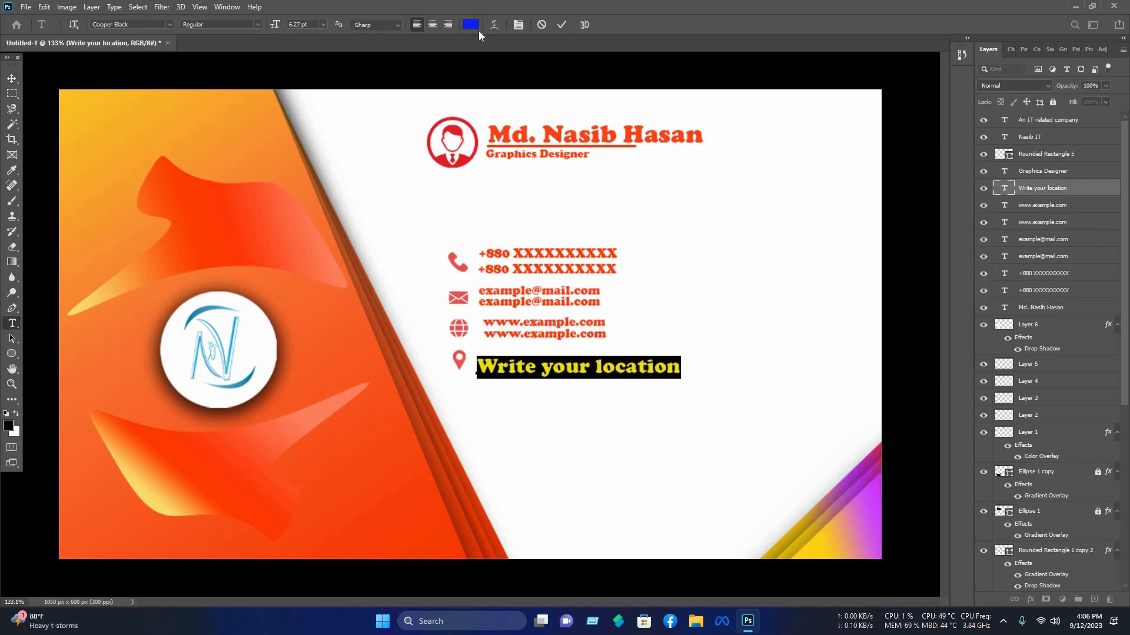
click(471, 25)
click(554, 334)
click(946, 175)
Step: Realign the contact text lines beside their icons and position the contact block
click(12, 78)
drag(539, 371, 537, 365)
drag(638, 339, 582, 322)
drag(564, 325, 558, 326)
drag(637, 307, 557, 295)
drag(648, 271, 583, 256)
drag(556, 269, 558, 271)
drag(438, 232, 619, 369)
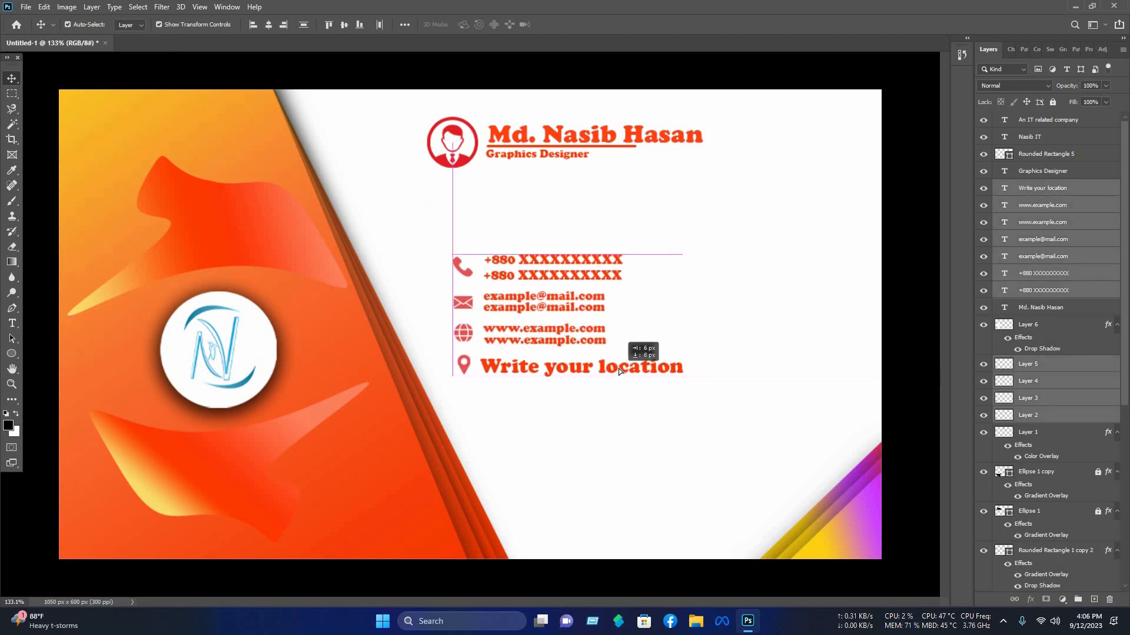
click(834, 292)
Step: Duplicate the name and title block to the lower right and change the name to Nasib IT
drag(700, 171, 665, 439)
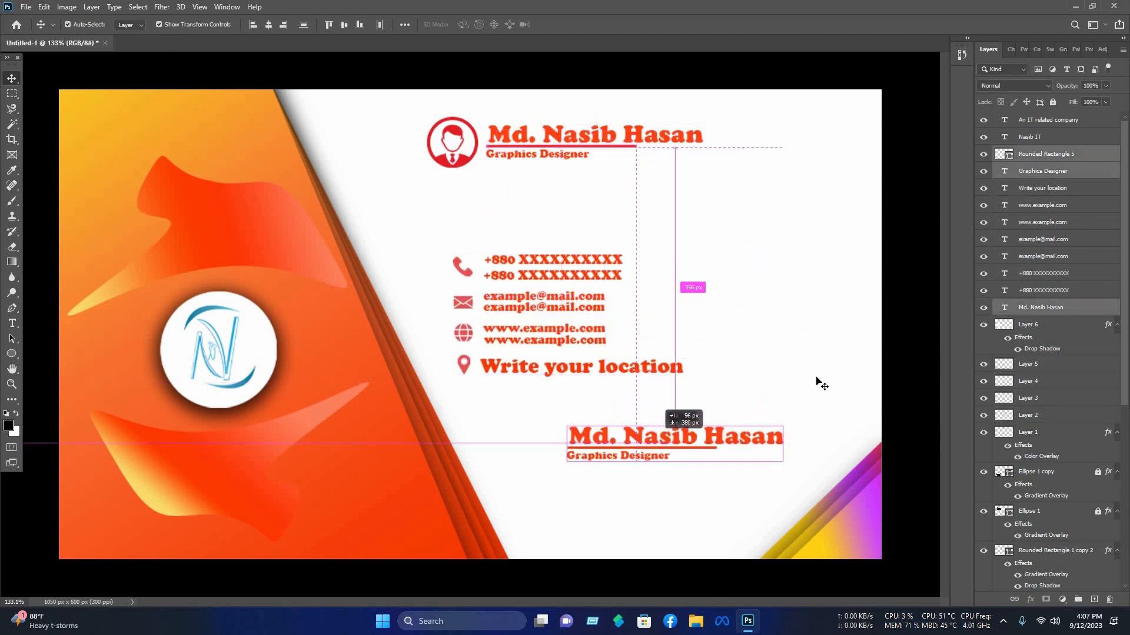
click(818, 380)
double_click(749, 424)
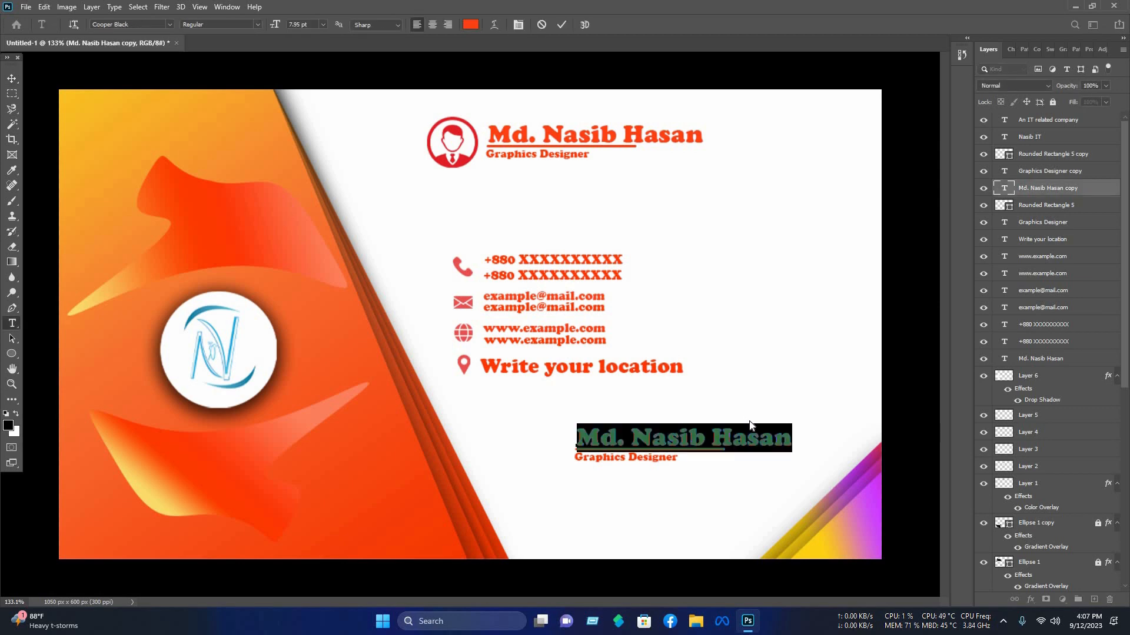
text(Nas)
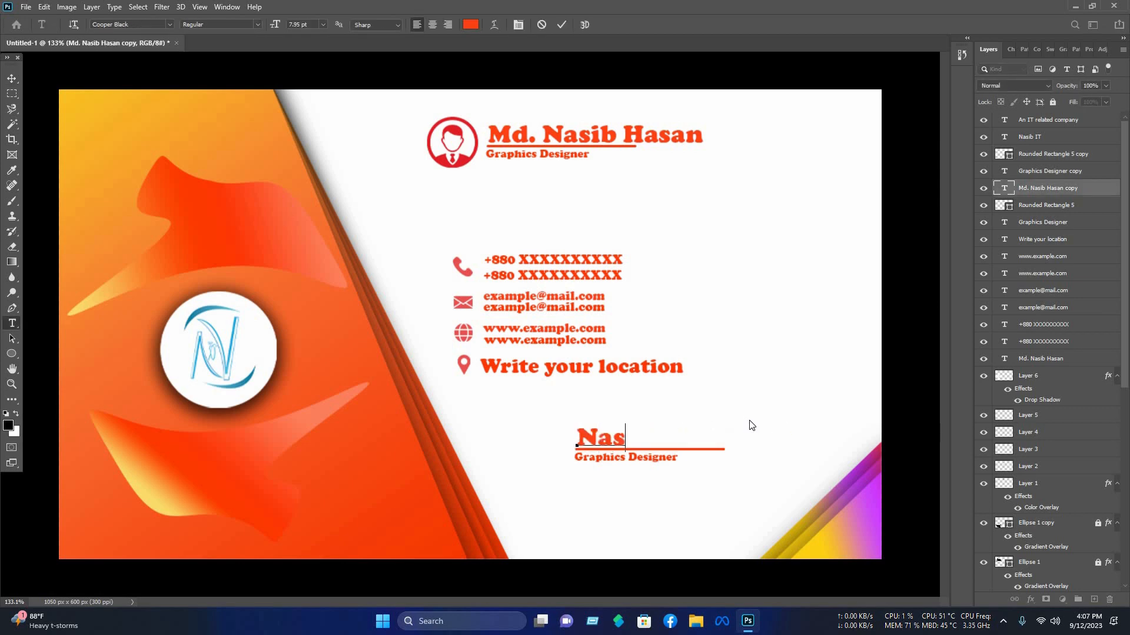
text(ib IT)
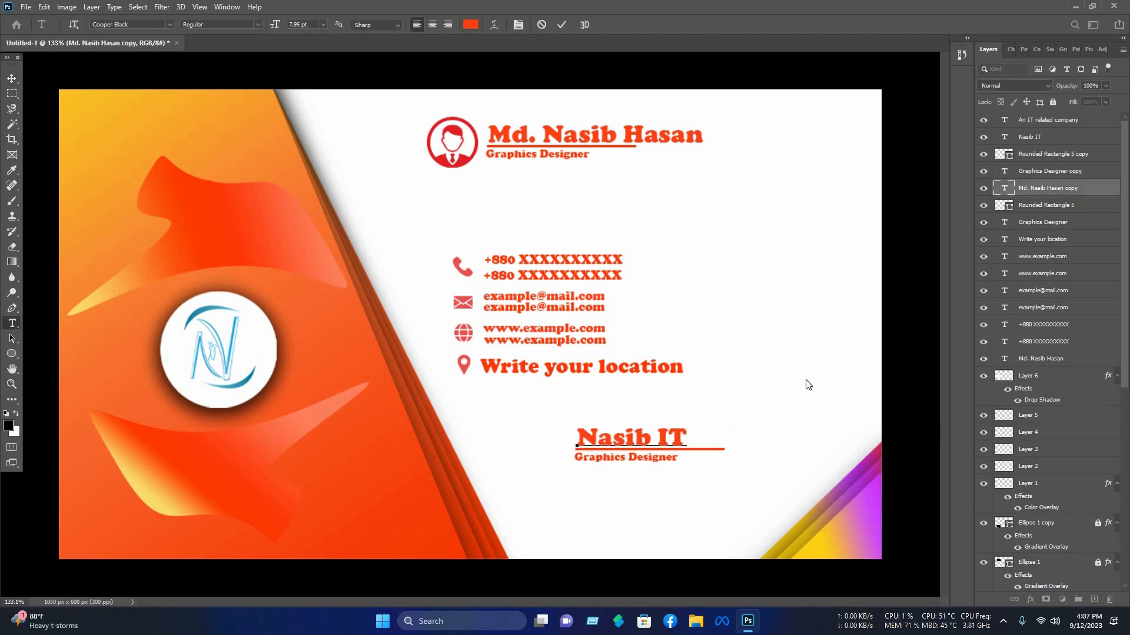
click(736, 549)
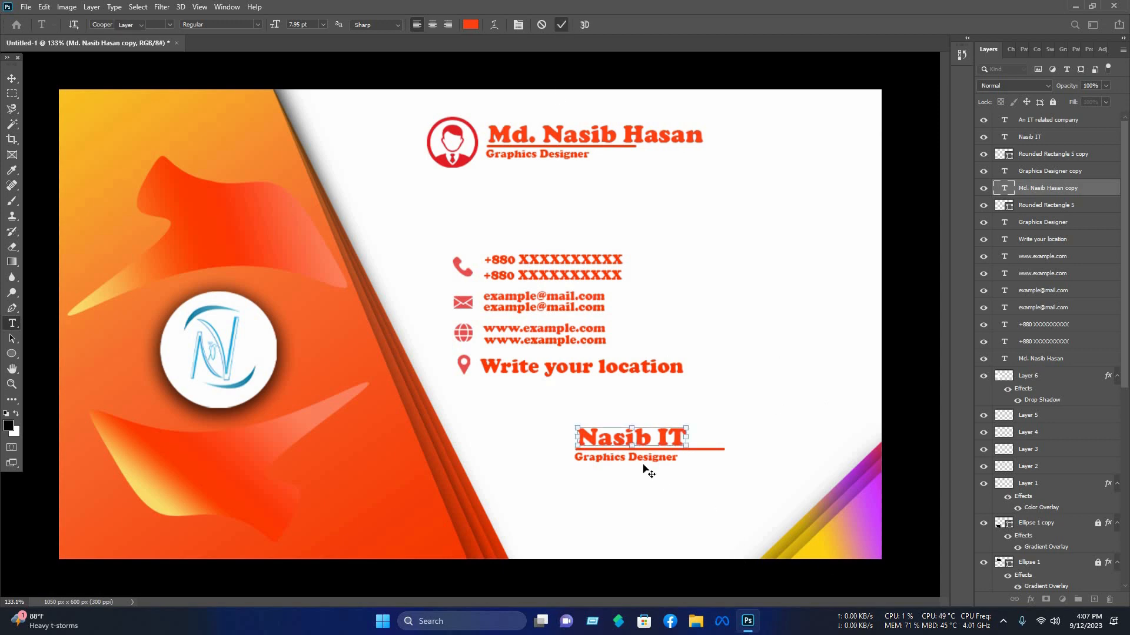
Step: Change the duplicated title text to An IT related company
double_click(642, 455)
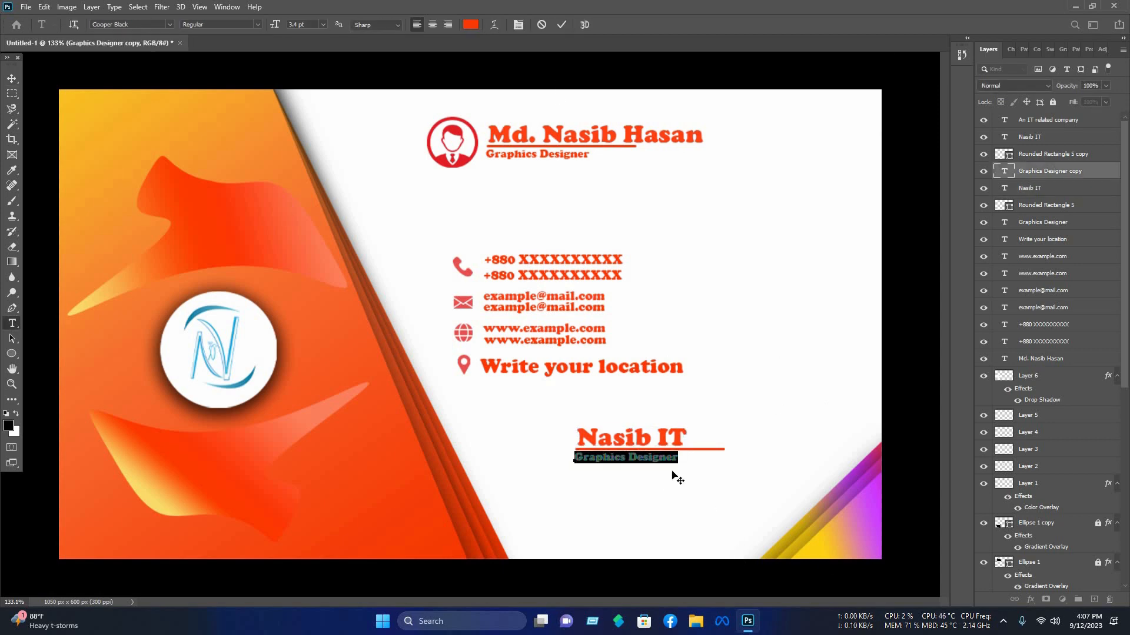
text(An IT related)
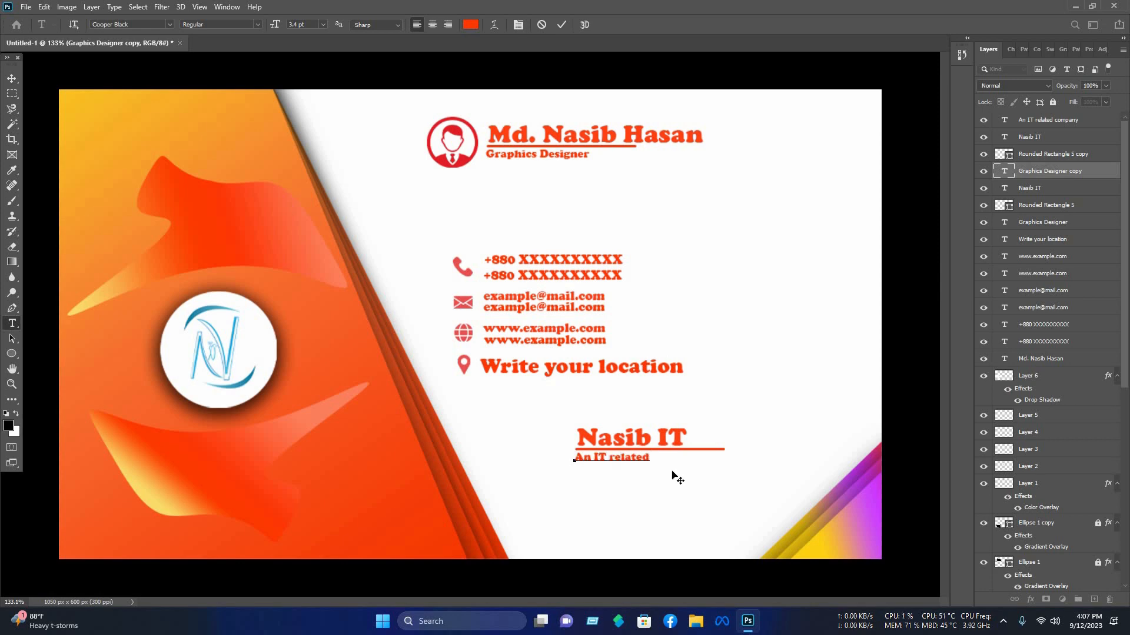
text( company)
click(561, 25)
Step: Move the Nasib IT text block into the lower right corner and scale it to about 131%
key(v)
drag(730, 479, 802, 488)
key(ctrl+t)
drag(802, 488, 802, 487)
drag(726, 476, 751, 481)
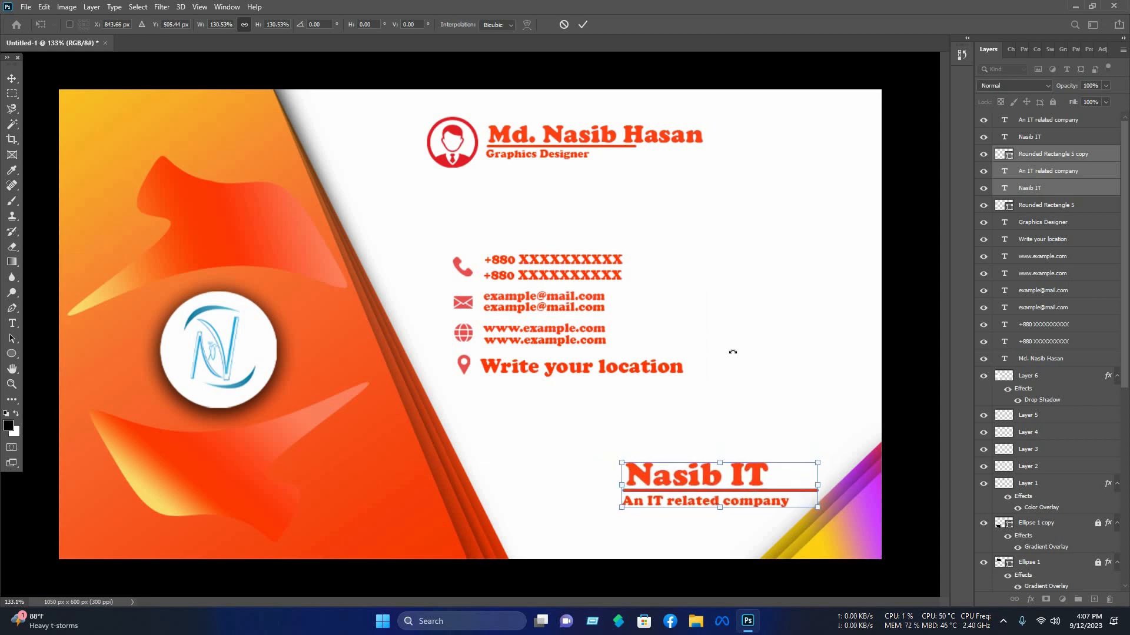
key(Return)
click(571, 435)
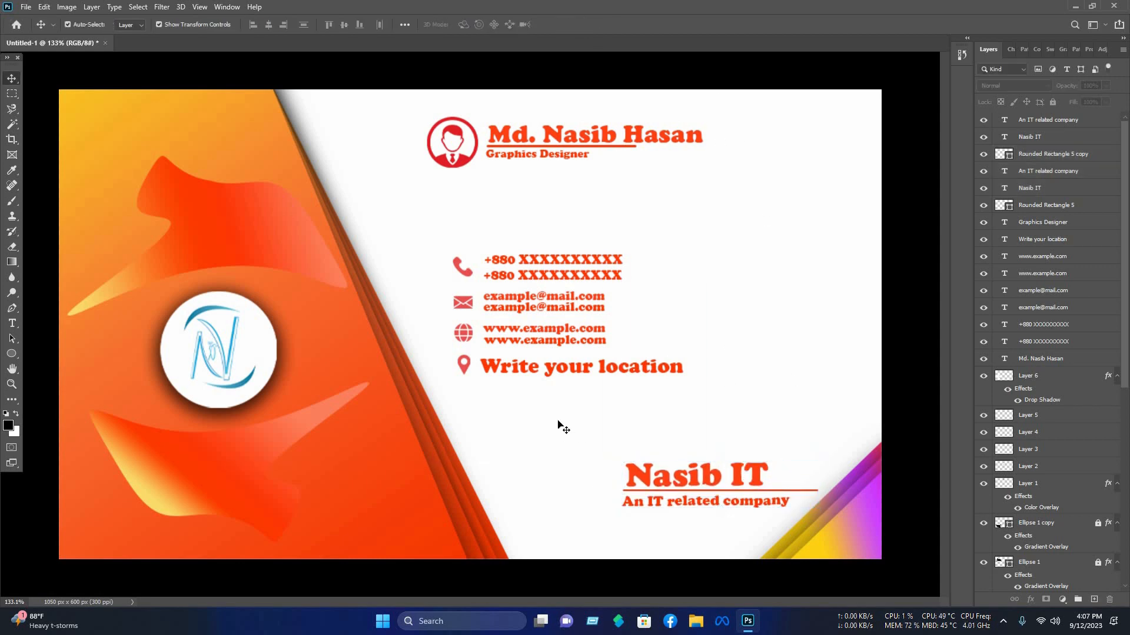
Step: Draw a rounded rectangle about 262 × 68 px over the Nasib IT text and nudge it 3 px left
click(13, 358)
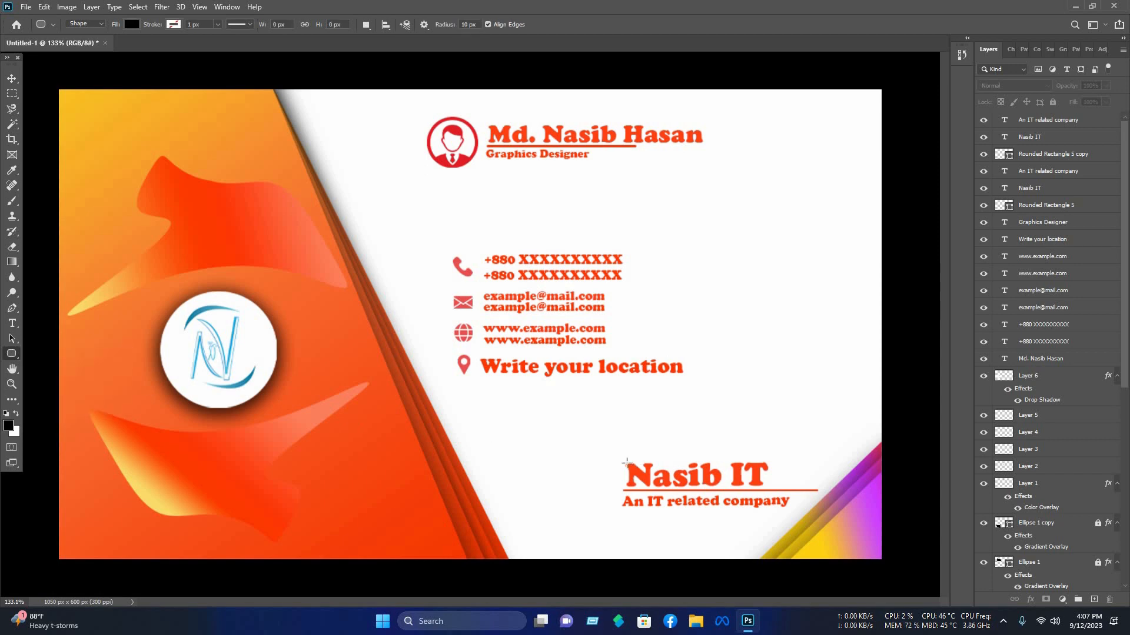
drag(794, 524, 827, 512)
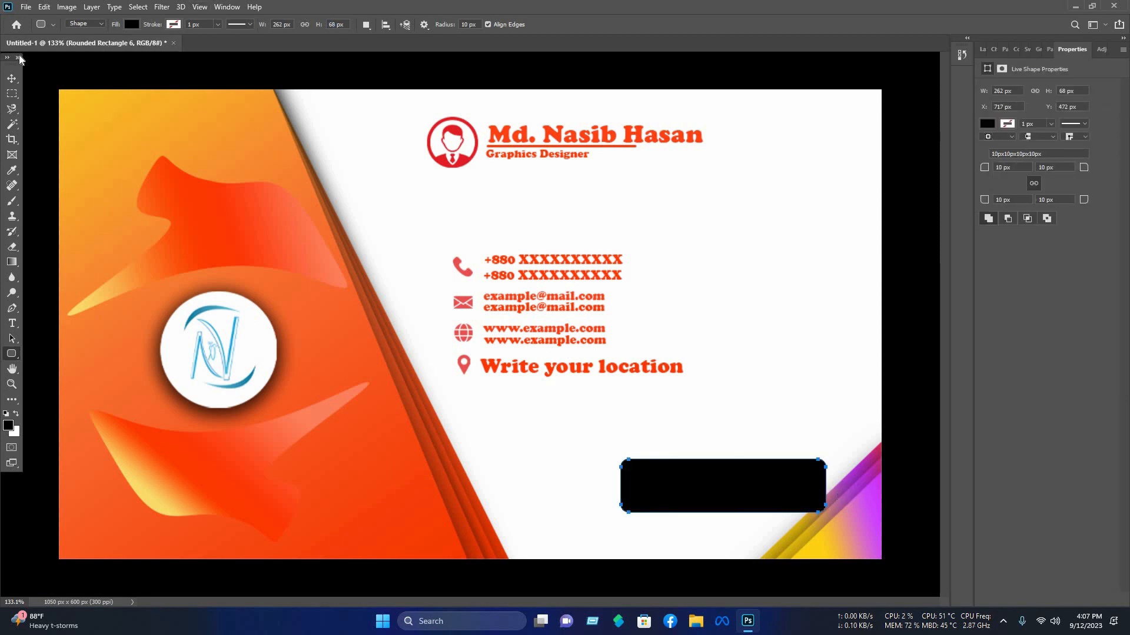
key(v)
key(Left)
key(Left)
key(Left)
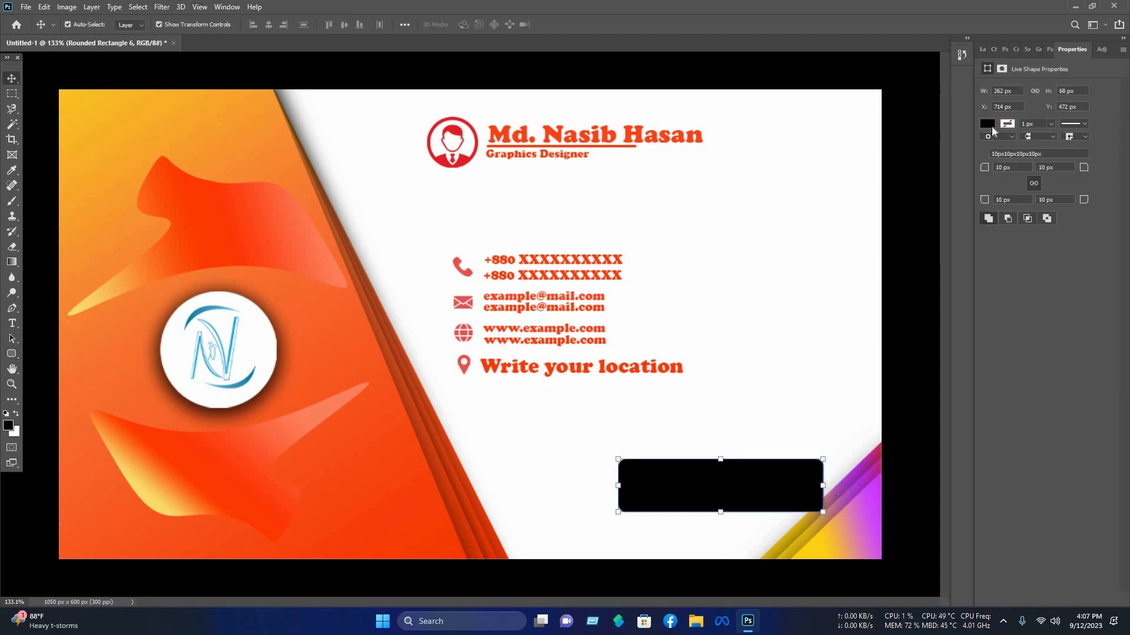
Step: Fill the rounded rectangle with purple #d254eb sampled from the corner shape
click(987, 123)
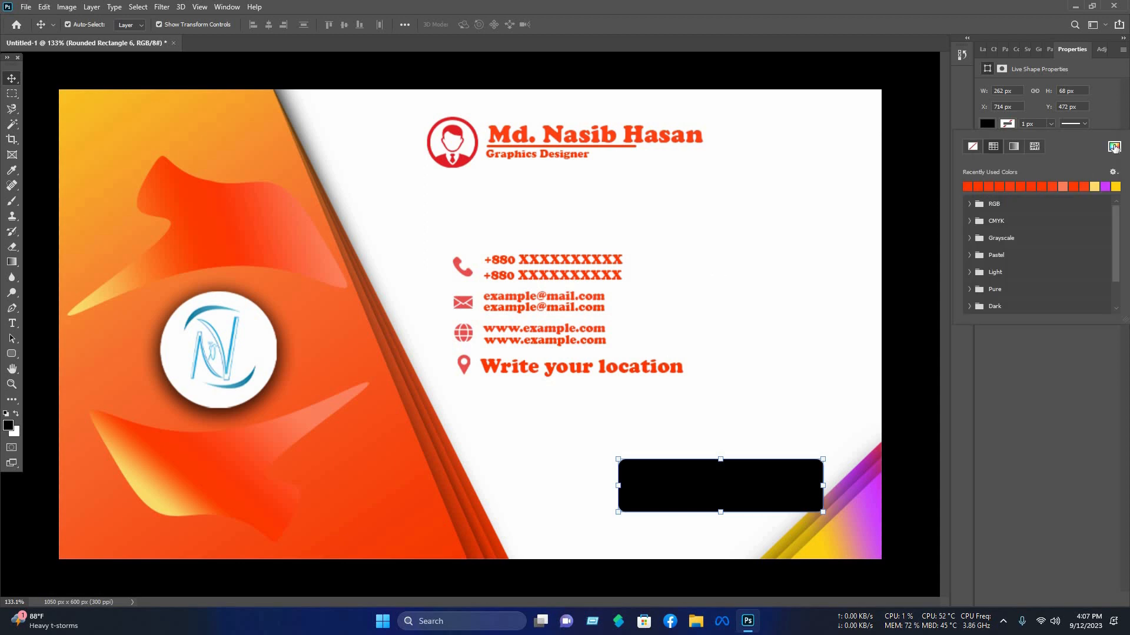
click(865, 511)
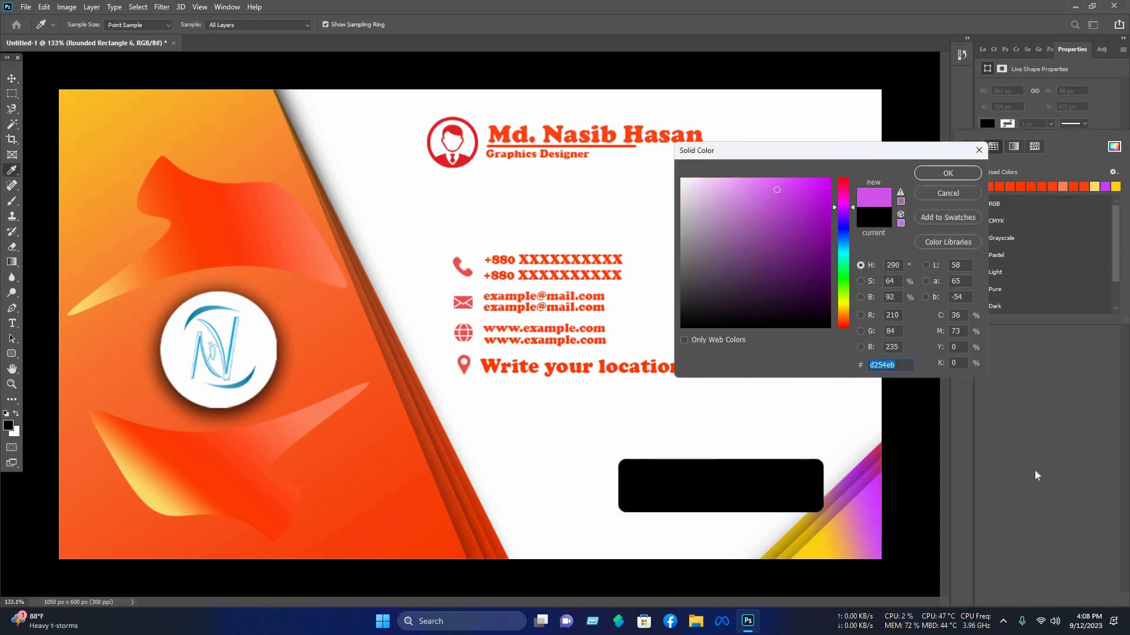
key(Return)
Step: Move the rounded rectangle layer down beneath all the text layers in the layer stack
click(981, 49)
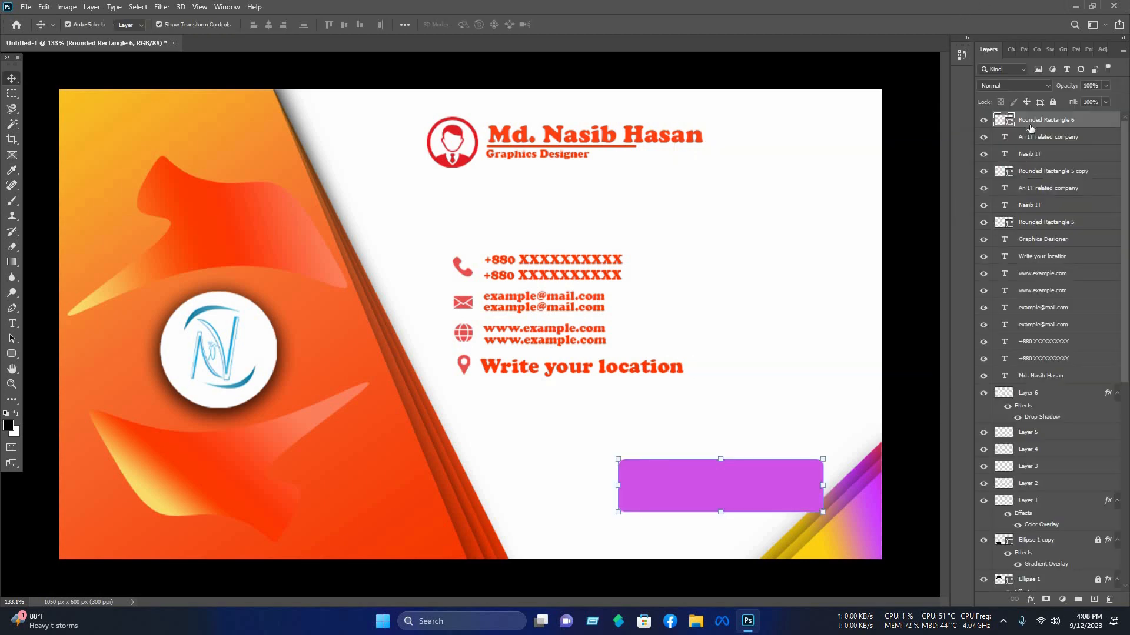
drag(1053, 306, 1057, 380)
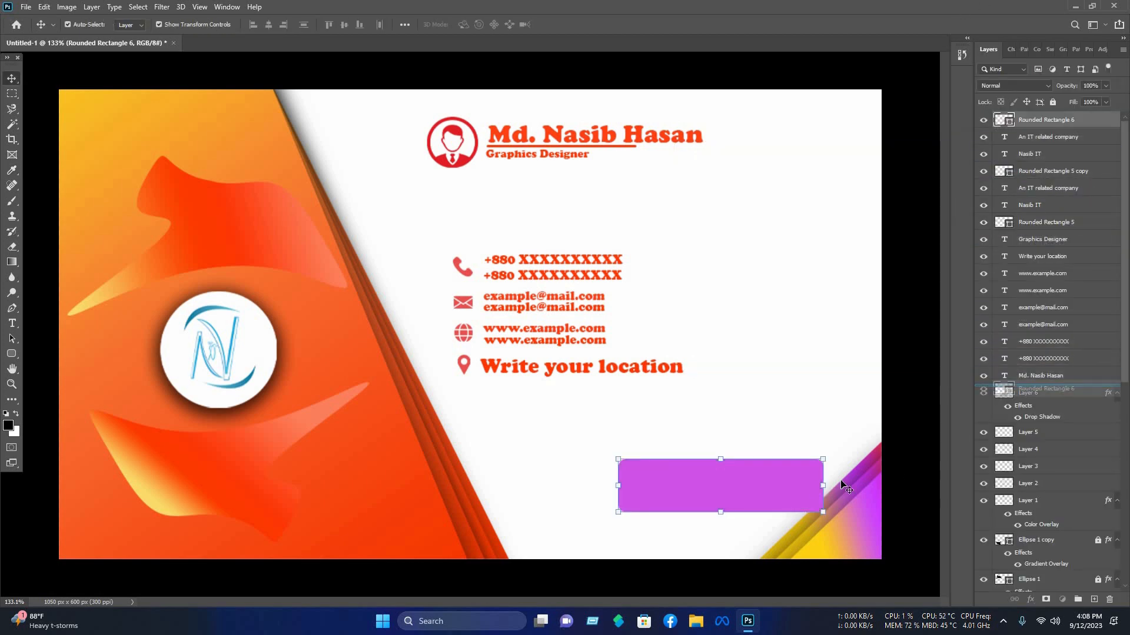
Step: Add a 1 px white outside stroke layer style to the Nasib IT text
click(760, 472)
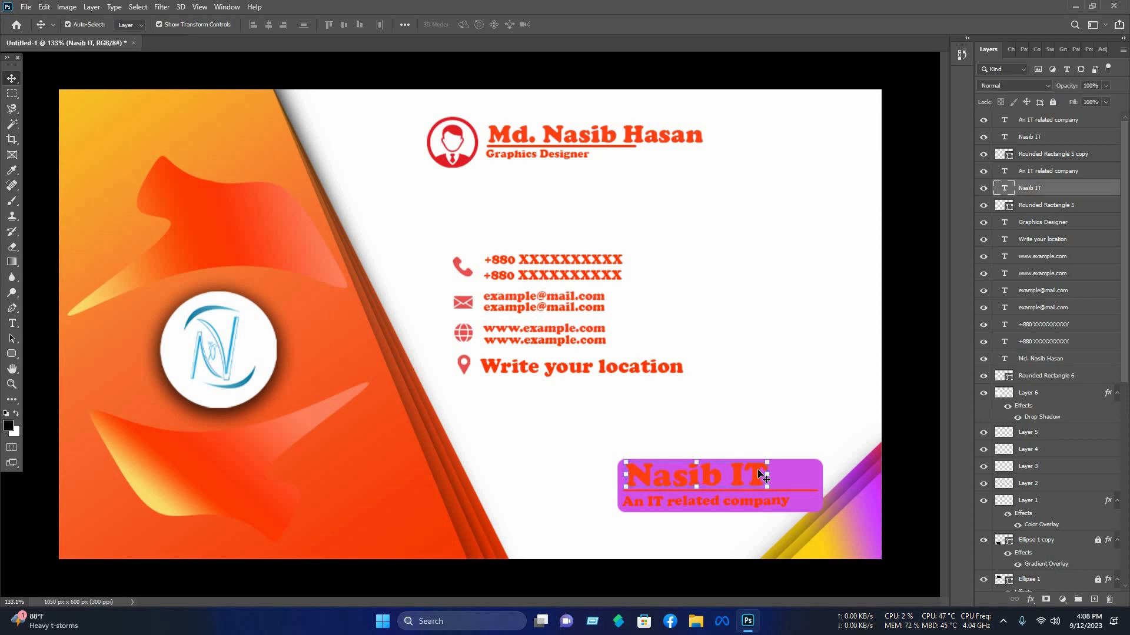
right_click(1035, 188)
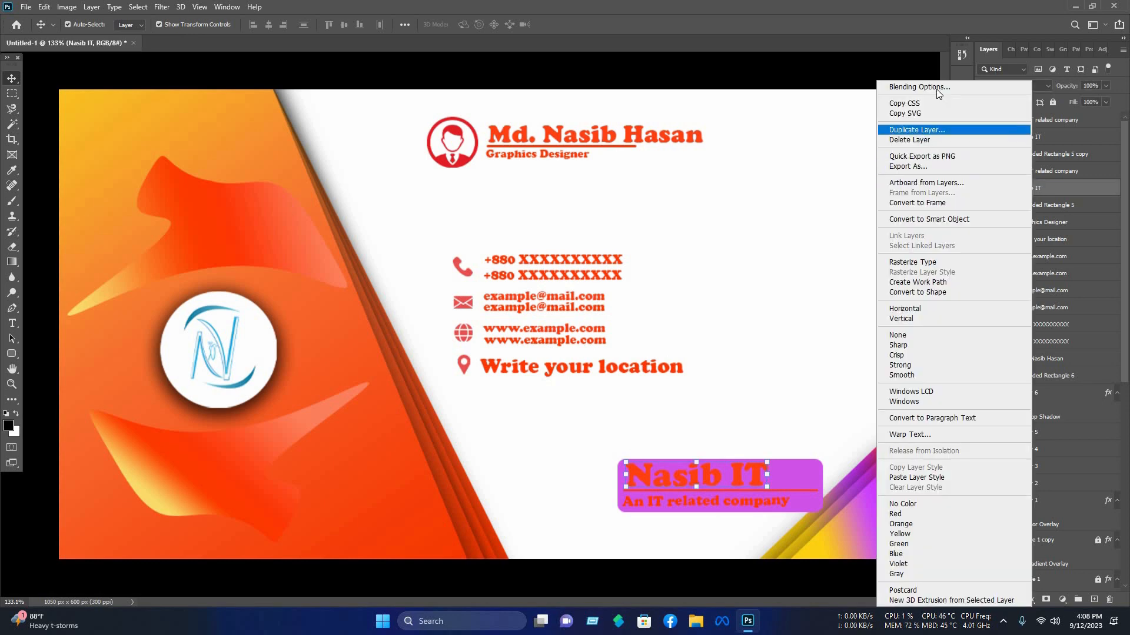
click(936, 87)
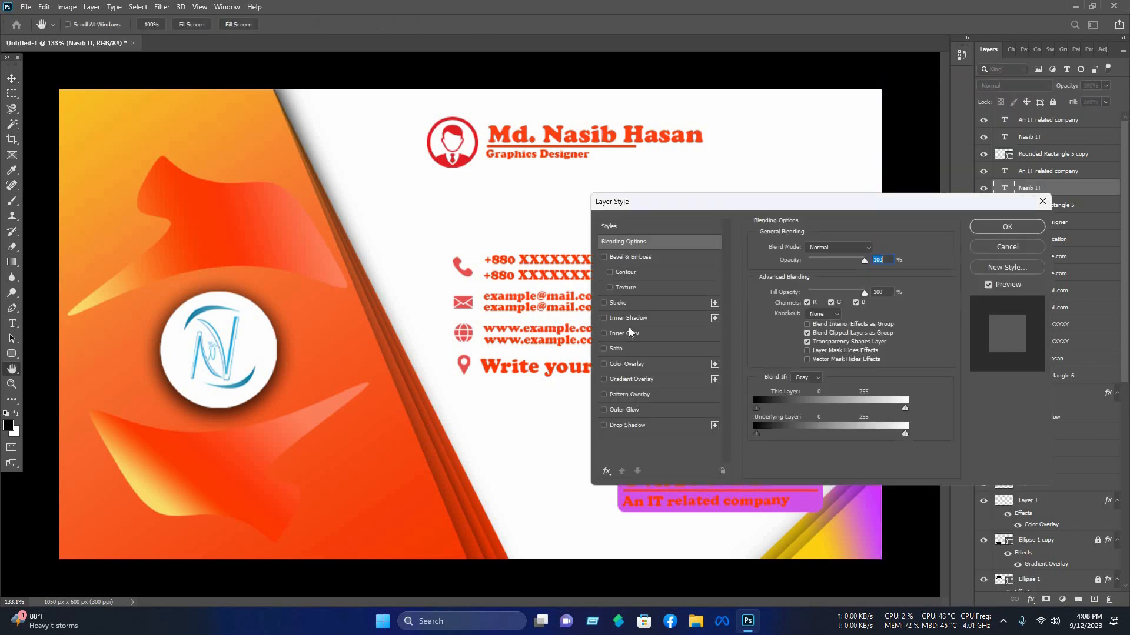
click(618, 302)
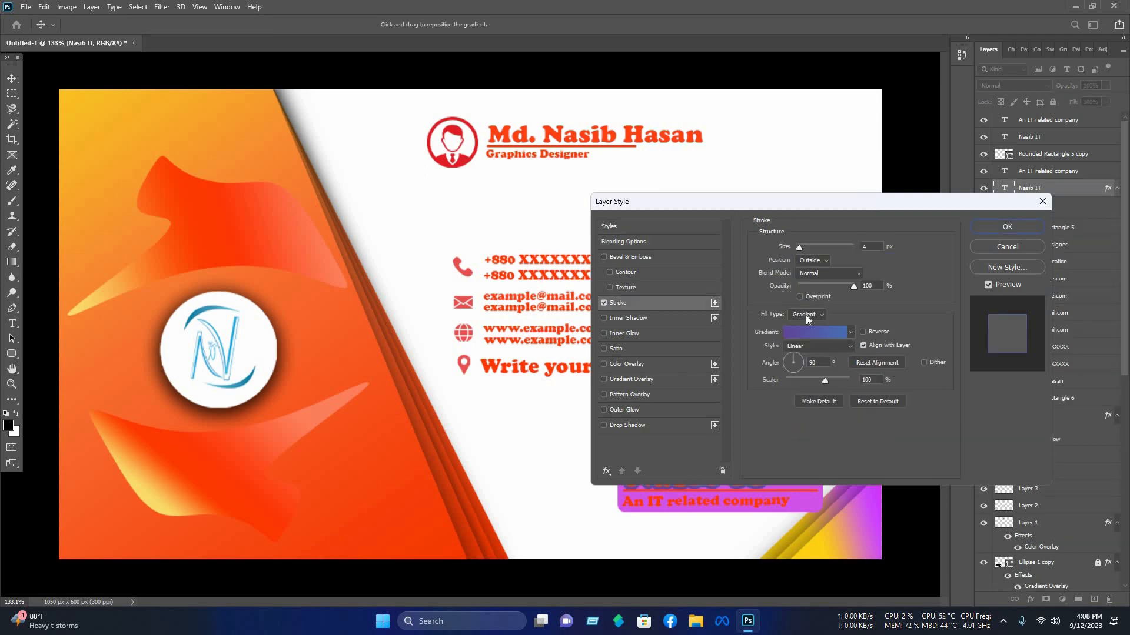
click(807, 314)
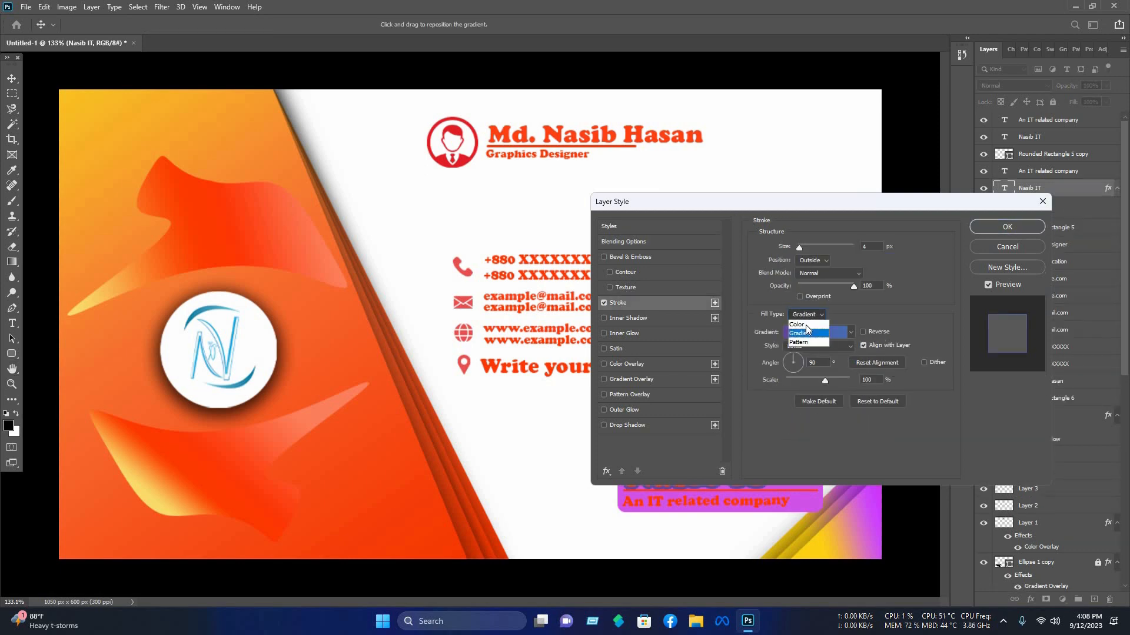
click(814, 322)
click(782, 332)
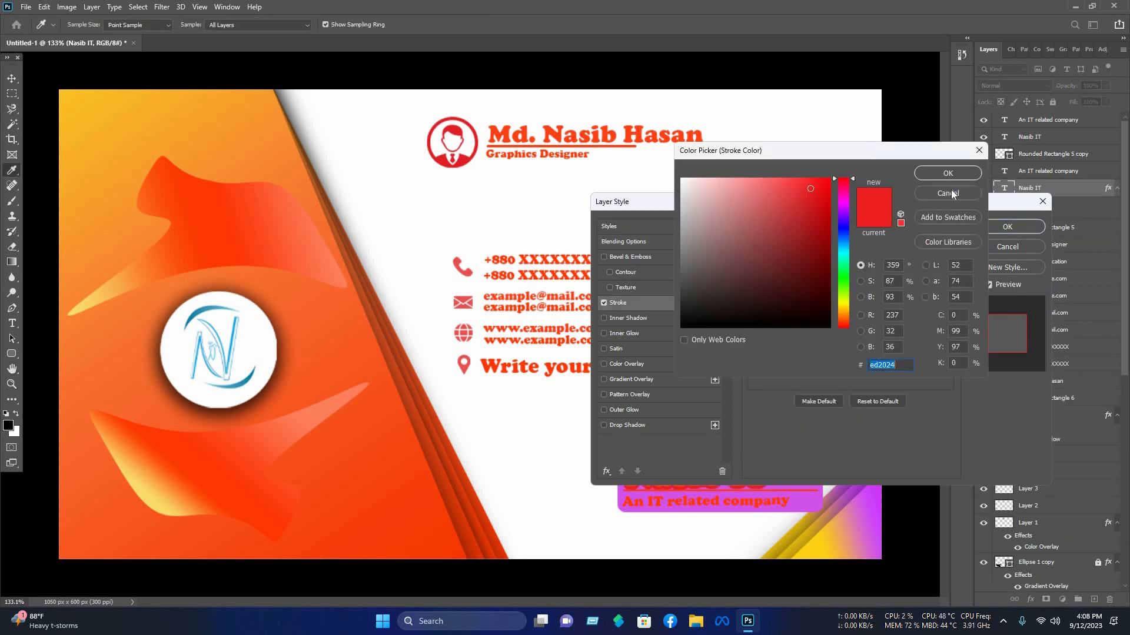
click(682, 178)
click(948, 173)
drag(635, 201, 595, 119)
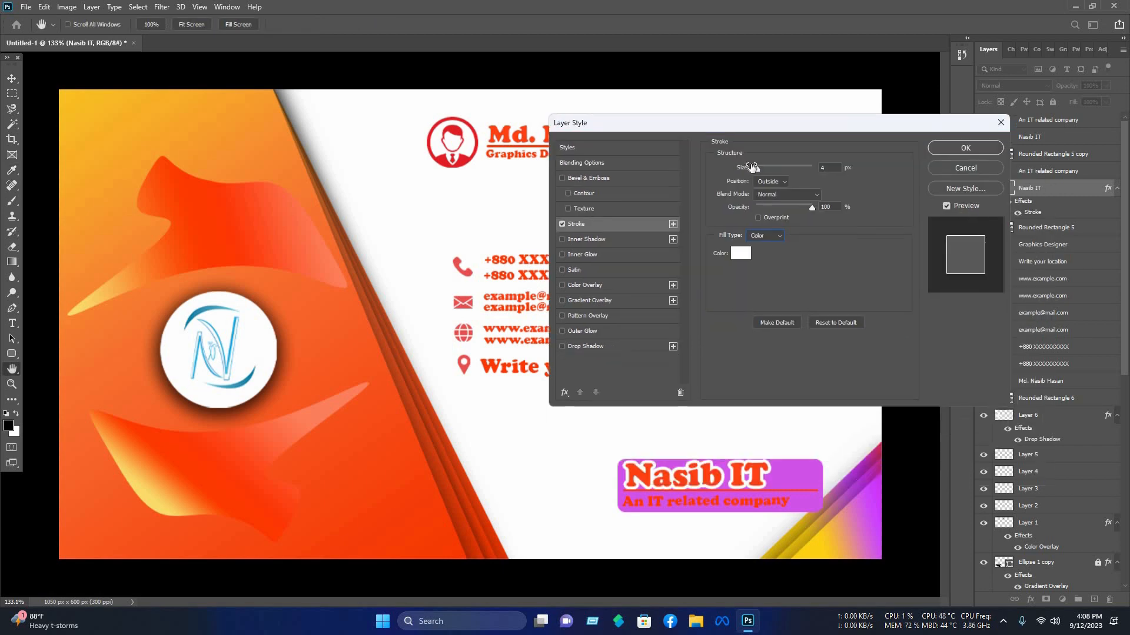
drag(758, 165, 756, 174)
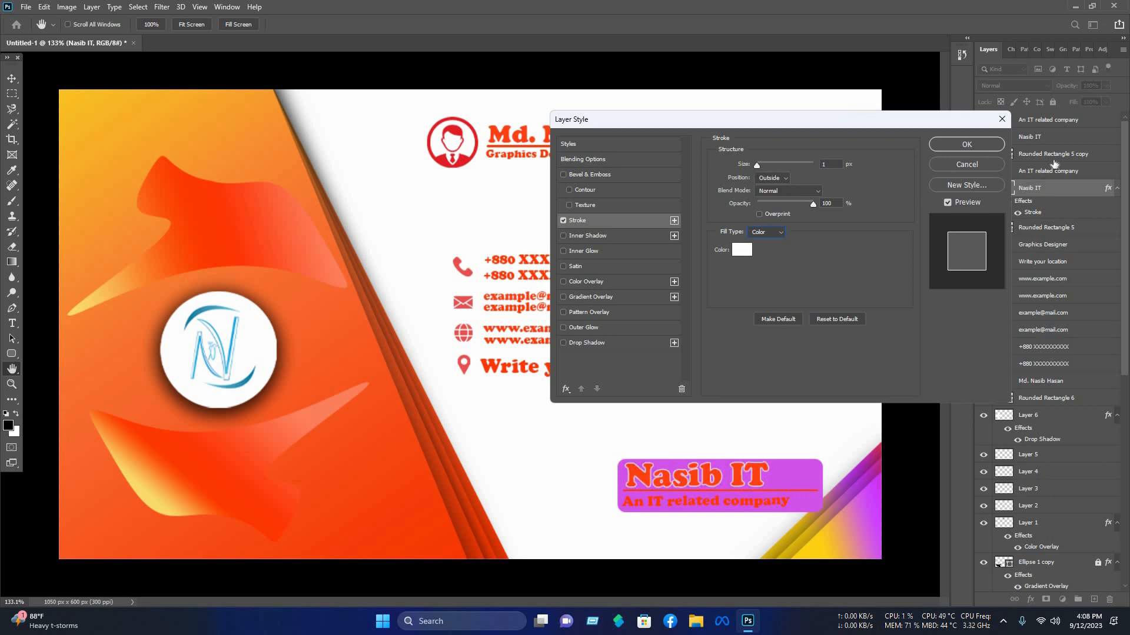
key(Return)
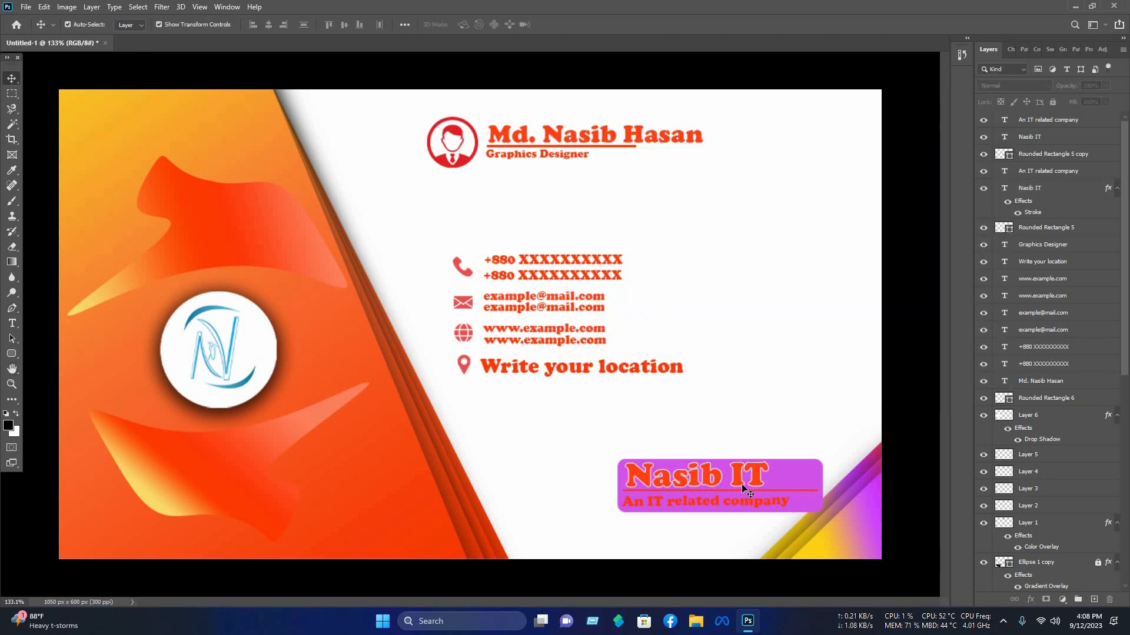
Step: Copy the Nasib IT layer style and paste it onto the An IT related company text
click(1024, 191)
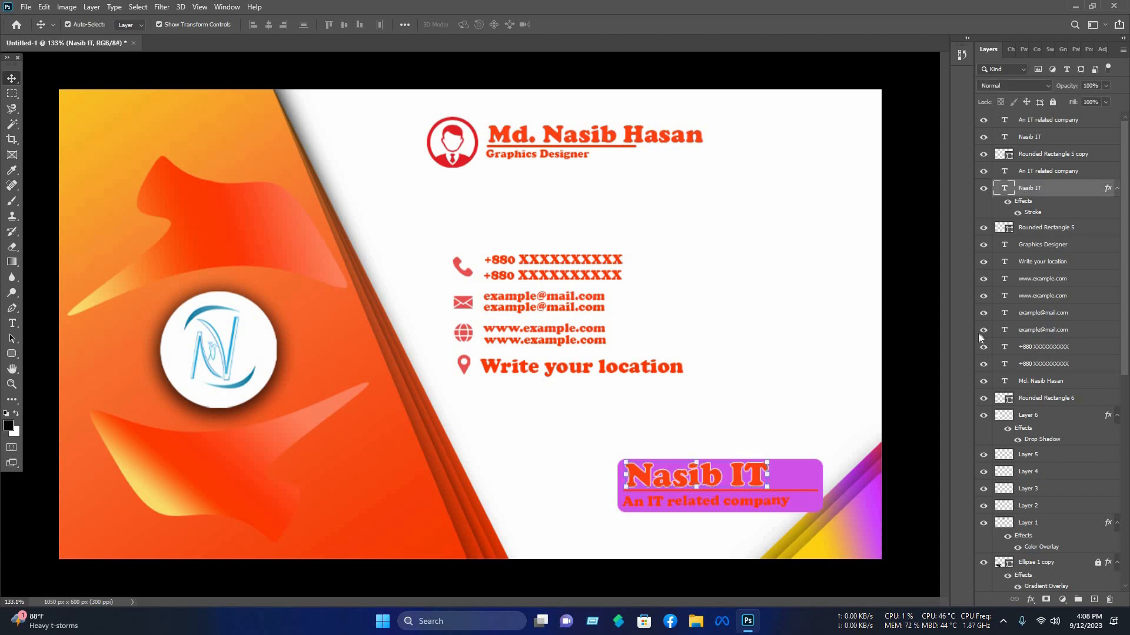
right_click(1027, 190)
click(932, 469)
click(1048, 171)
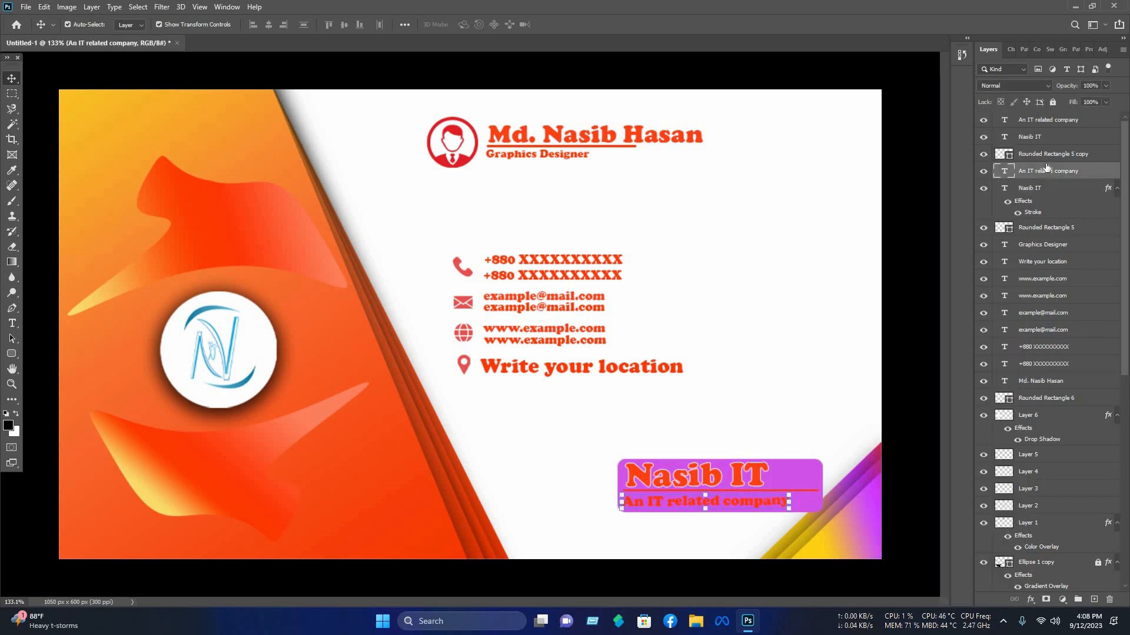
right_click(1008, 340)
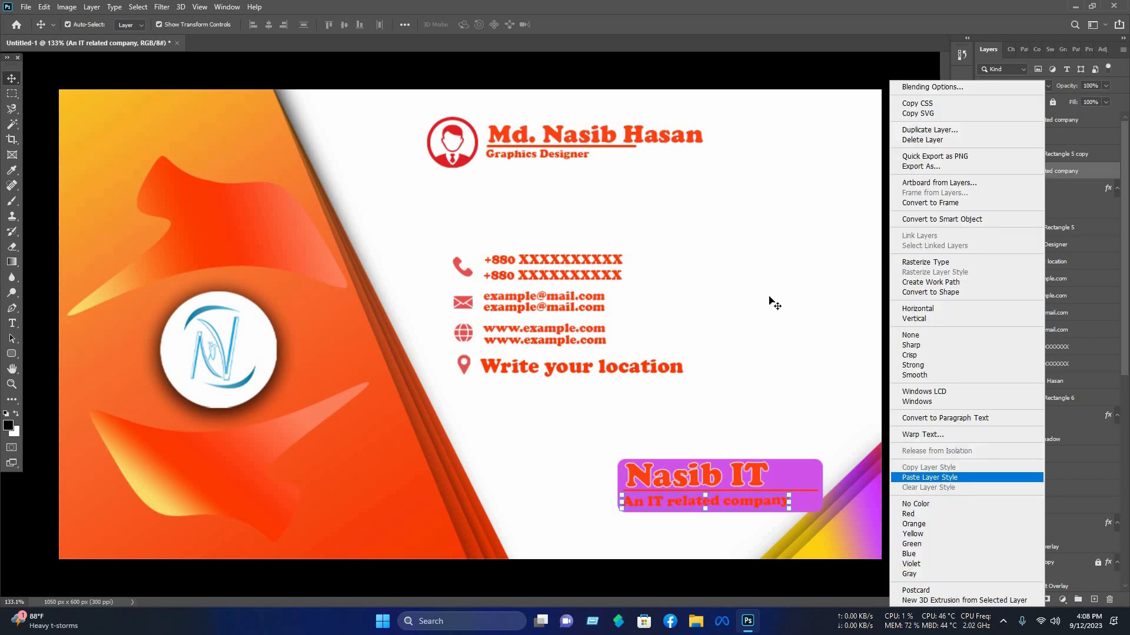
click(952, 478)
click(805, 499)
Step: Paste the same stroke layer style onto the Rounded Rectangle 5 copy layer
click(1041, 152)
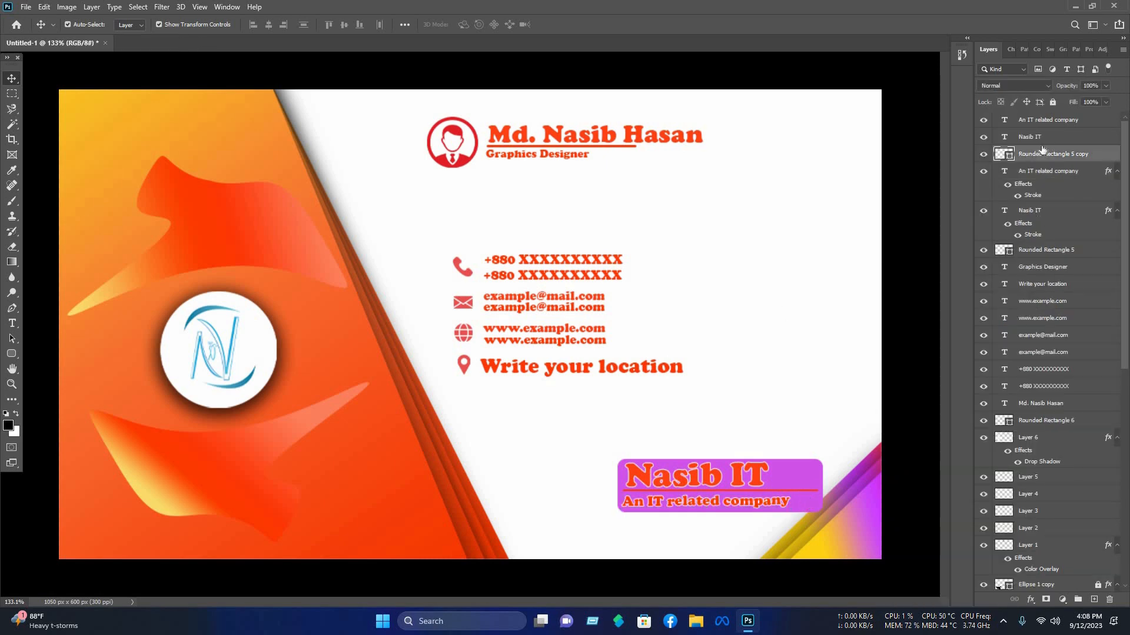
right_click(999, 352)
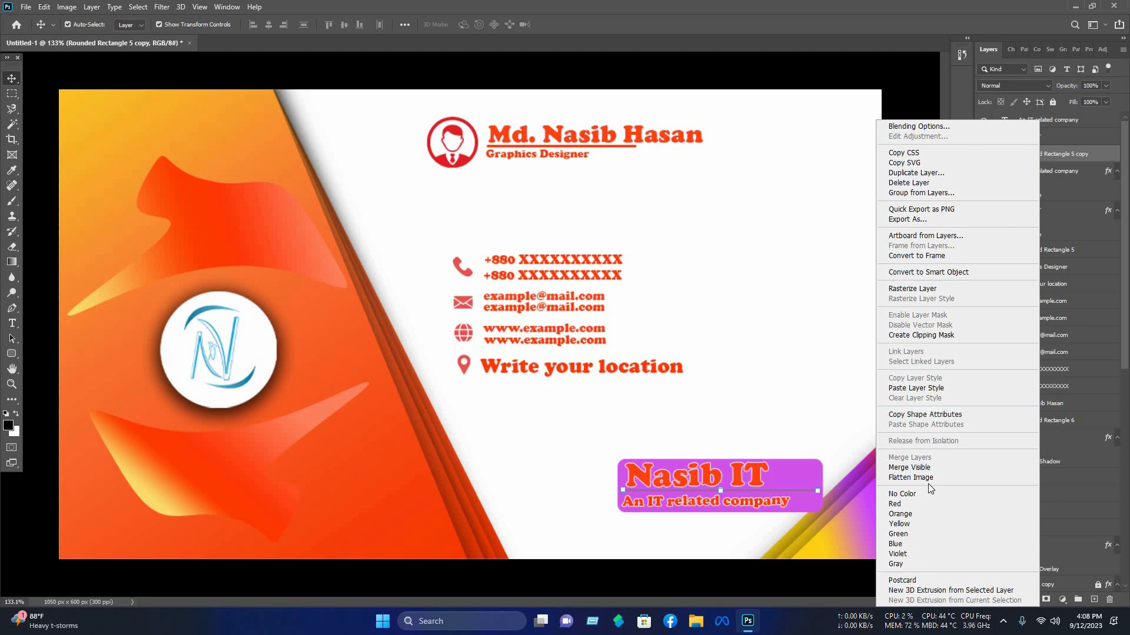
click(911, 388)
click(827, 487)
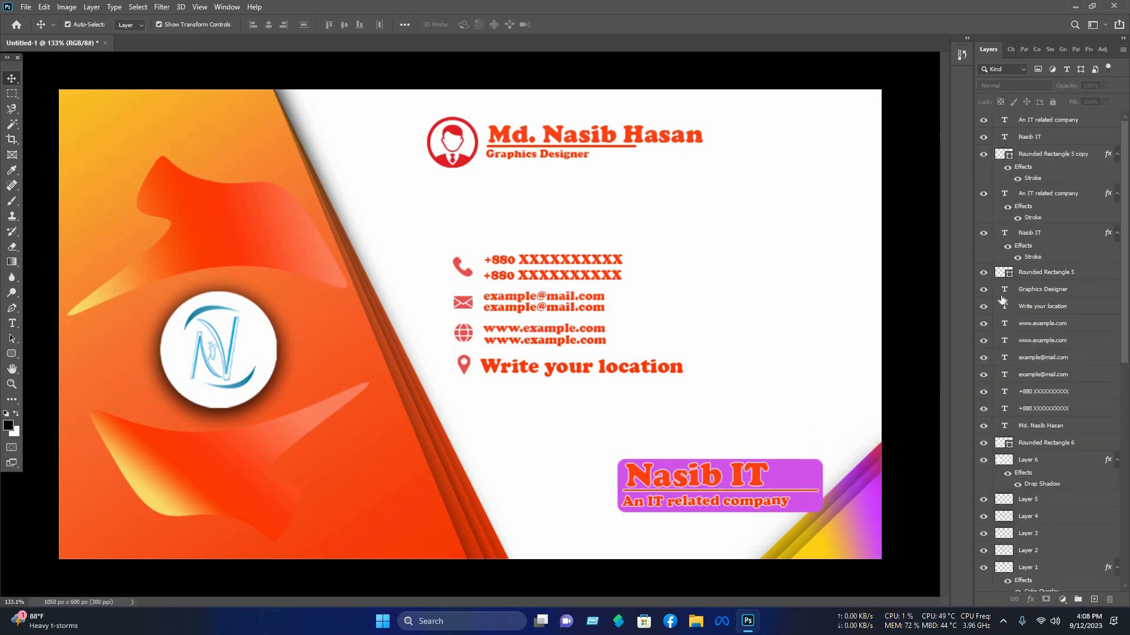
Step: Change the rounded rectangle's fill to yellow #fed013 sampled from the corner gradient
click(998, 444)
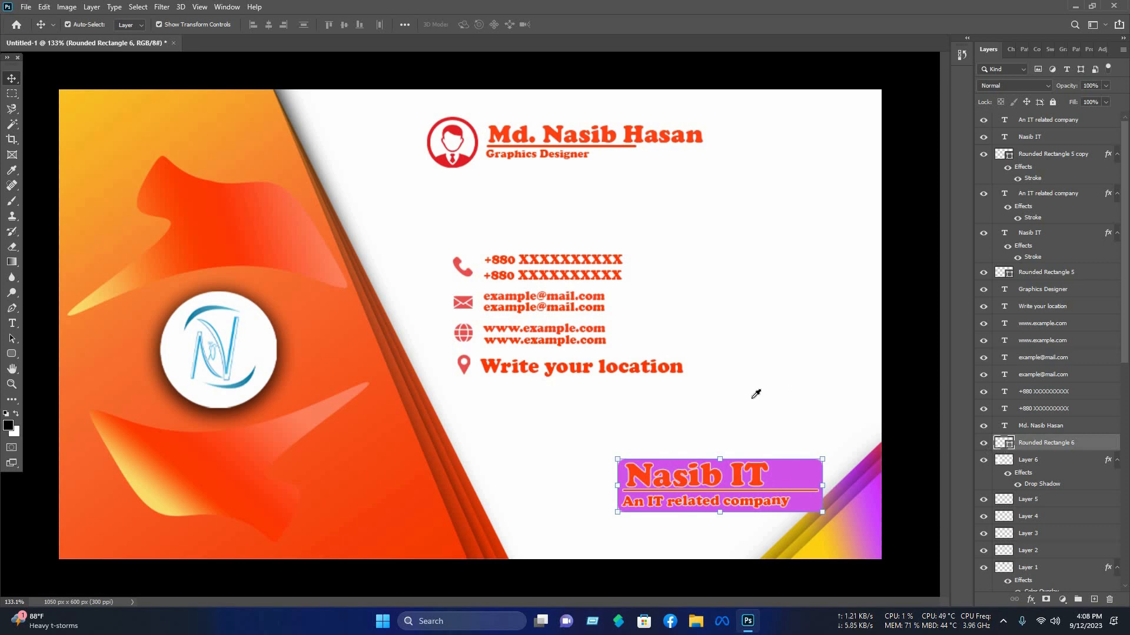
click(810, 556)
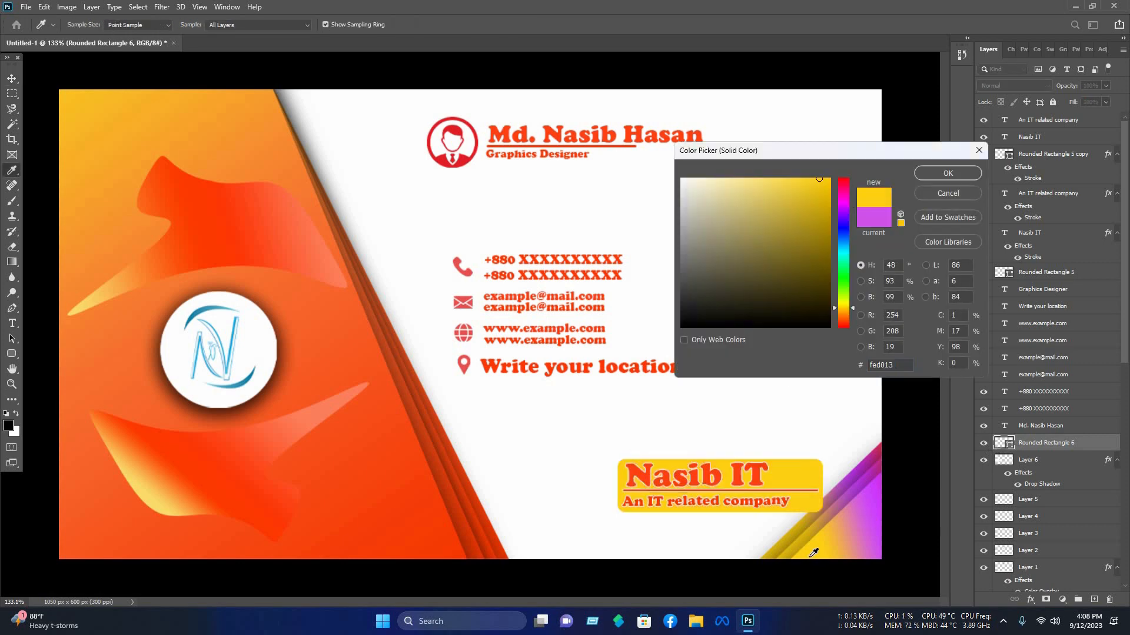
click(948, 173)
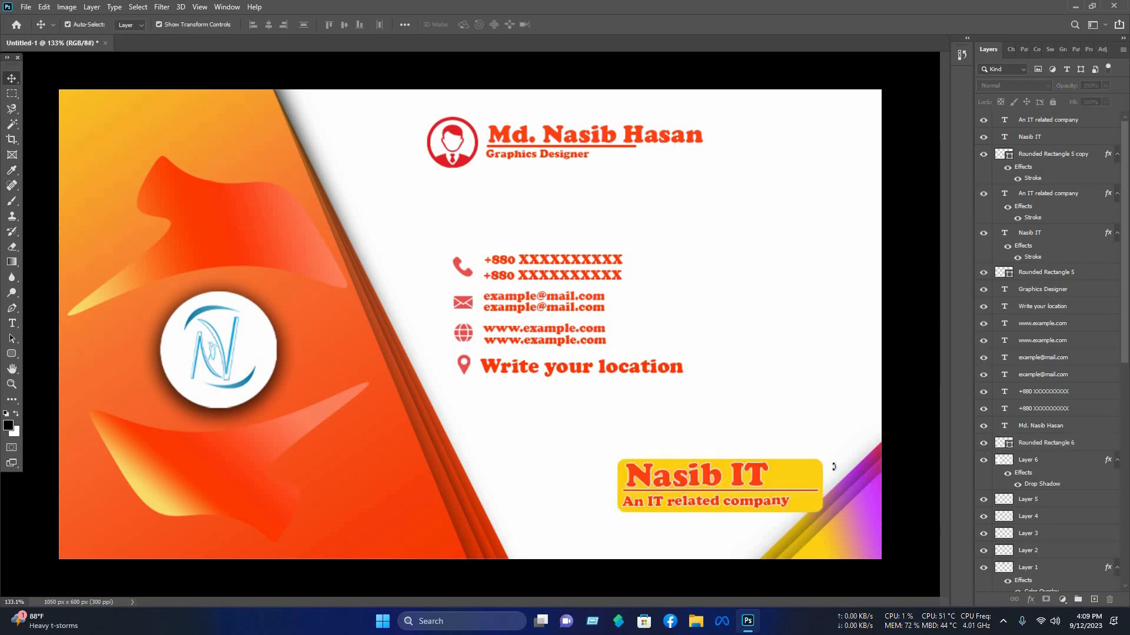
Step: Enlarge the yellow rectangle slightly and shift the Nasib IT block further left on the card
key(ctrl+t)
drag(825, 464, 831, 461)
click(587, 24)
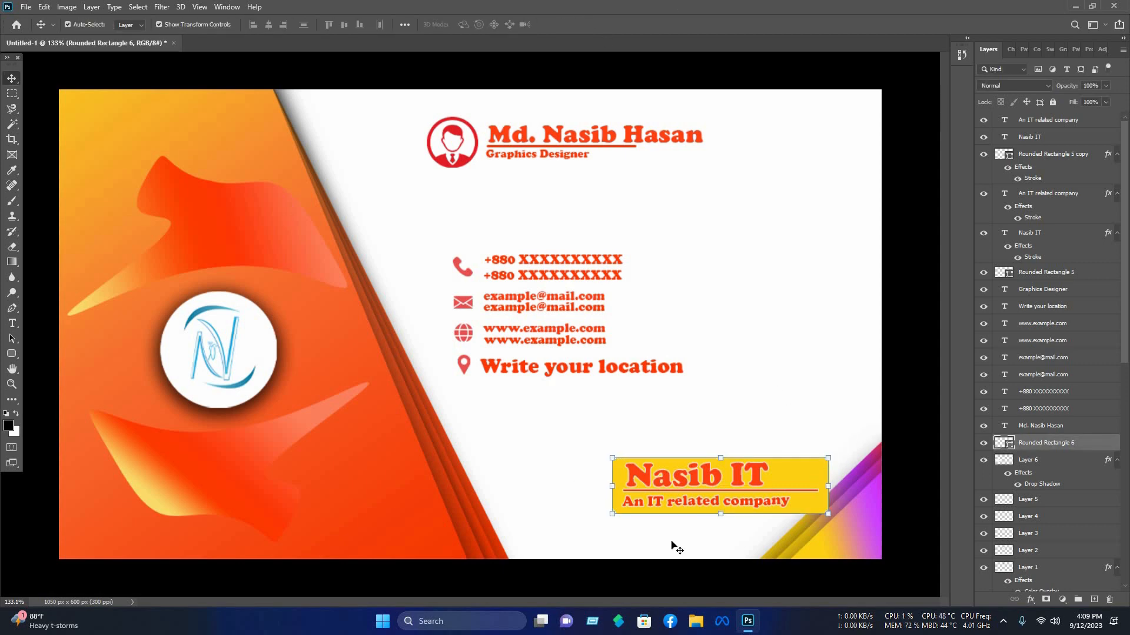
drag(673, 546, 736, 437)
drag(749, 473, 681, 477)
Step: Return to the card document and scroll through its full layer stack
click(796, 351)
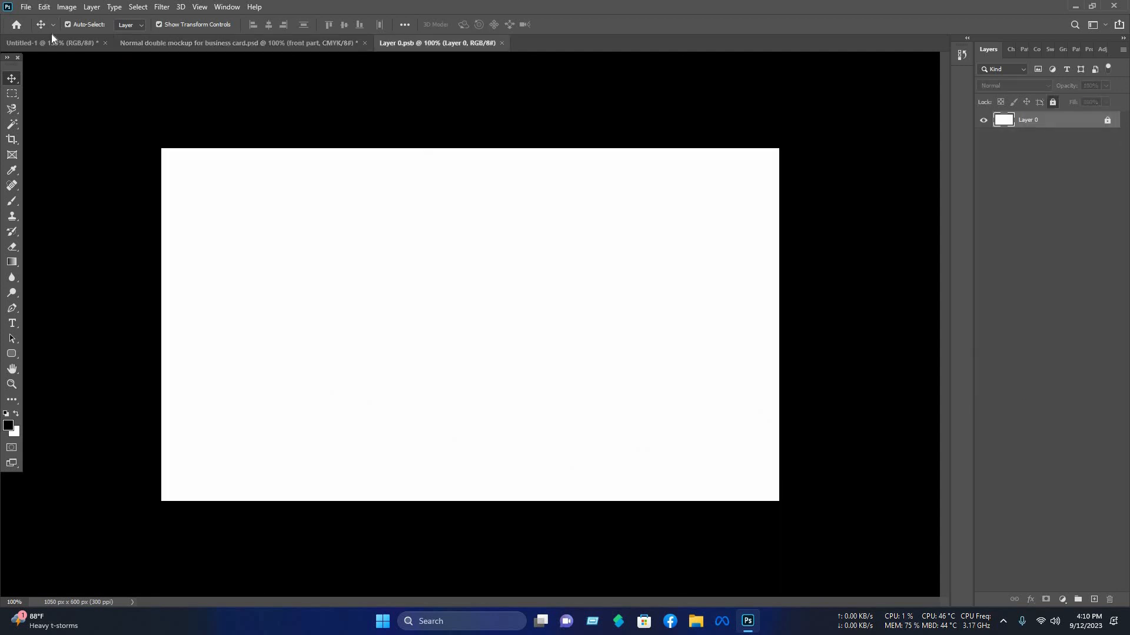
click(54, 44)
scroll(1077, 367, down, 5)
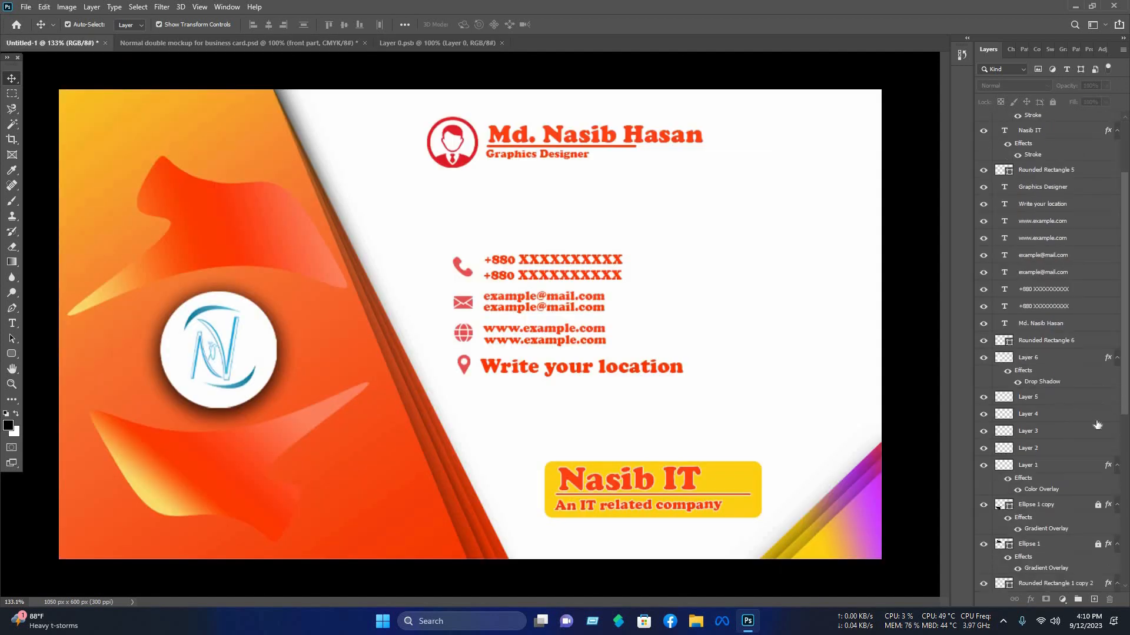
click(1098, 459)
click(1097, 420)
scroll(1099, 412, down, 7)
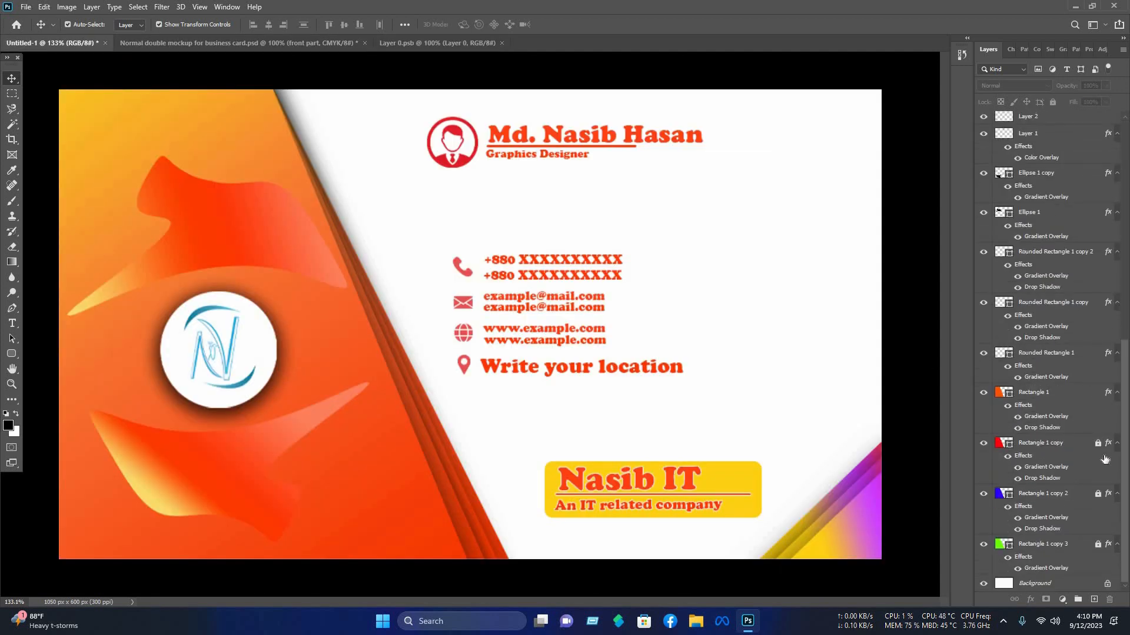
click(1098, 444)
scroll(1021, 400, up, 9)
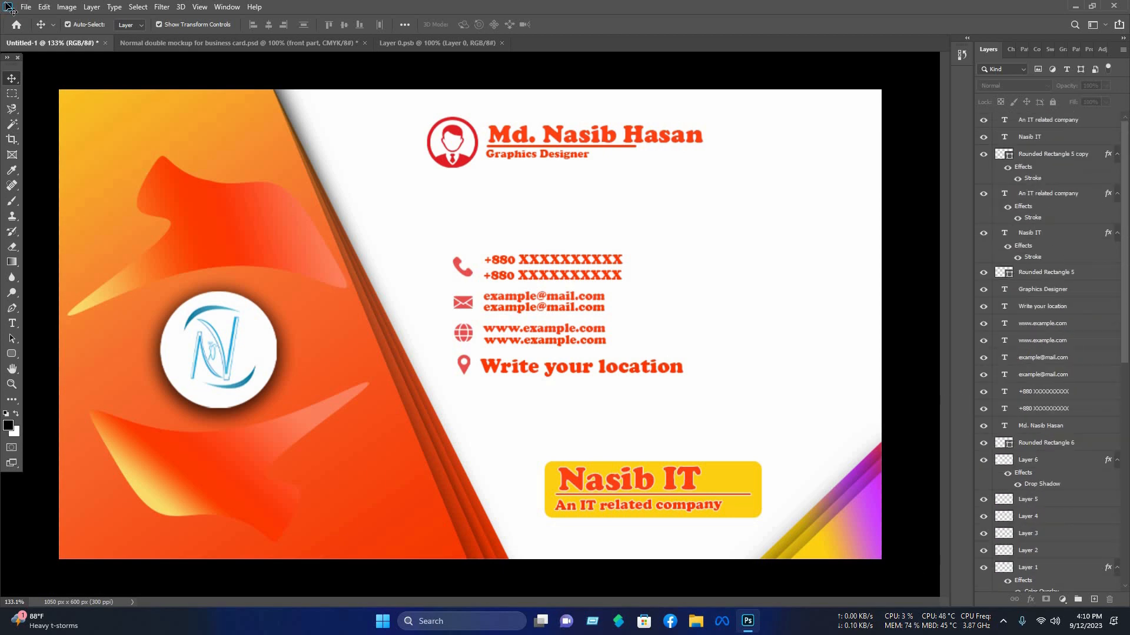
Step: Select all card layers and drag them into the mockup's Layer 0 smart object document
key(ctrl+alt+a)
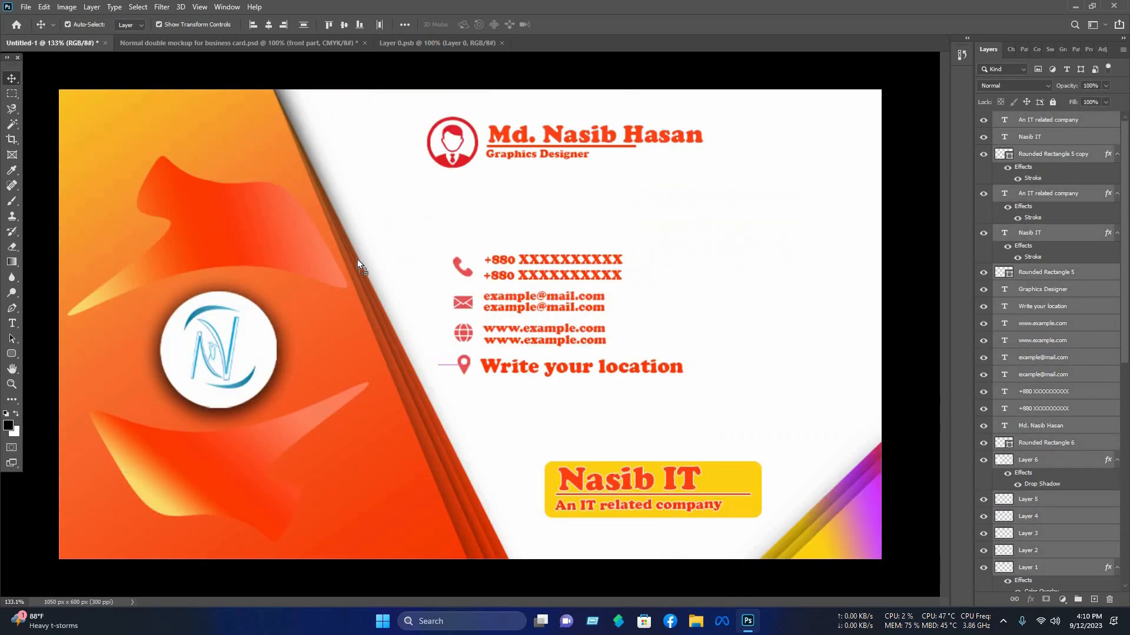
drag(357, 259, 393, 260)
drag(398, 299, 436, 451)
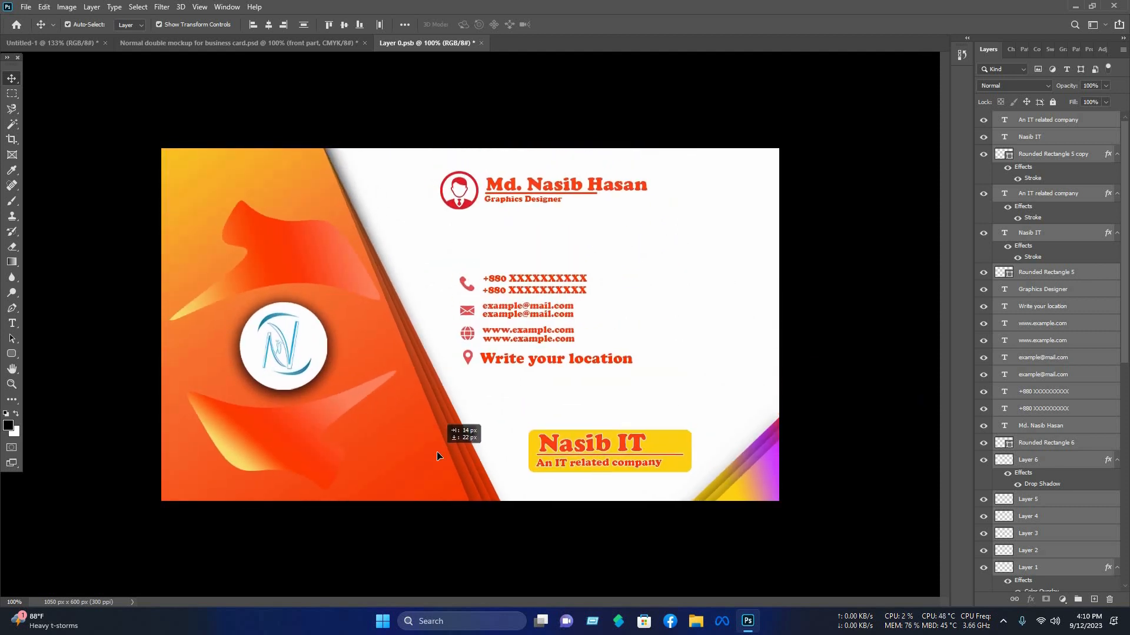
click(481, 108)
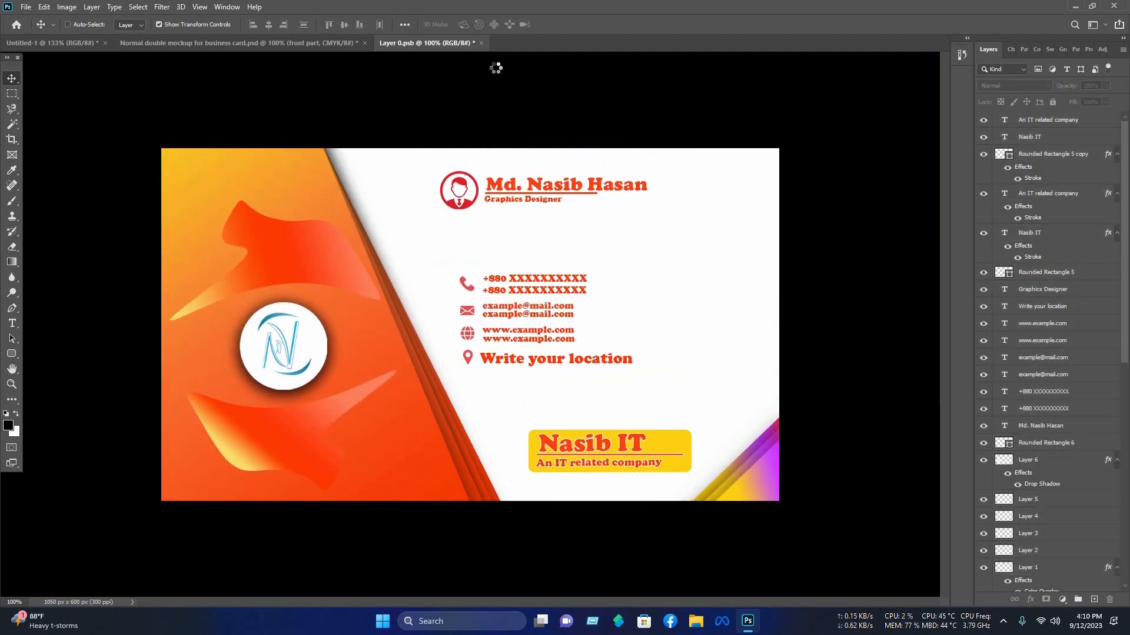
Step: Save and close the smart object to update the business card mockup
key(ctrl+s)
key(ctrl+w)
scroll(583, 204, up, 6)
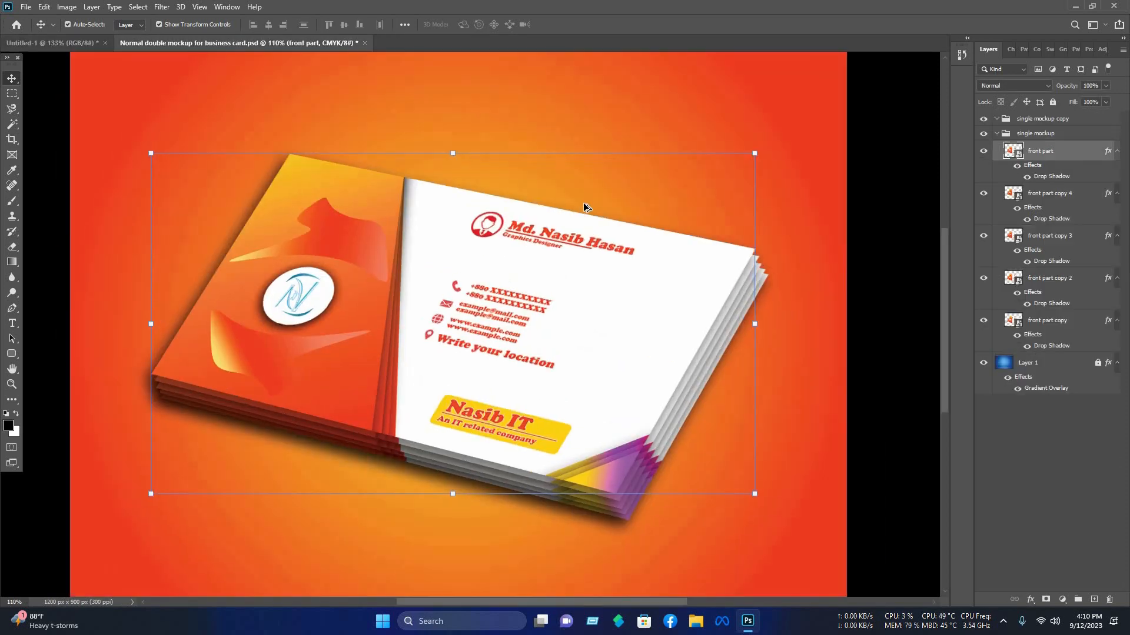
scroll(584, 204, down, 3)
scroll(176, 147, up, 1)
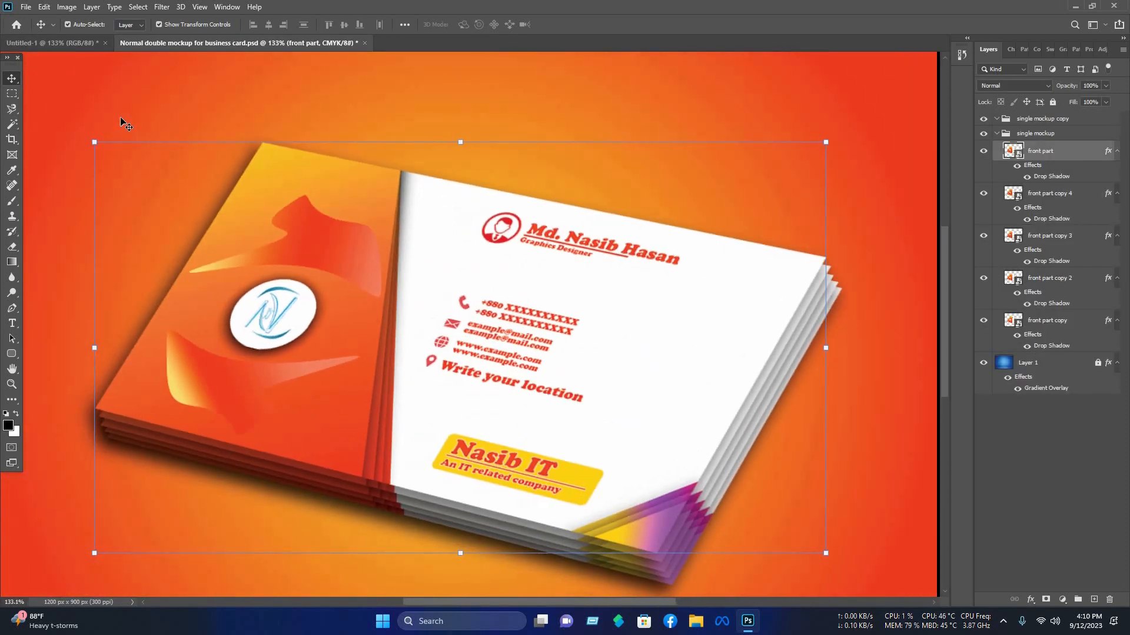